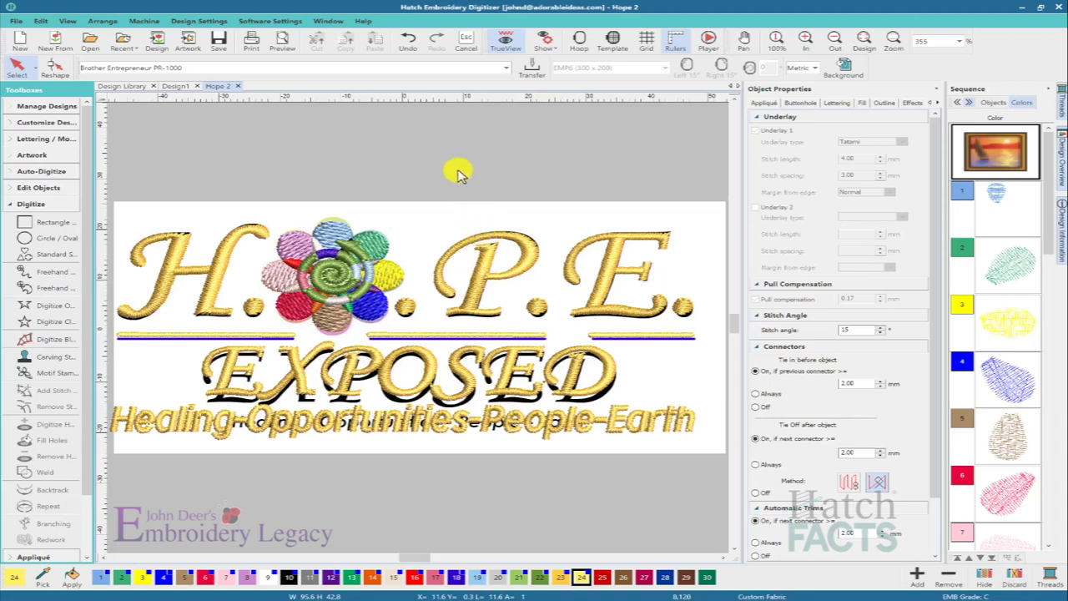
- Turn off TrueView to show the raw stitches and lock the background artwork so it cannot be selected
key(t)
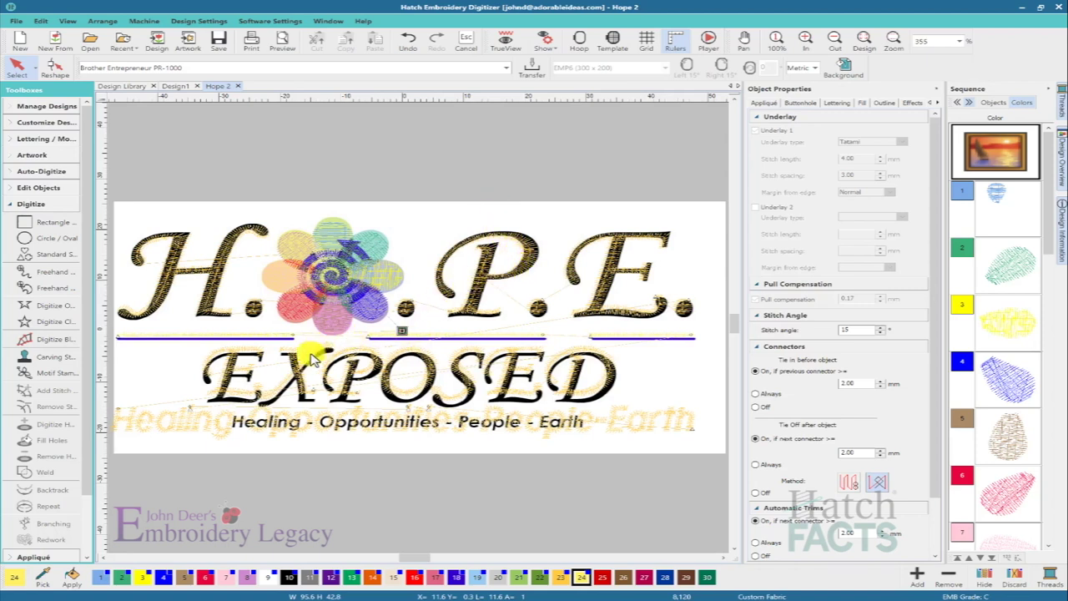
click(227, 244)
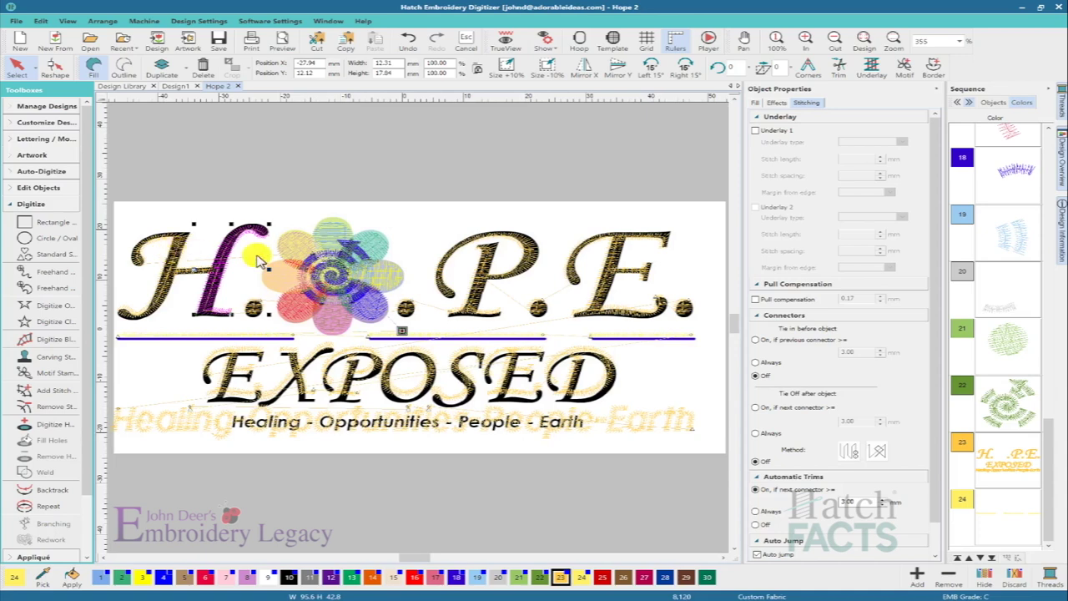
click(472, 217)
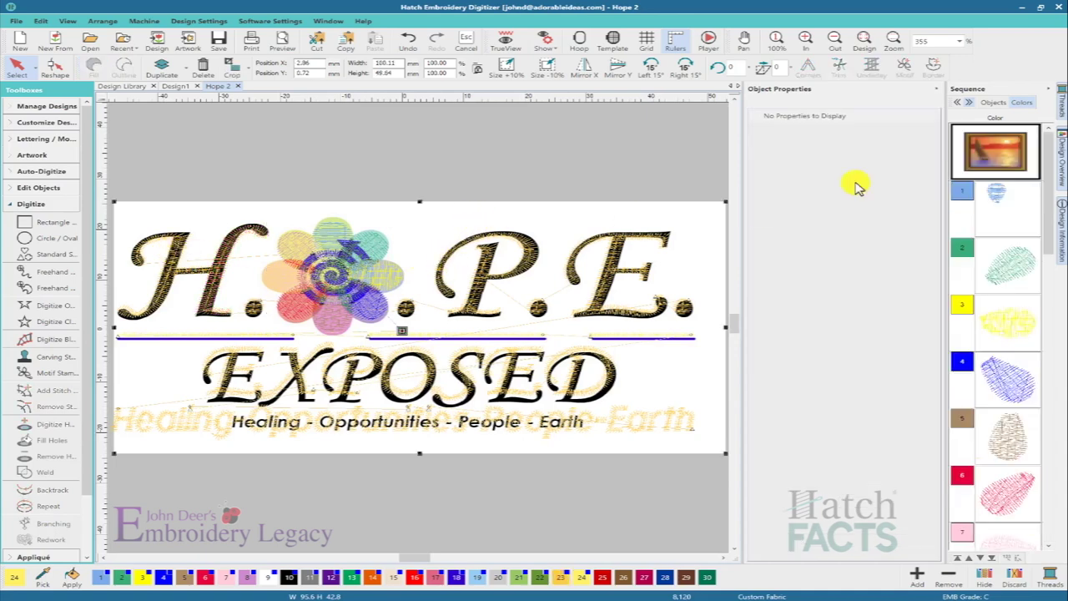
right_click(998, 144)
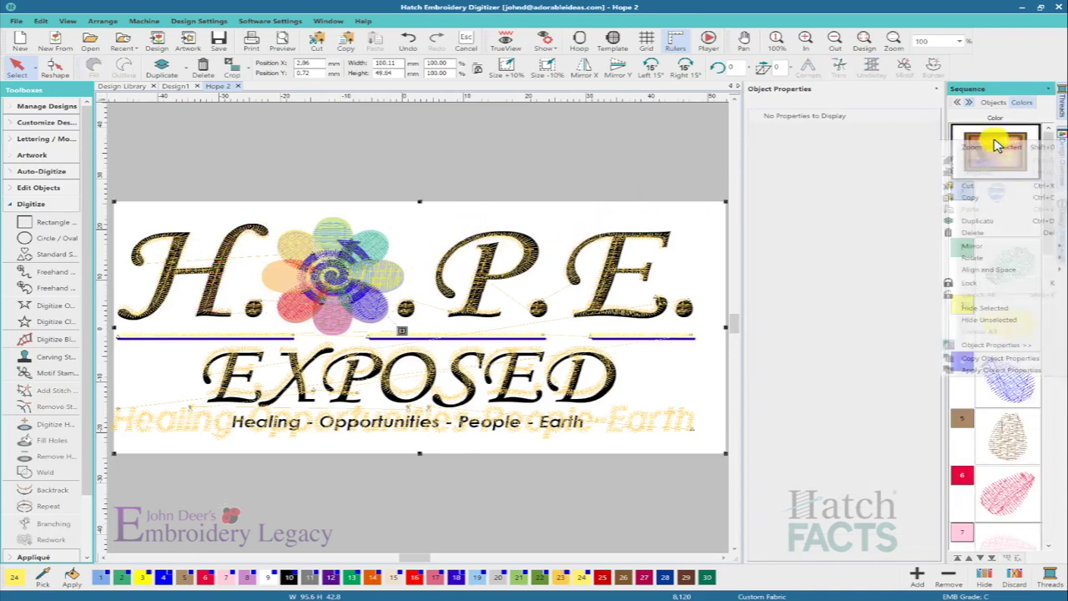
click(972, 284)
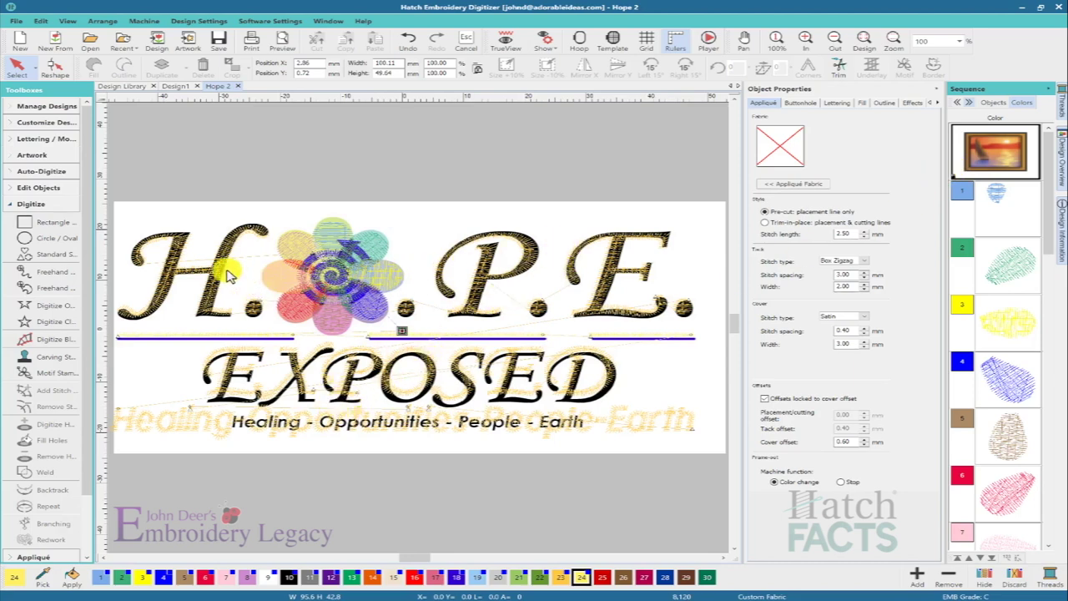
- Select together all the stitched pieces of the large H, P and E letters and the four dots
click(182, 253)
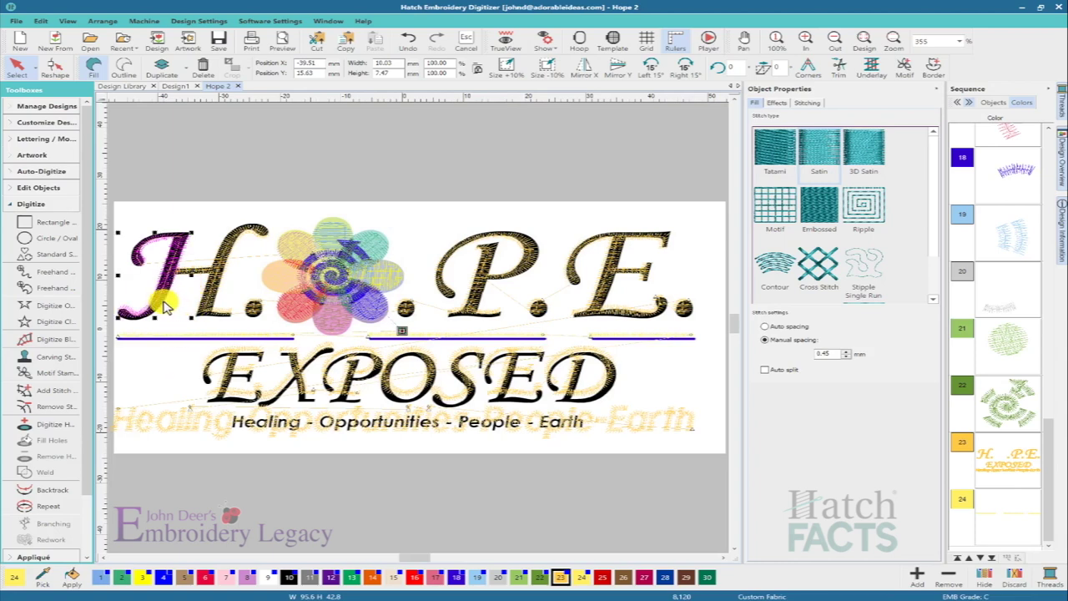
ctrl+click(159, 296)
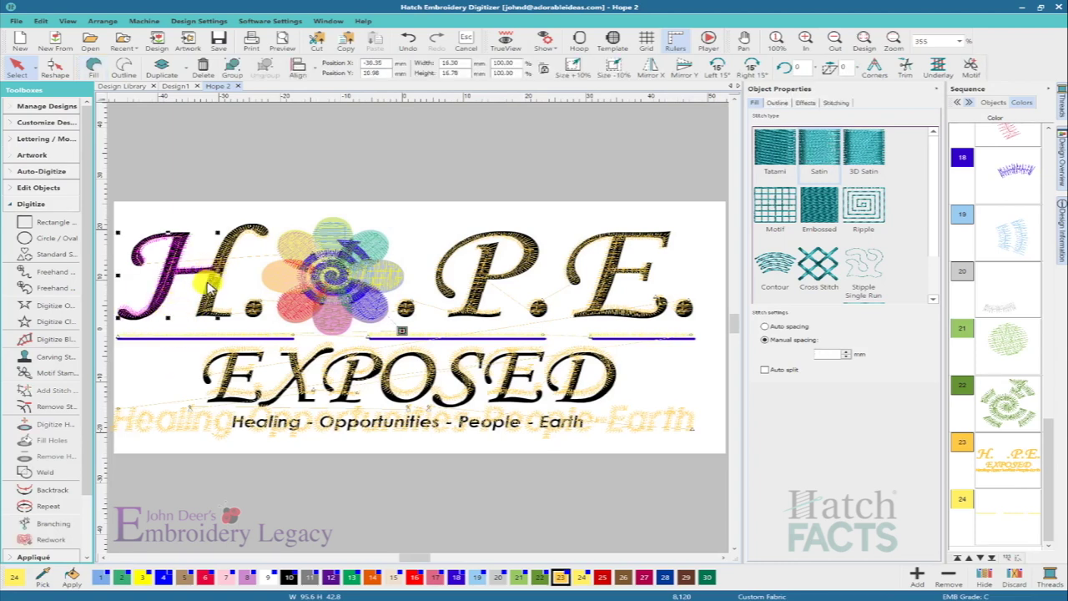
ctrl+click(212, 291)
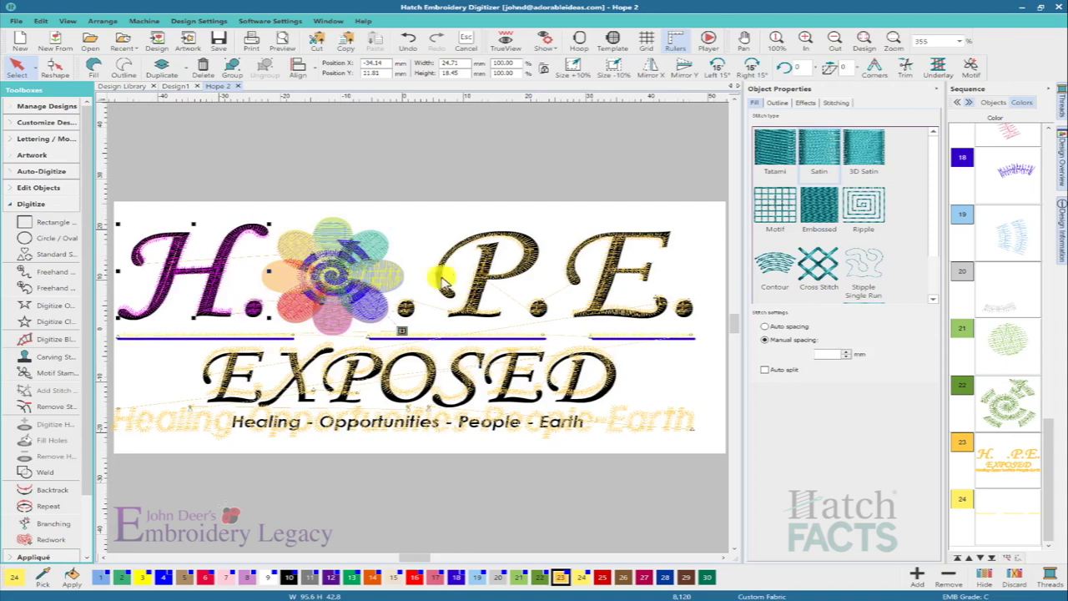
ctrl+click(408, 308)
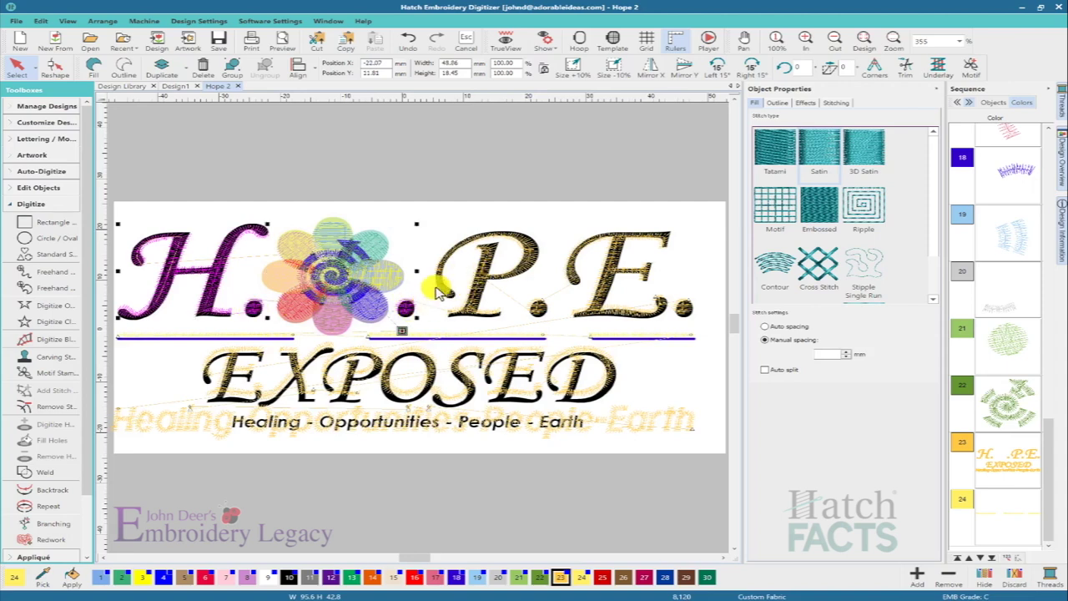
ctrl+click(440, 287)
ctrl+click(539, 310)
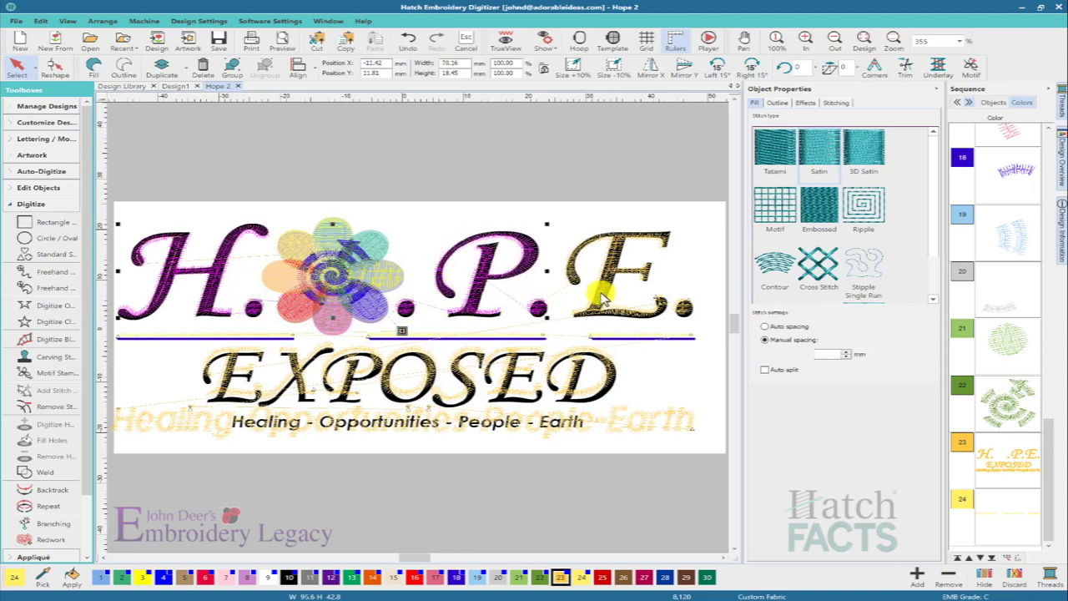
ctrl+click(607, 298)
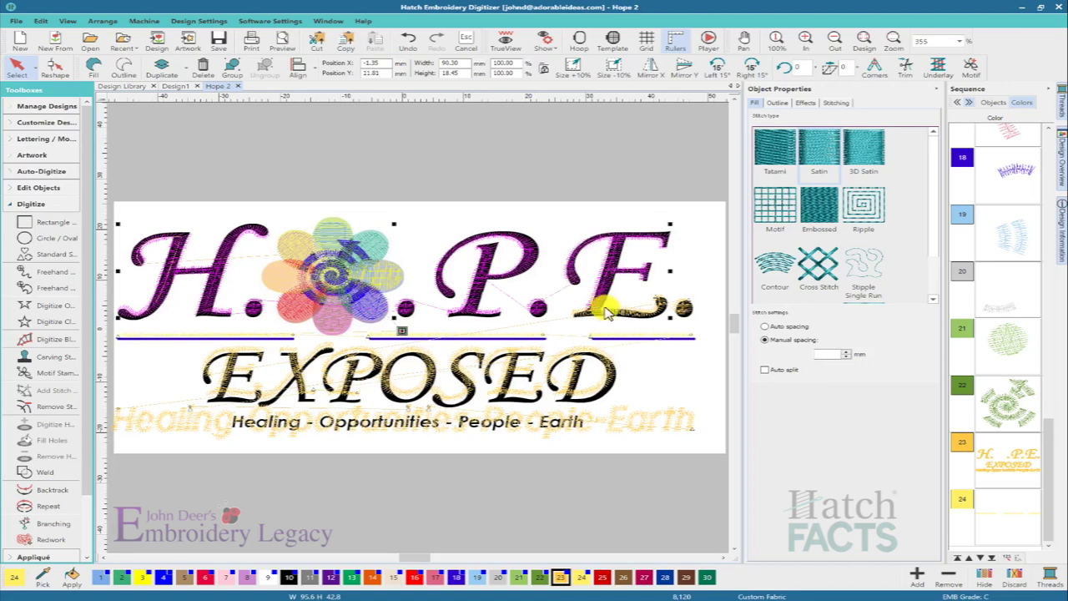
ctrl+click(686, 309)
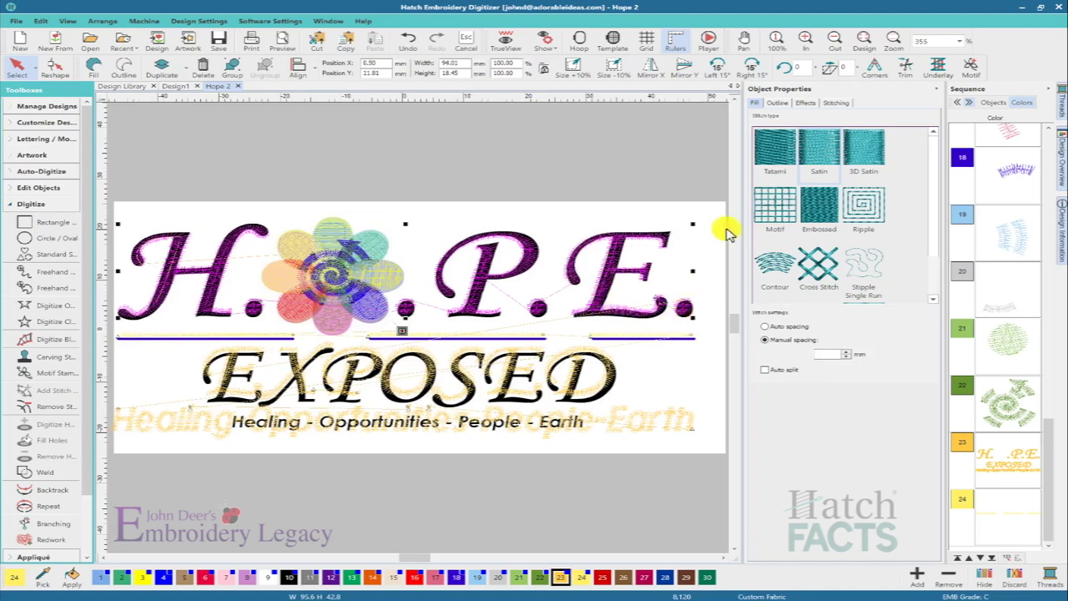
- Enable Underlay 1 on the selected H.O.P.E. lettering with the Edge Run type, leaving pull compensation off
click(836, 104)
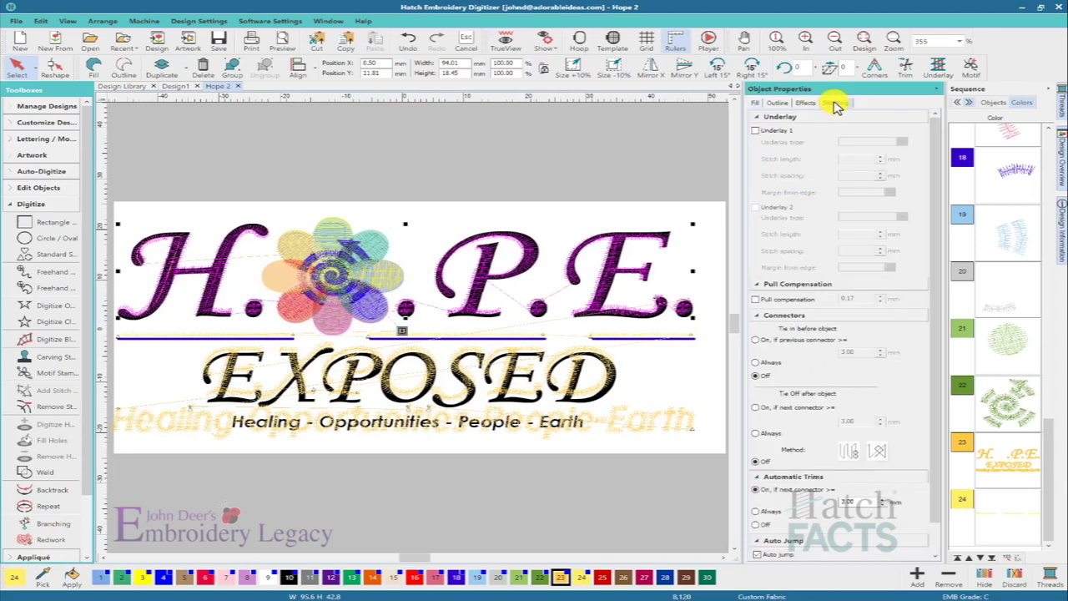
click(756, 300)
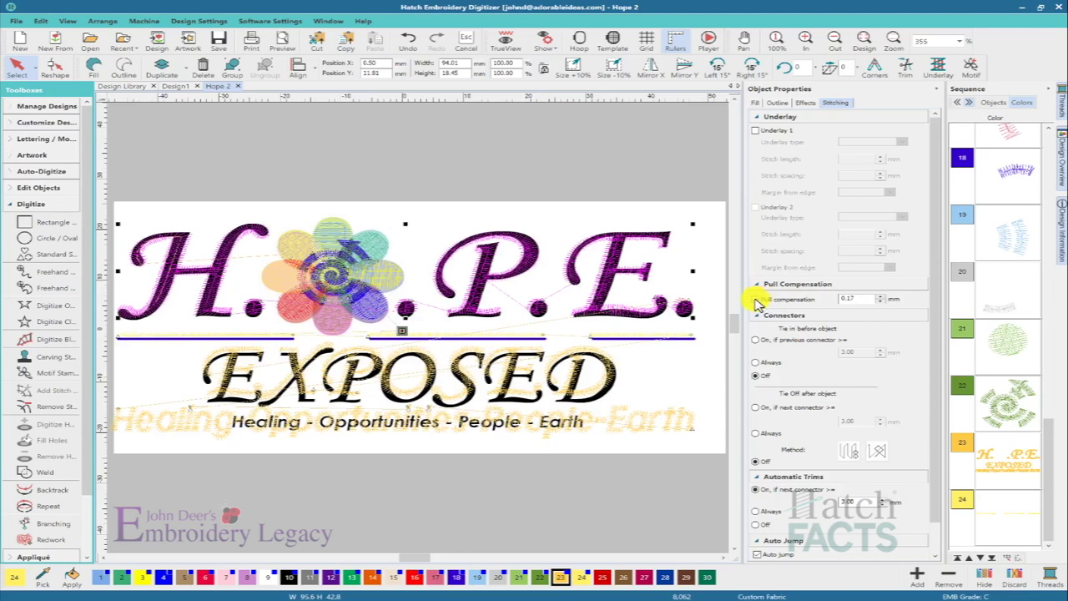
click(756, 300)
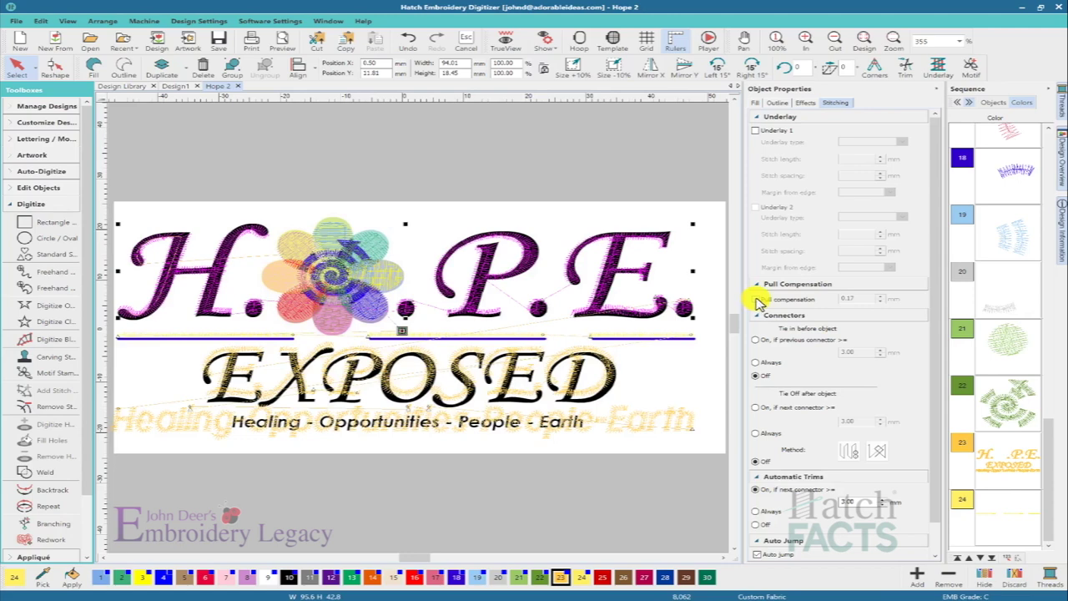
click(756, 131)
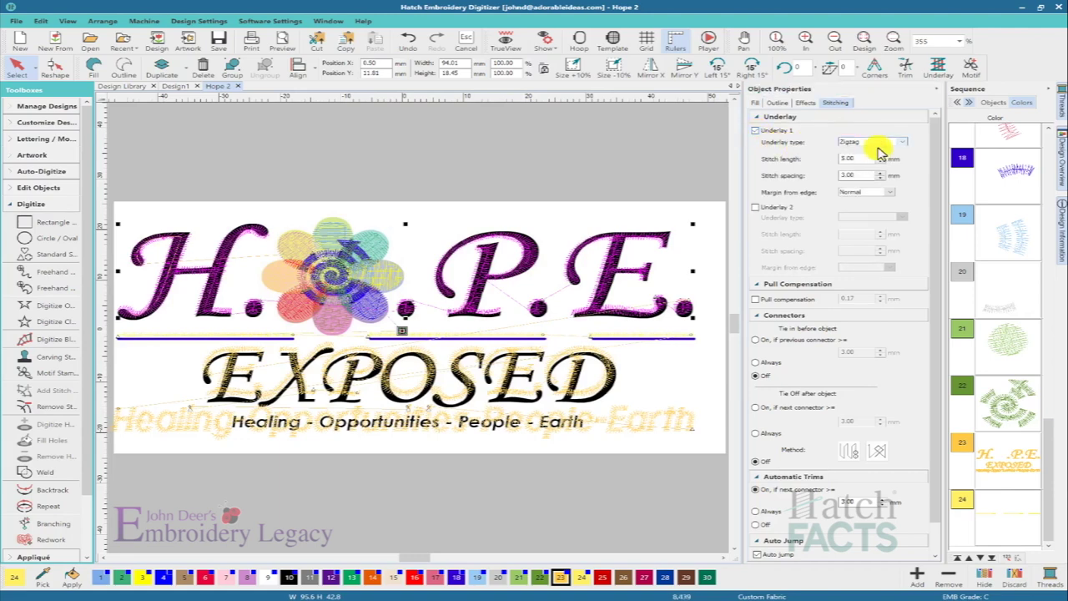
click(901, 145)
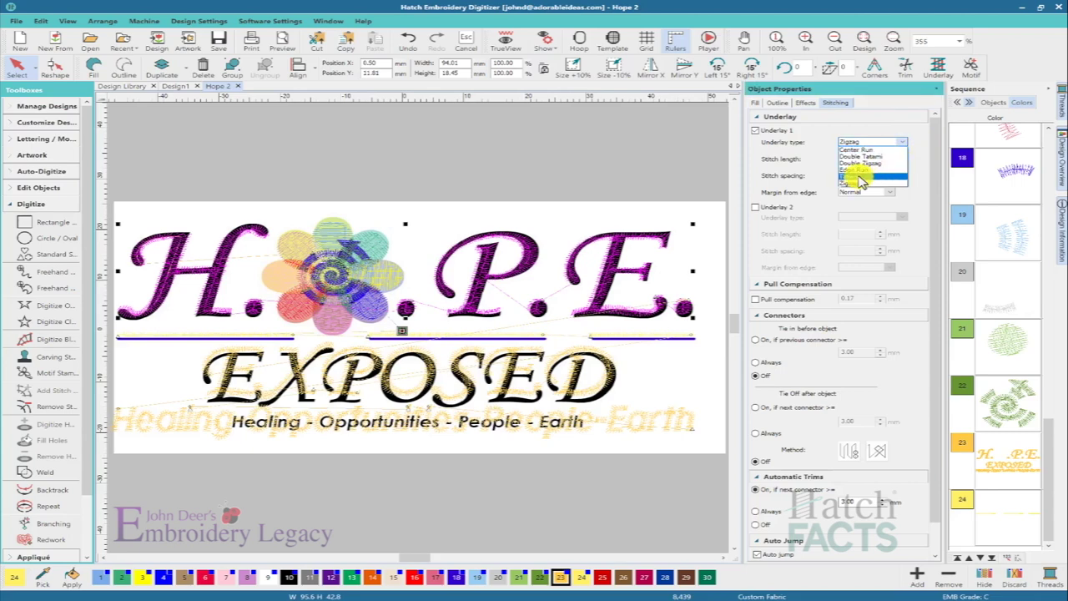
click(857, 175)
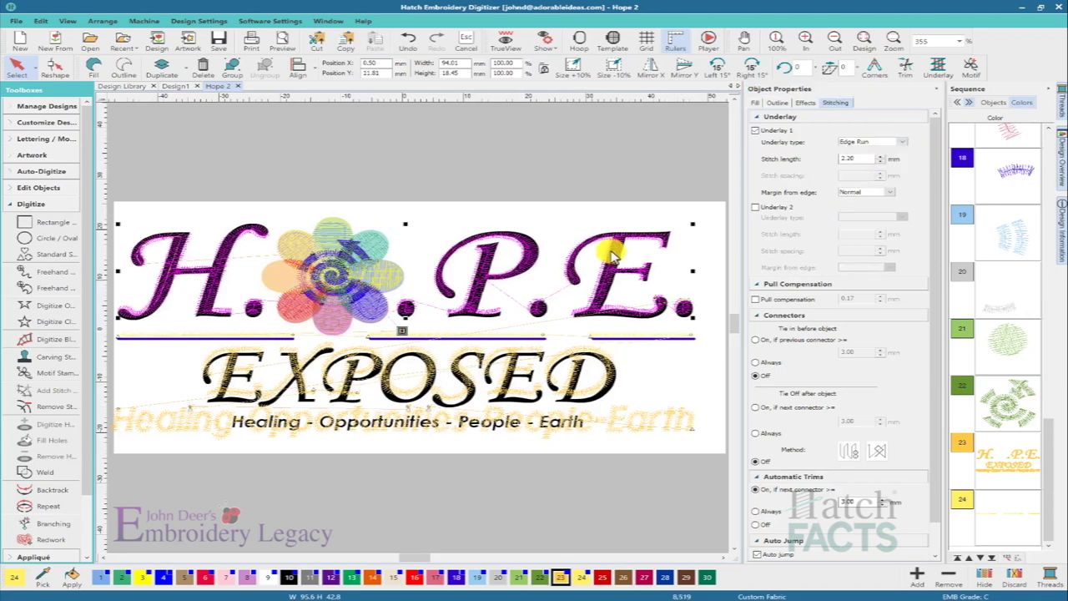
- Set the lettering underlay's margin from edge to Medium while inspecting the stitches at the upper part of the E
key(b)
drag(596, 231, 619, 285)
key(Escape)
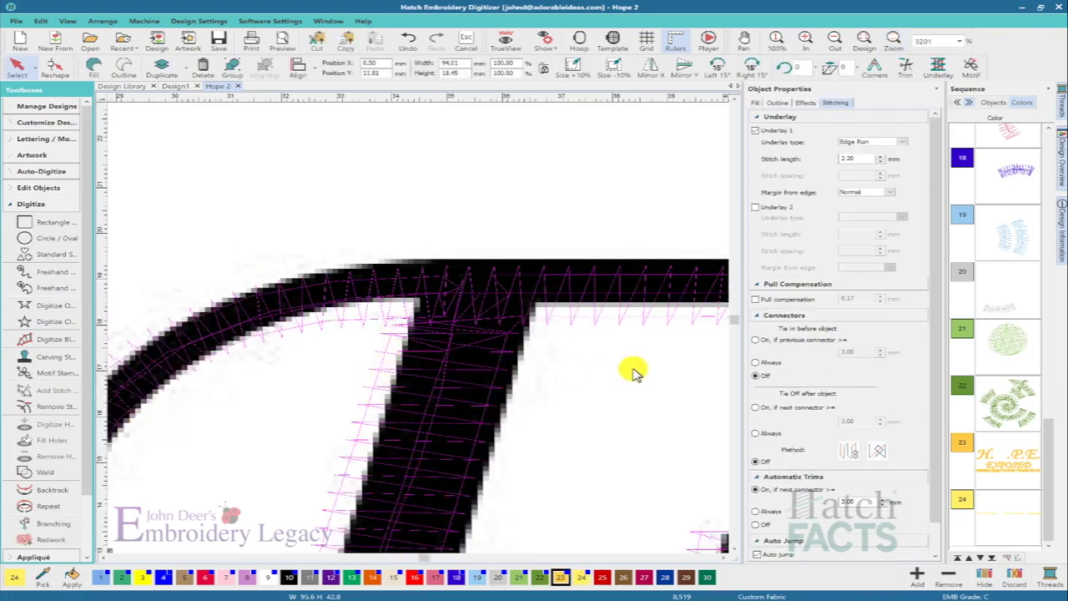
click(756, 299)
click(756, 299)
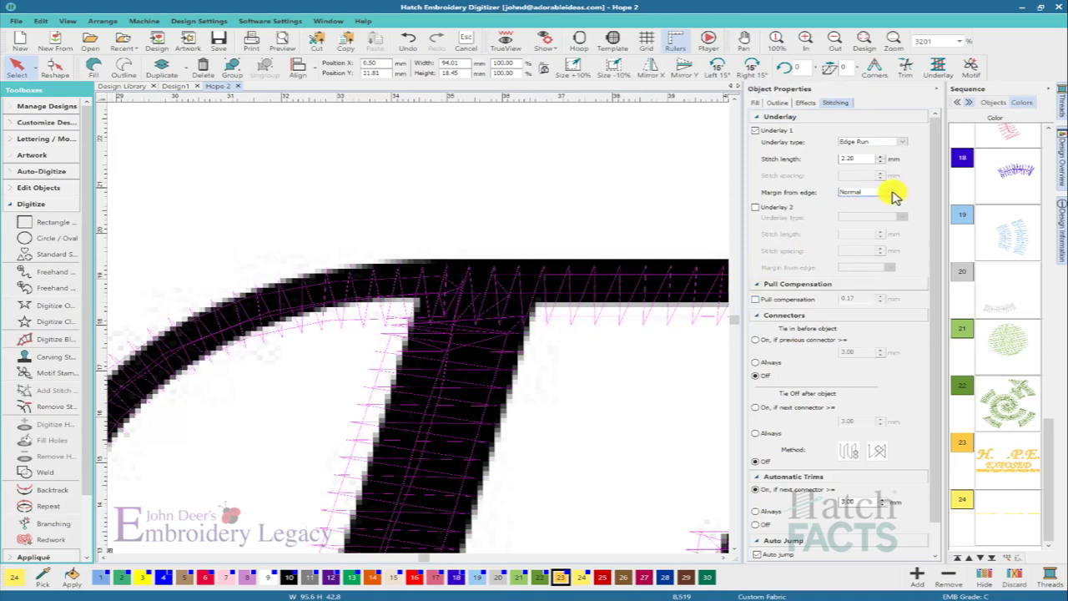
click(895, 196)
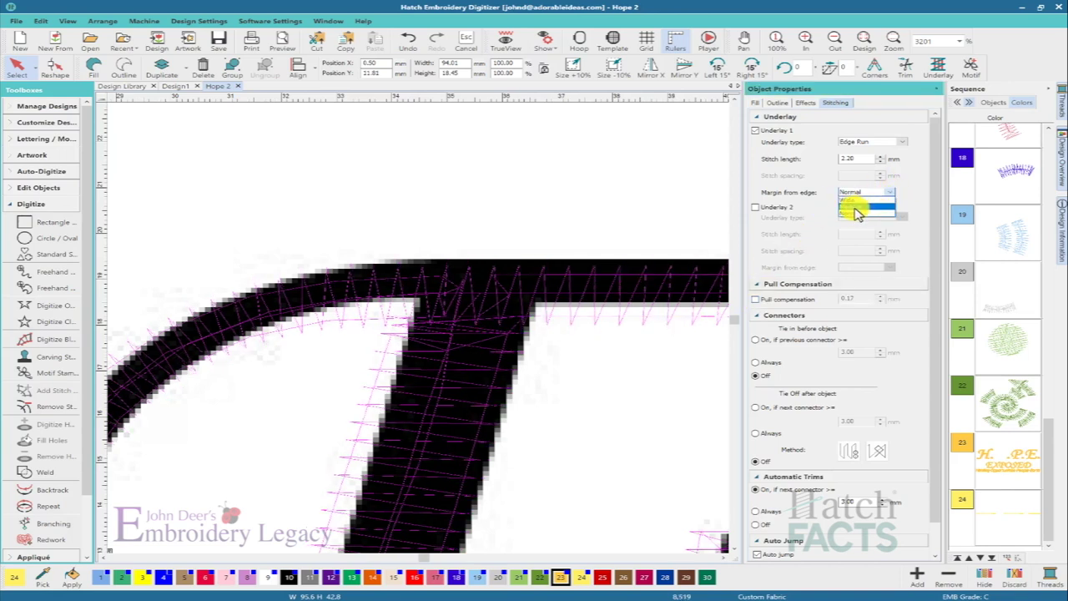
click(857, 212)
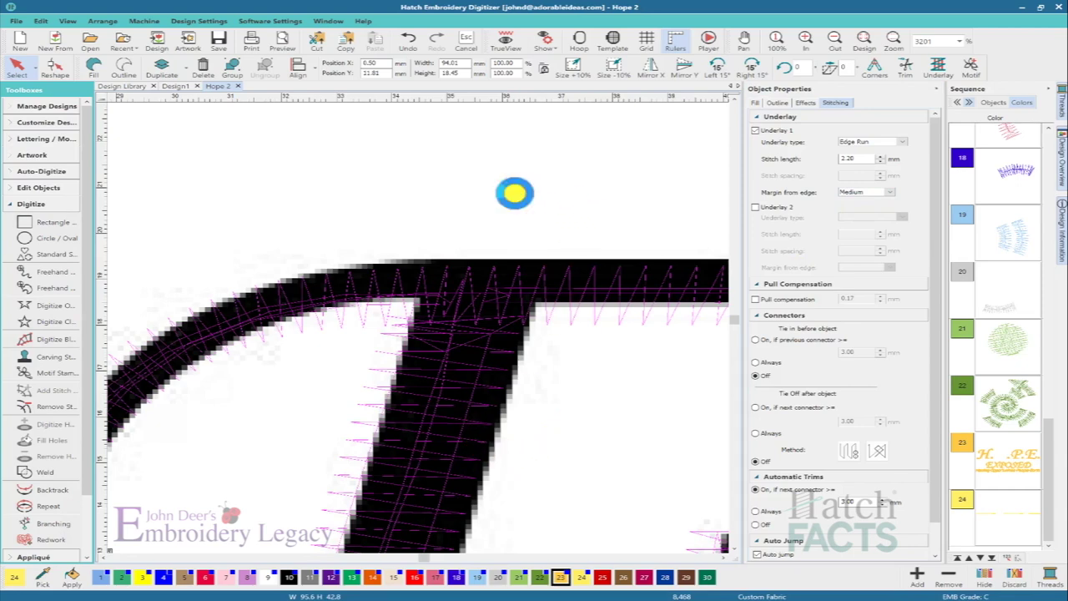
- Deselect the lettering and review the whole design in TrueView
click(563, 228)
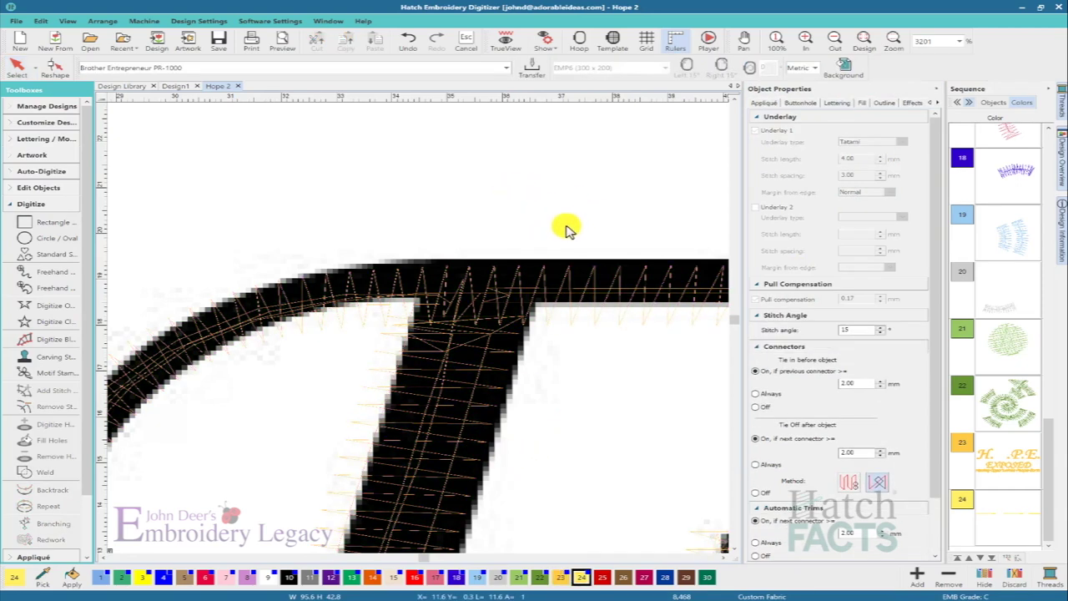
key(0)
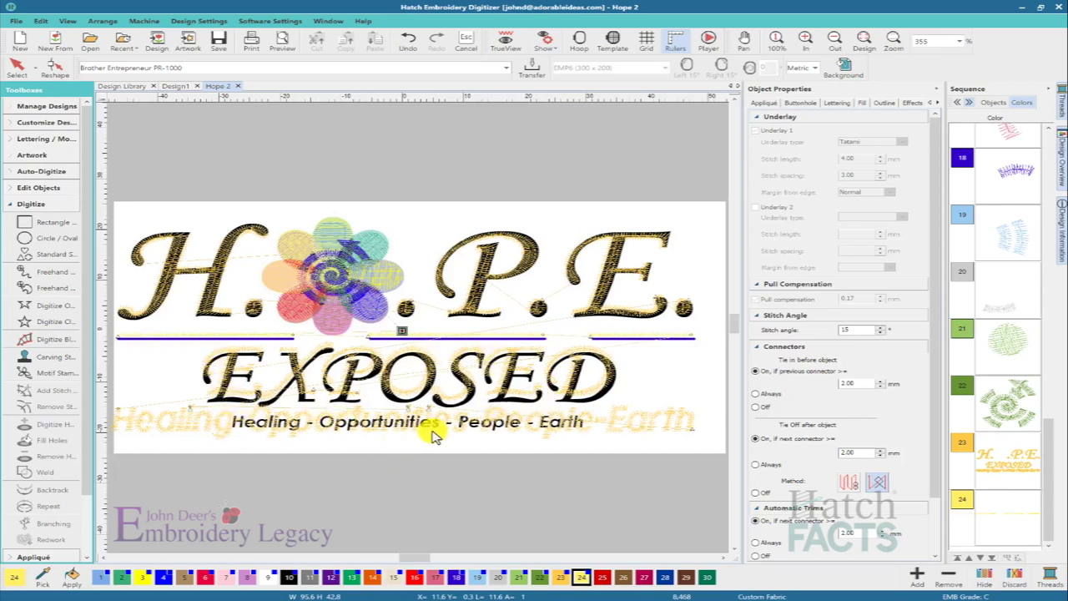
key(t)
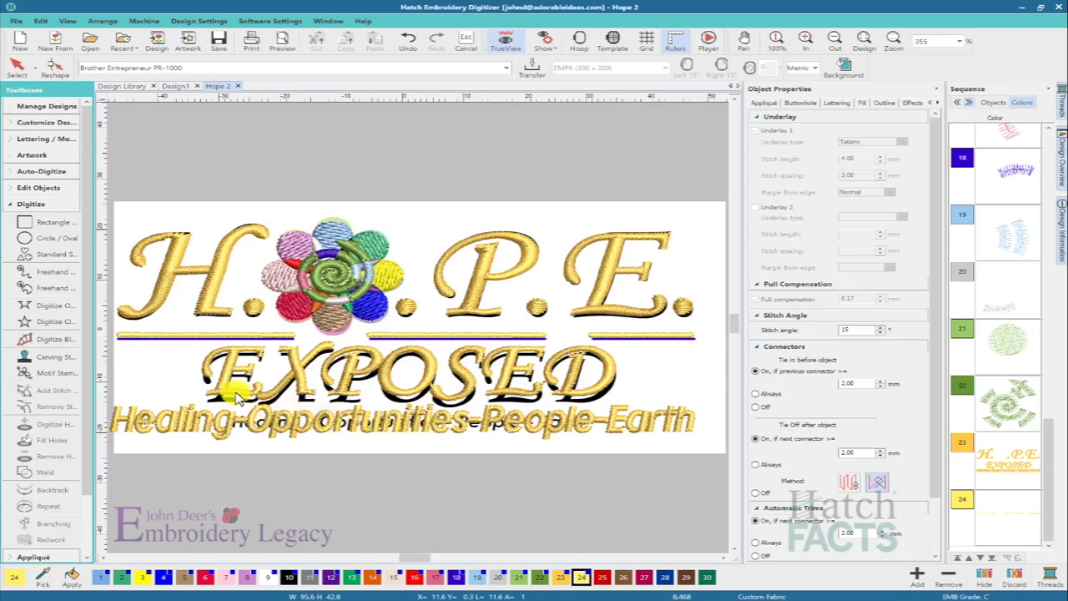
- Enable pull compensation of 0.17 mm on the three horizontal line segments below the H.O.P.E. lettering
click(240, 337)
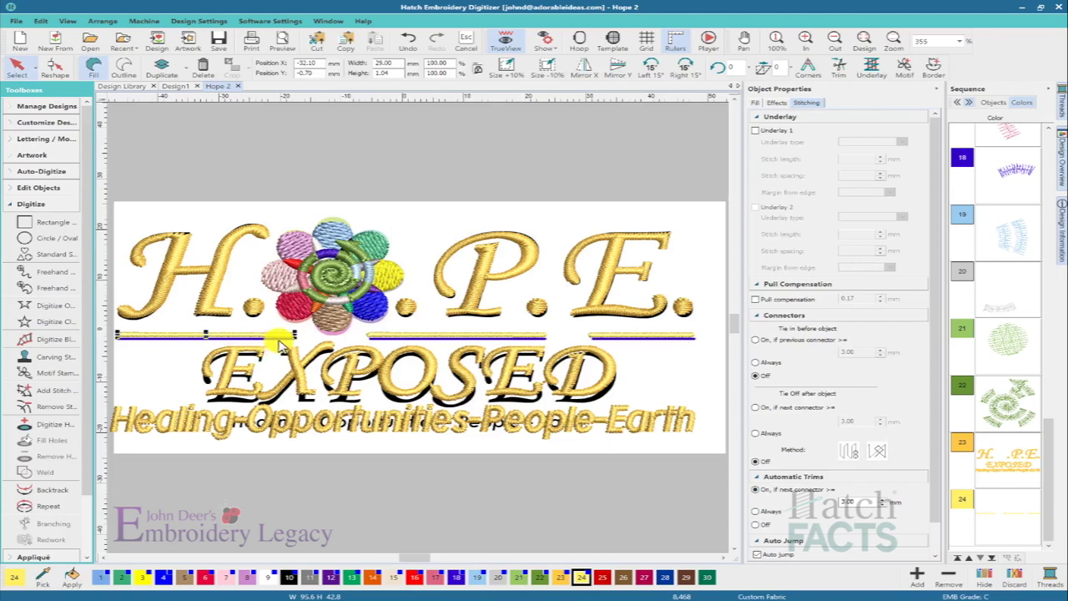
ctrl+click(407, 336)
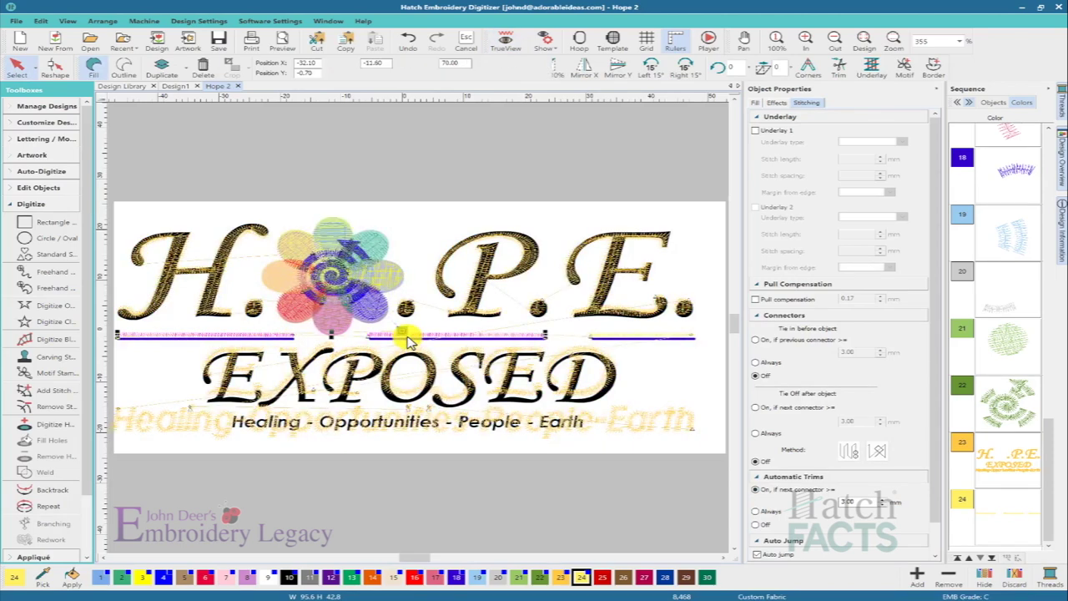
ctrl+click(613, 338)
click(755, 299)
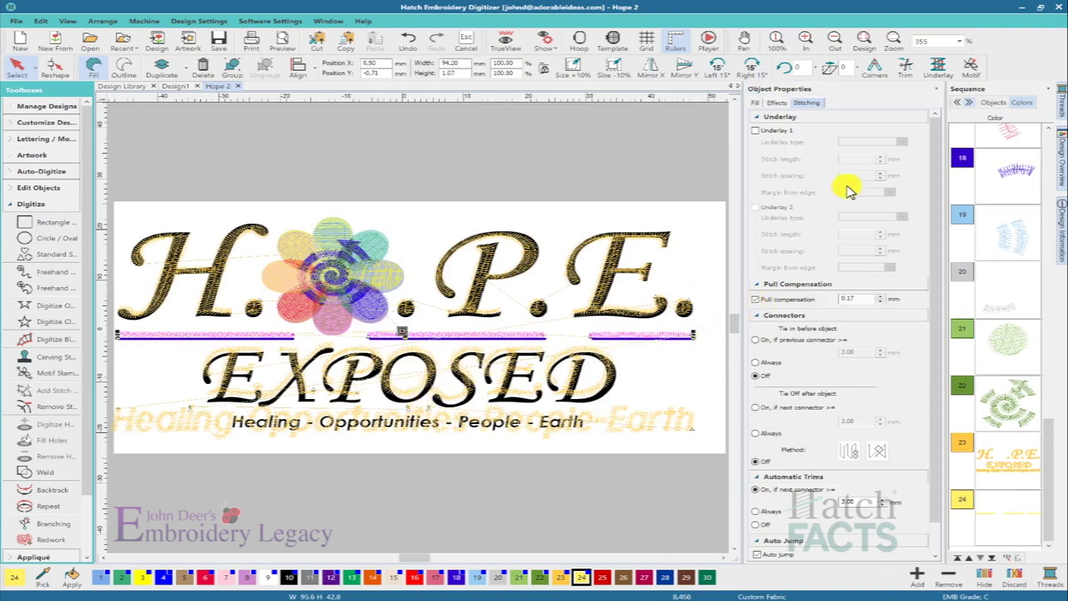
- Enable Underlay 1 on all the EXPOSED lettering objects, using the Edge Run type with a Medium margin from edge, and deselect them
click(227, 350)
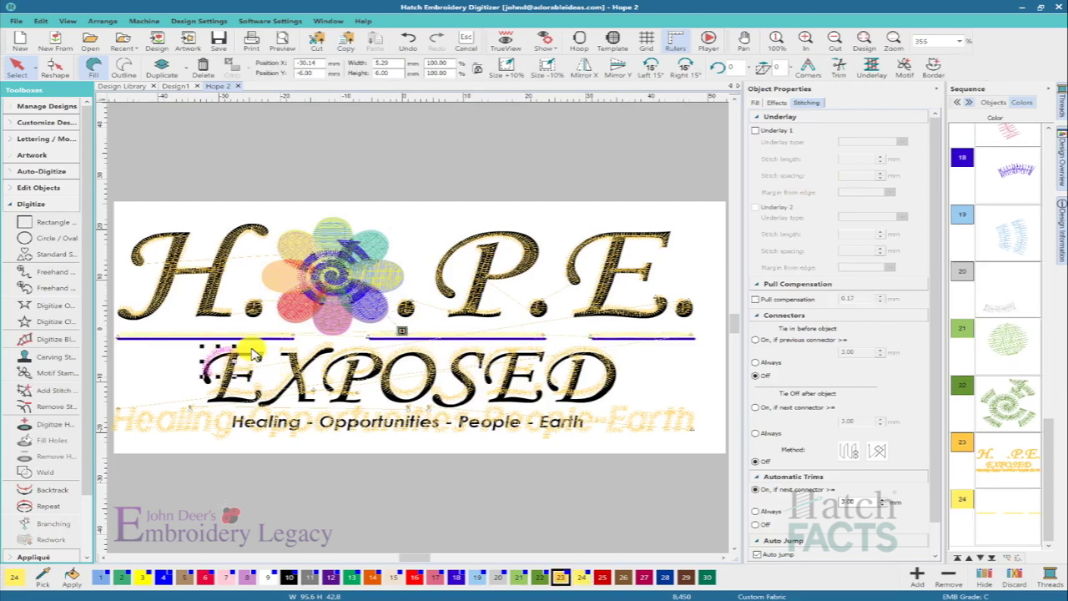
ctrl+click(242, 354)
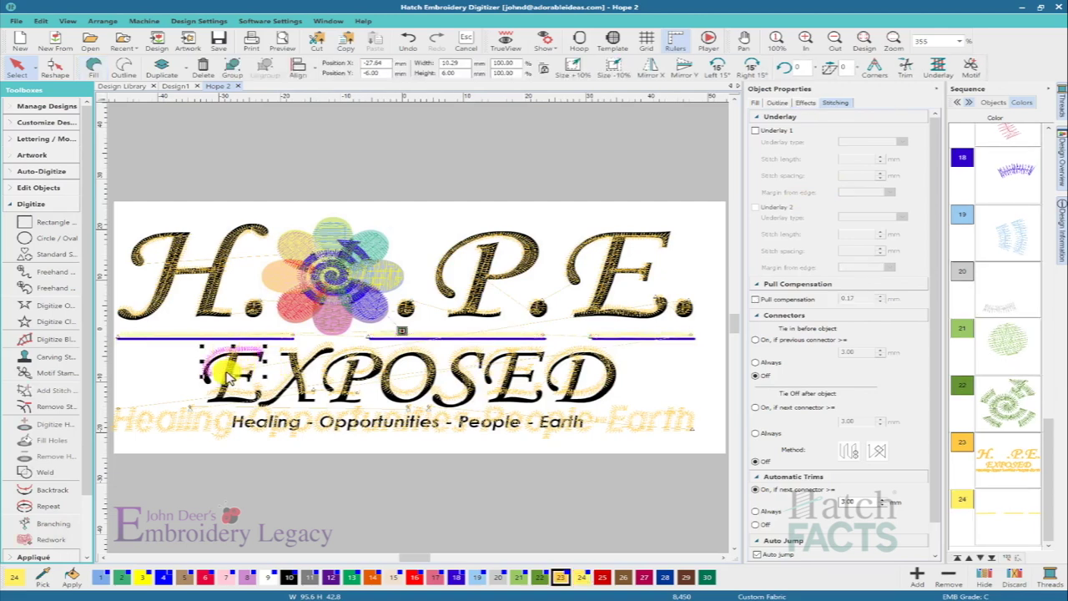
ctrl+click(267, 382)
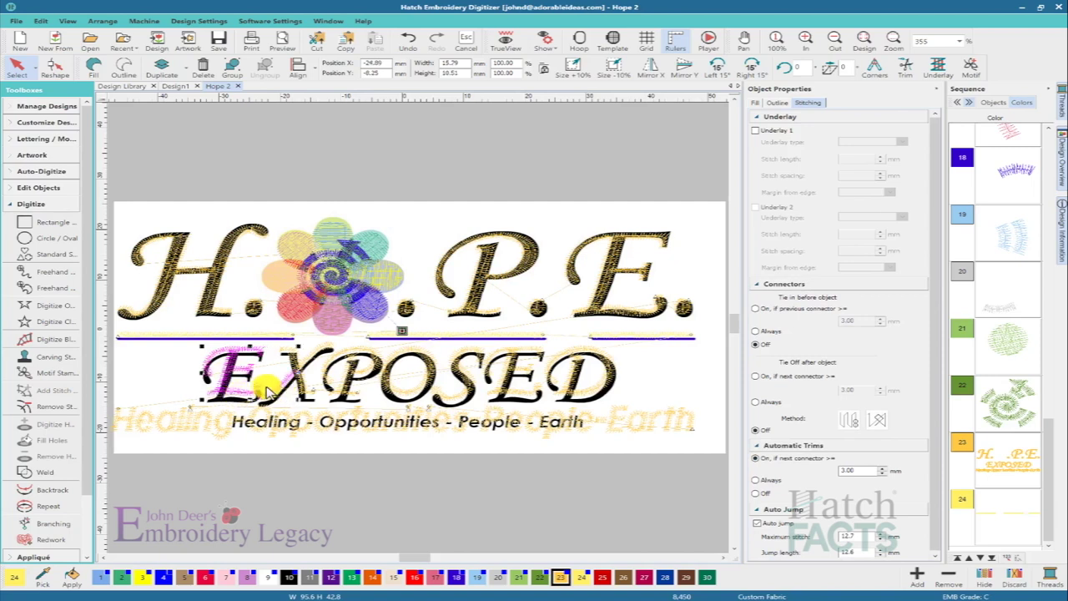
ctrl+click(325, 373)
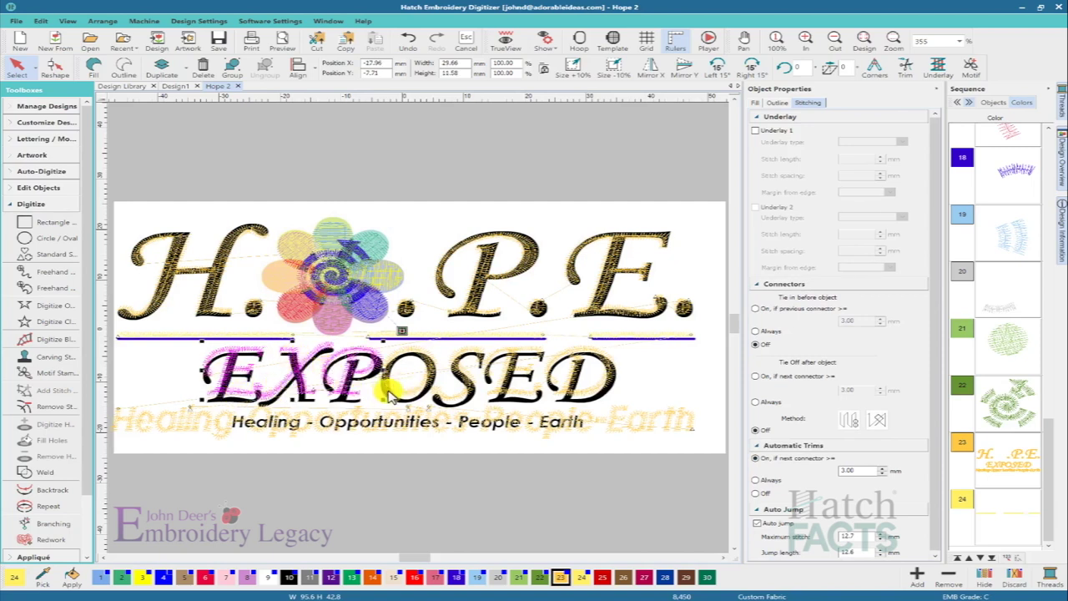
ctrl+click(391, 385)
ctrl+click(445, 397)
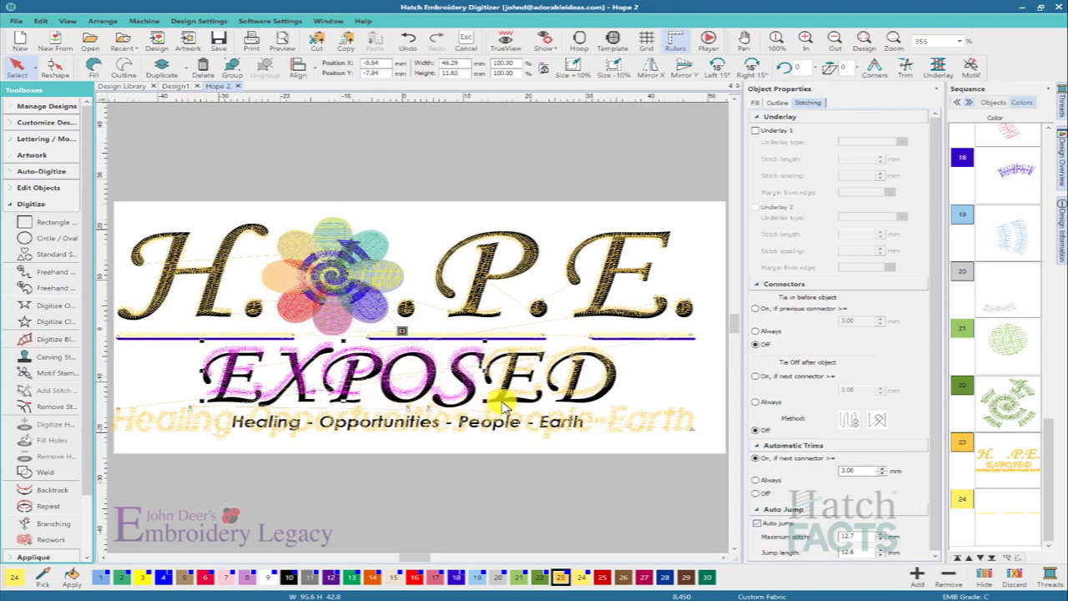
ctrl+click(499, 382)
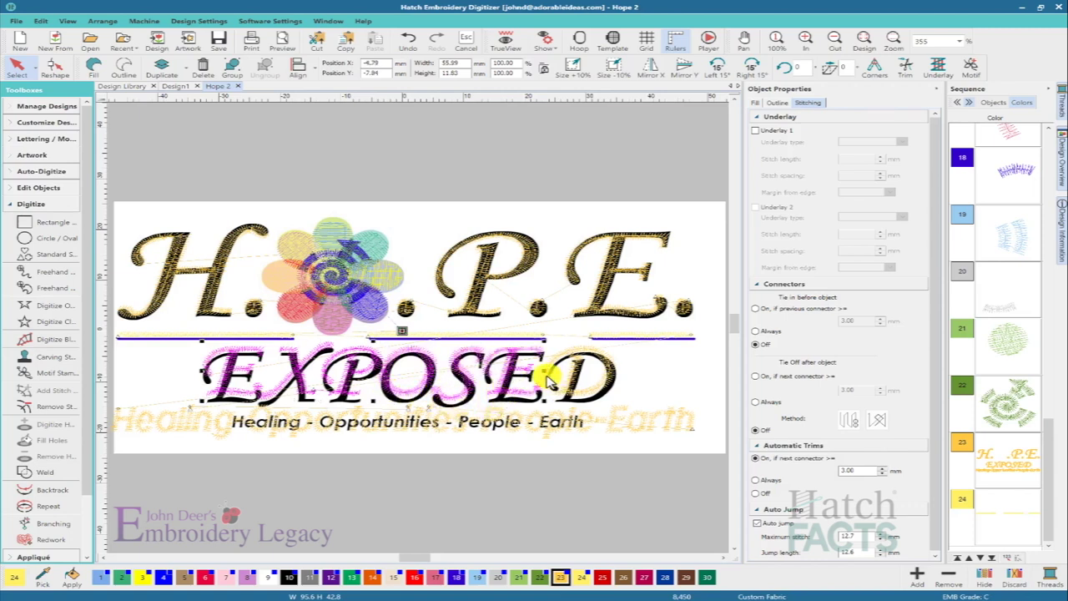
ctrl+click(547, 377)
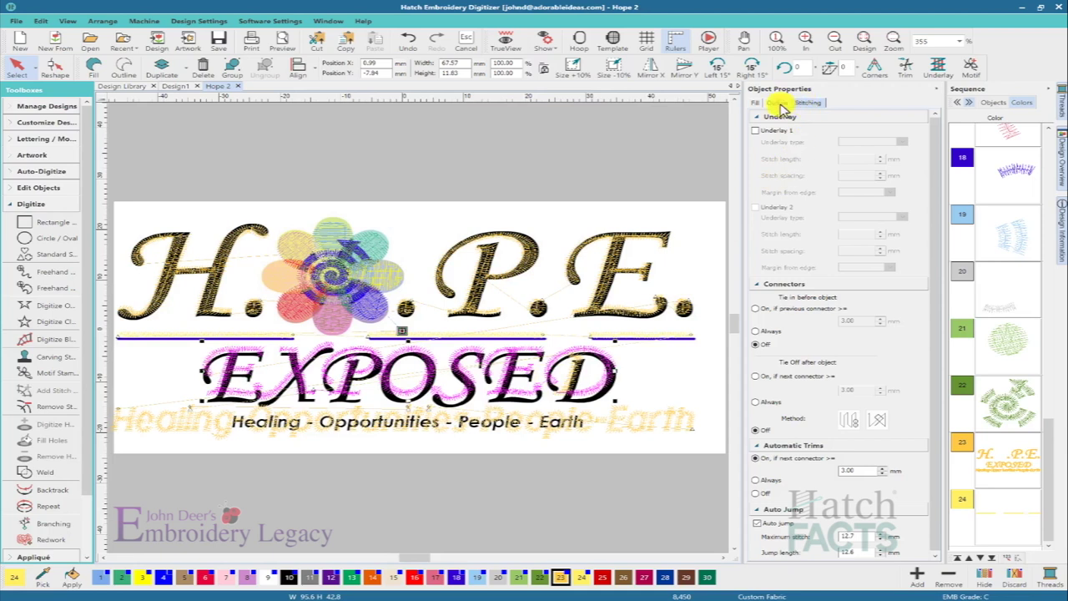
click(756, 130)
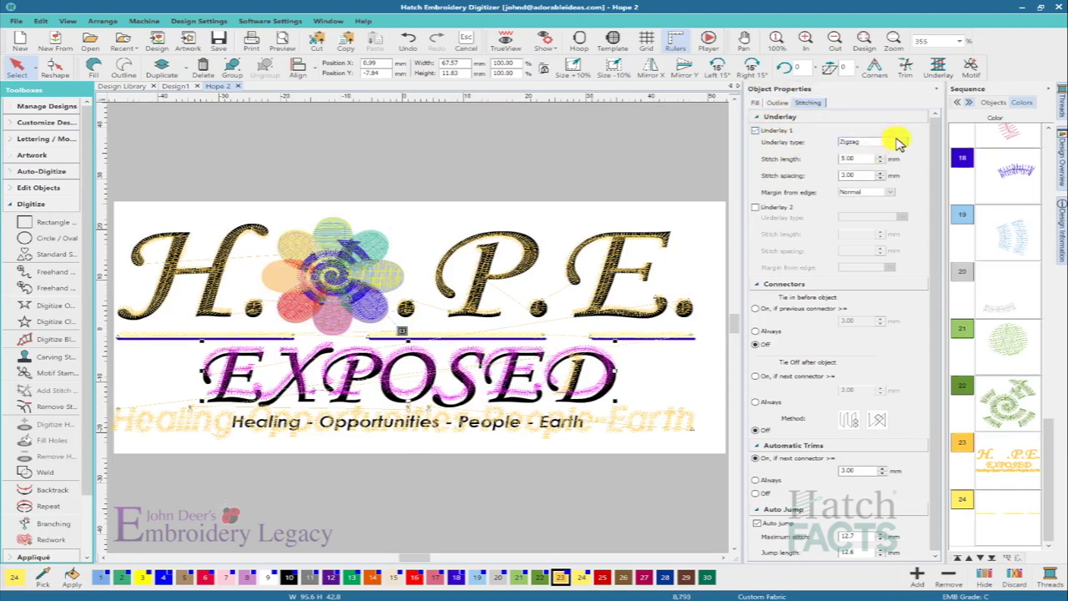
click(902, 142)
click(853, 172)
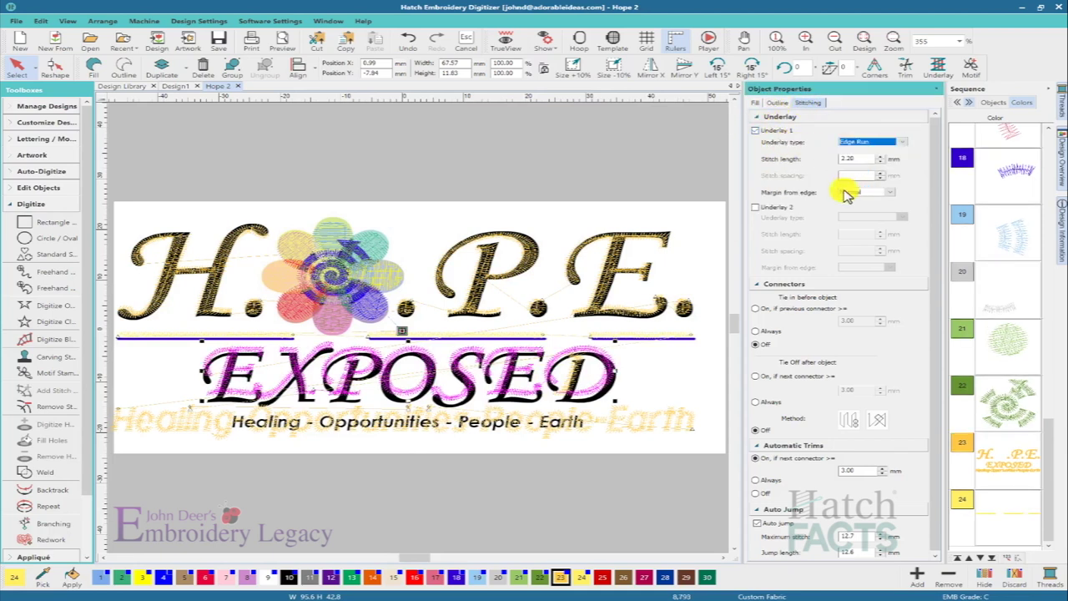
click(886, 194)
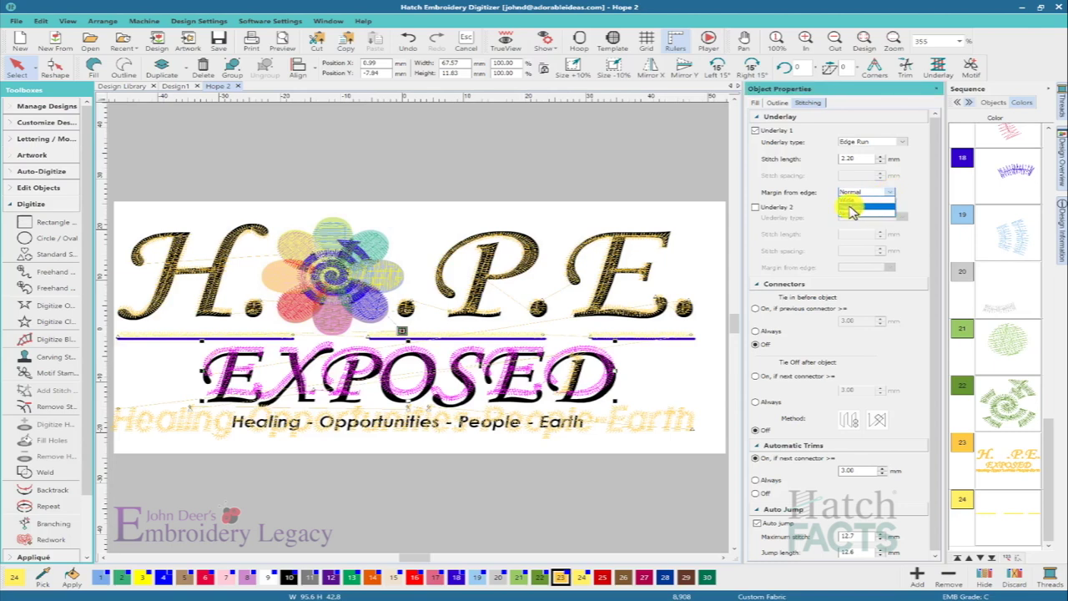
click(851, 209)
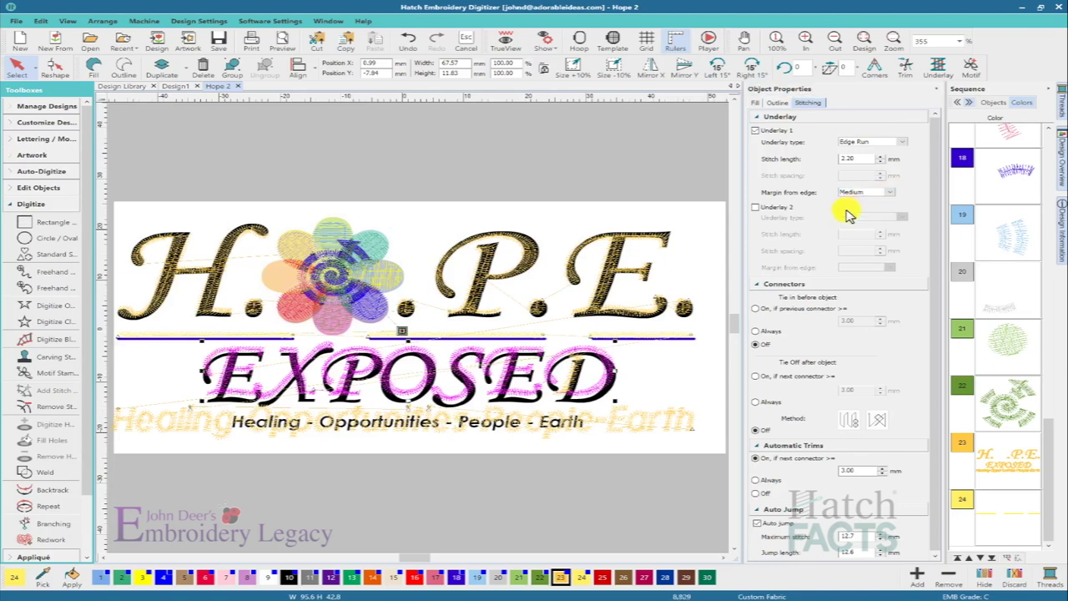
click(321, 511)
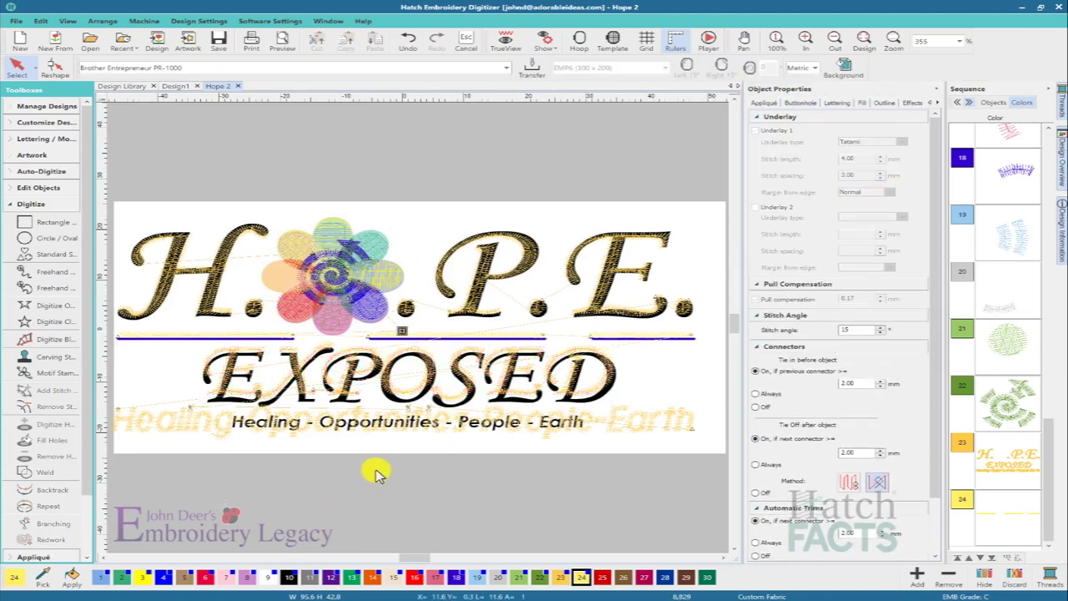
- Play the stitch-out simulation in TrueView, skipping forward color by color through the flower to the H, and stop it
key(t)
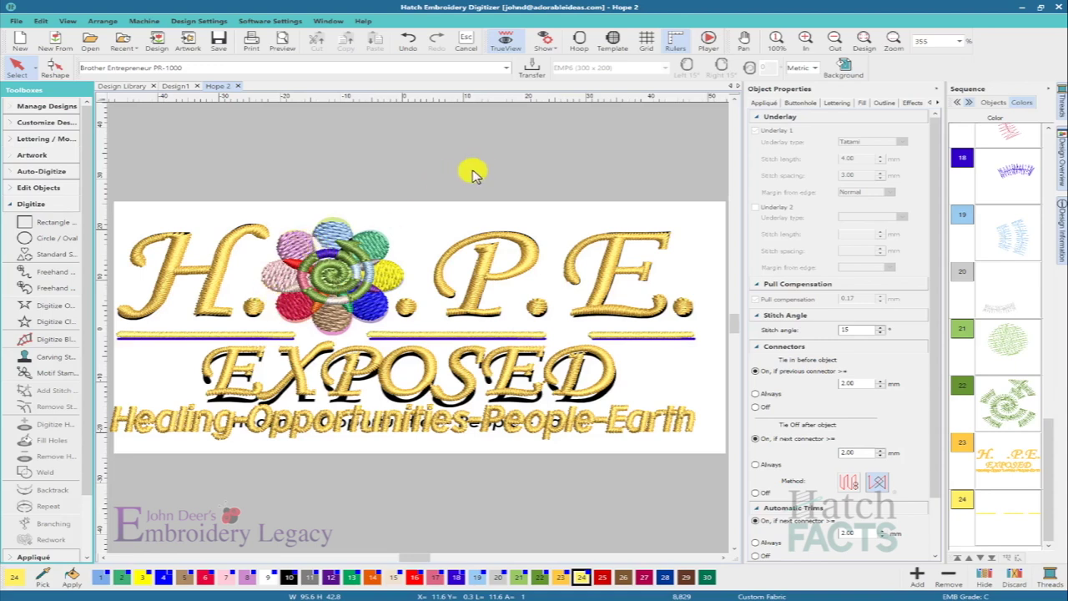
click(709, 39)
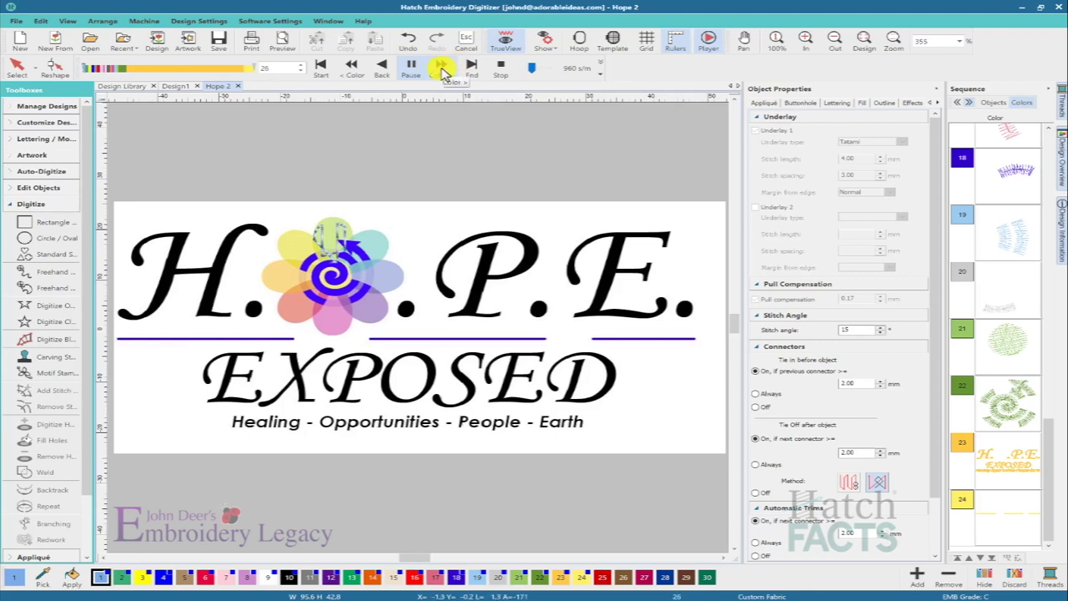
click(439, 68)
click(439, 68)
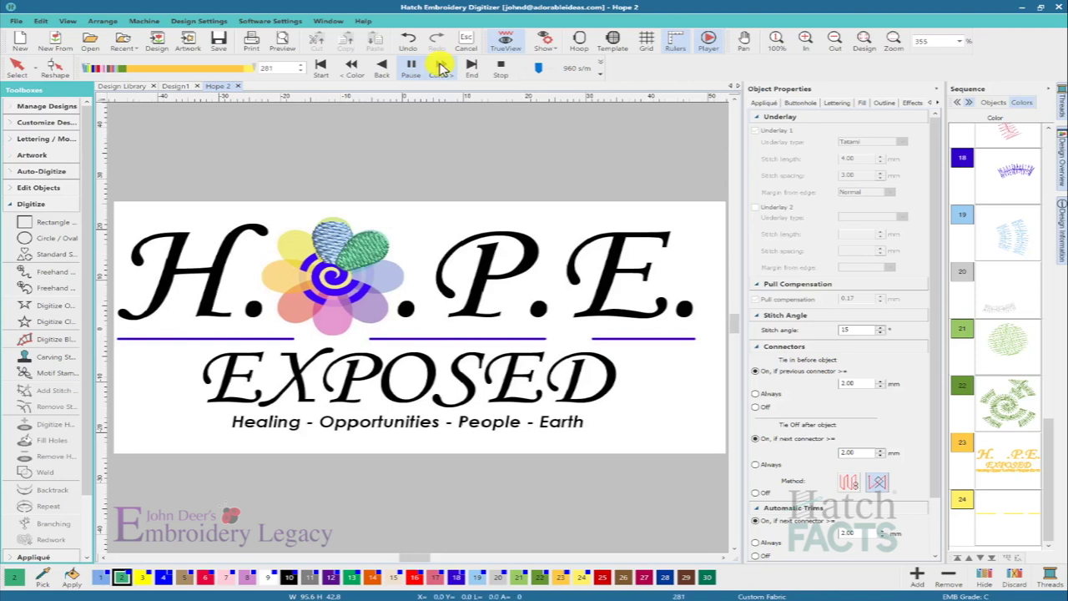
click(440, 68)
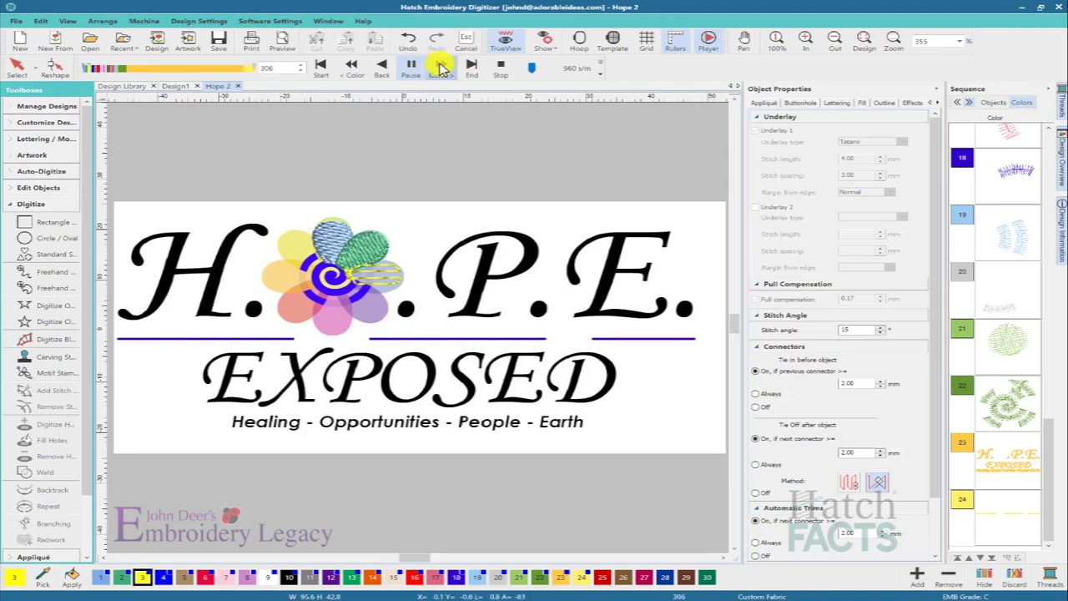
click(440, 69)
click(440, 68)
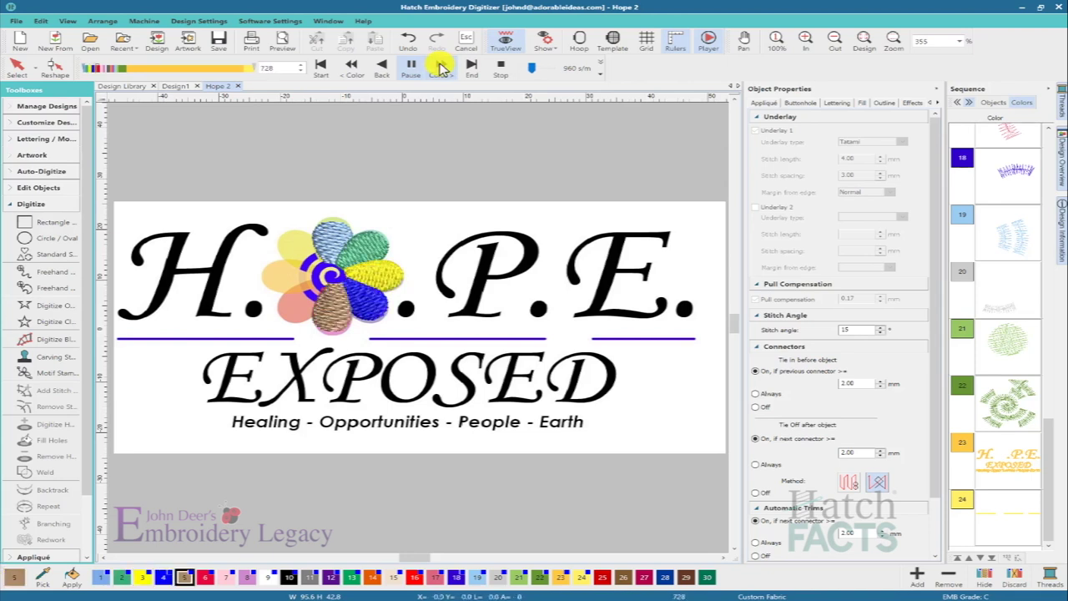
click(440, 68)
click(440, 68)
click(440, 68)
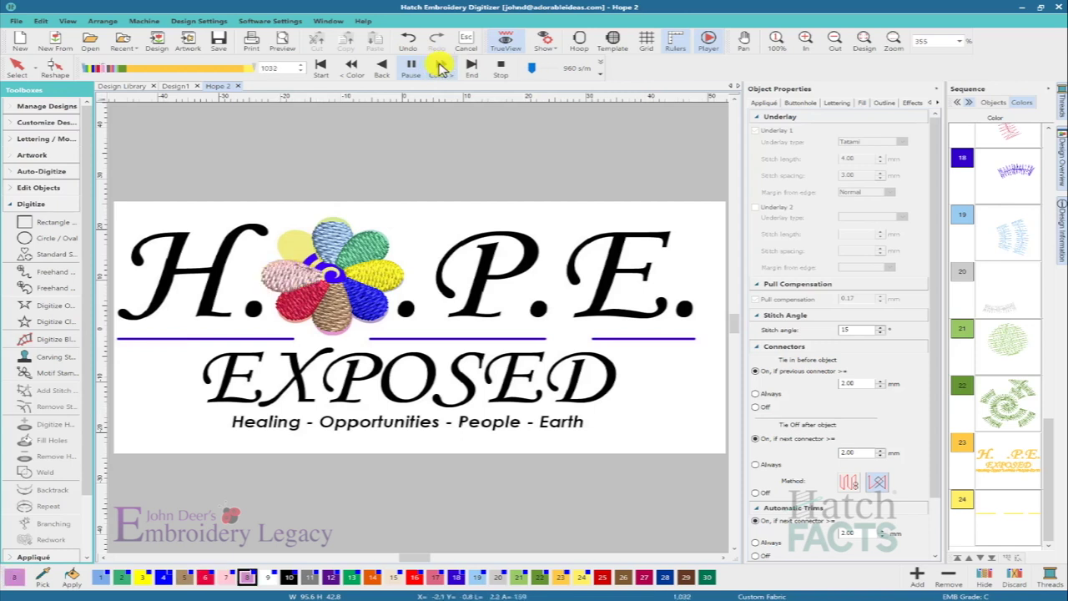
click(440, 69)
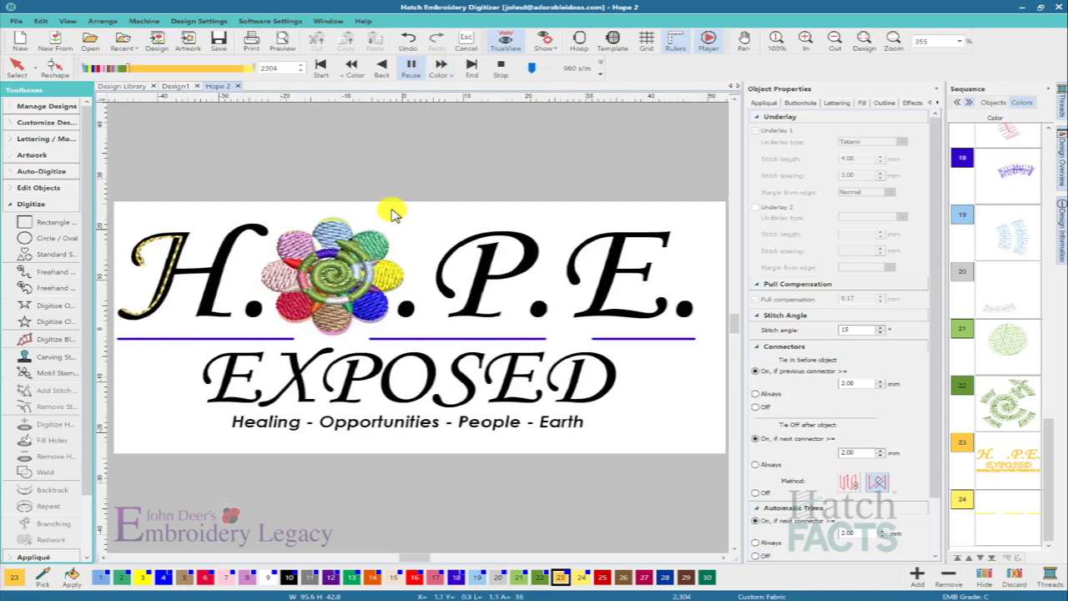
click(499, 67)
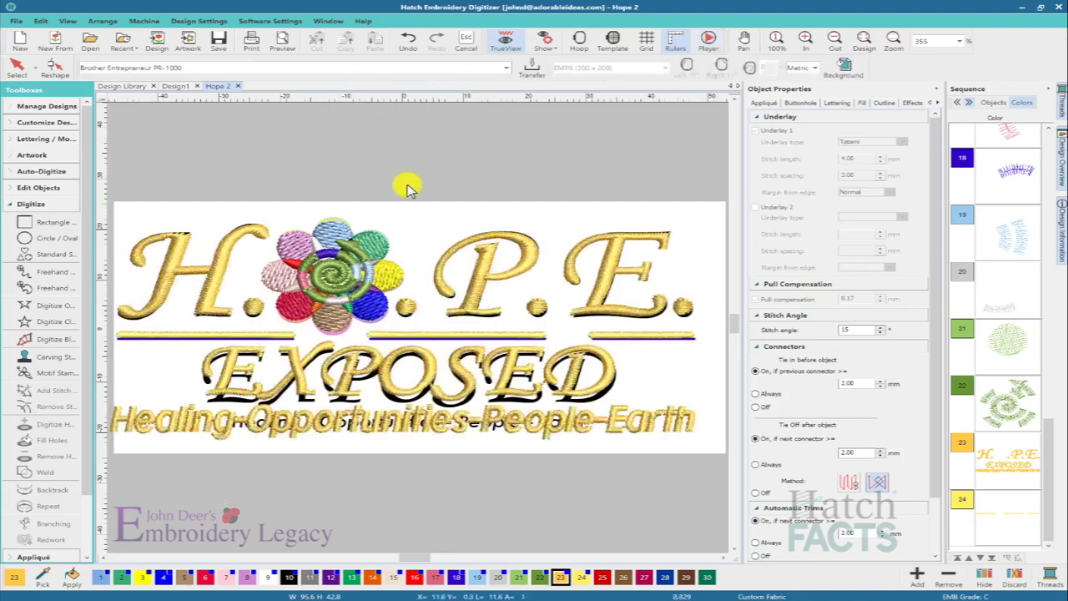
- Inspect the fill settings of the flower's green petal and of a green segment over the blue petal
click(363, 233)
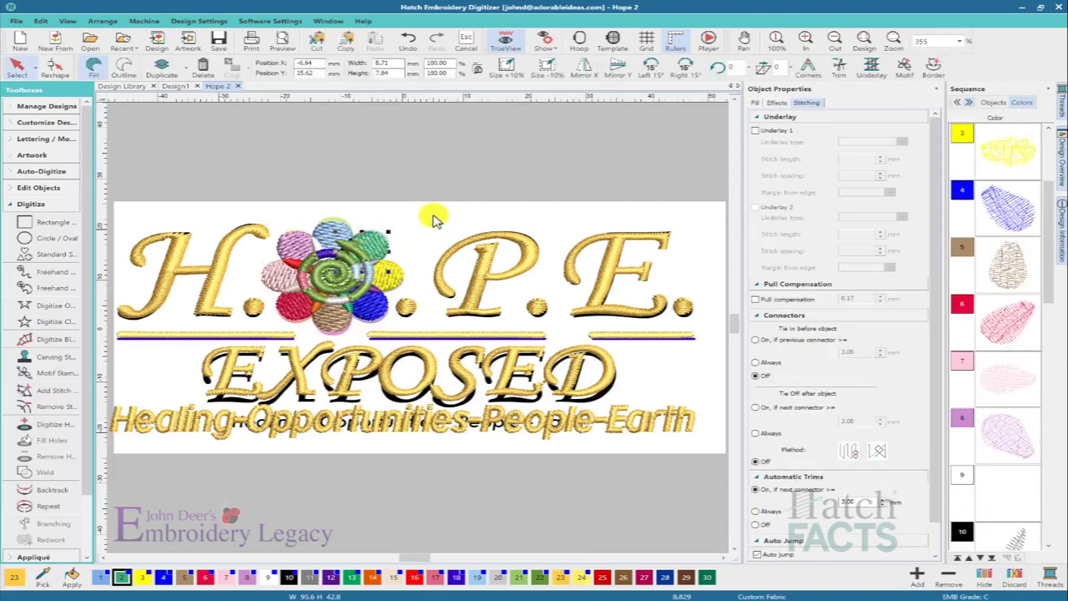
click(755, 101)
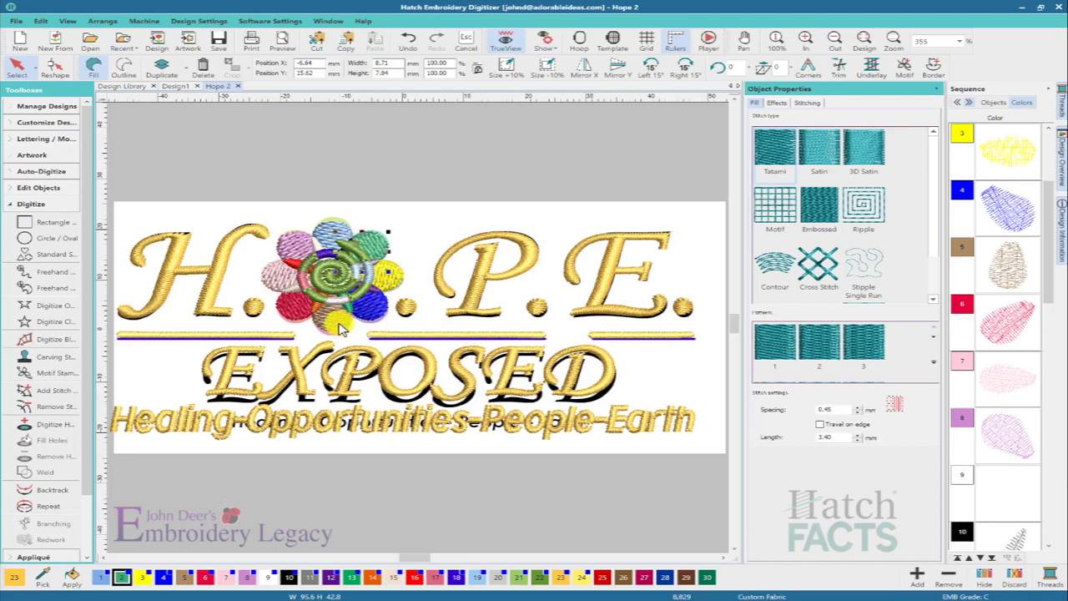
click(363, 302)
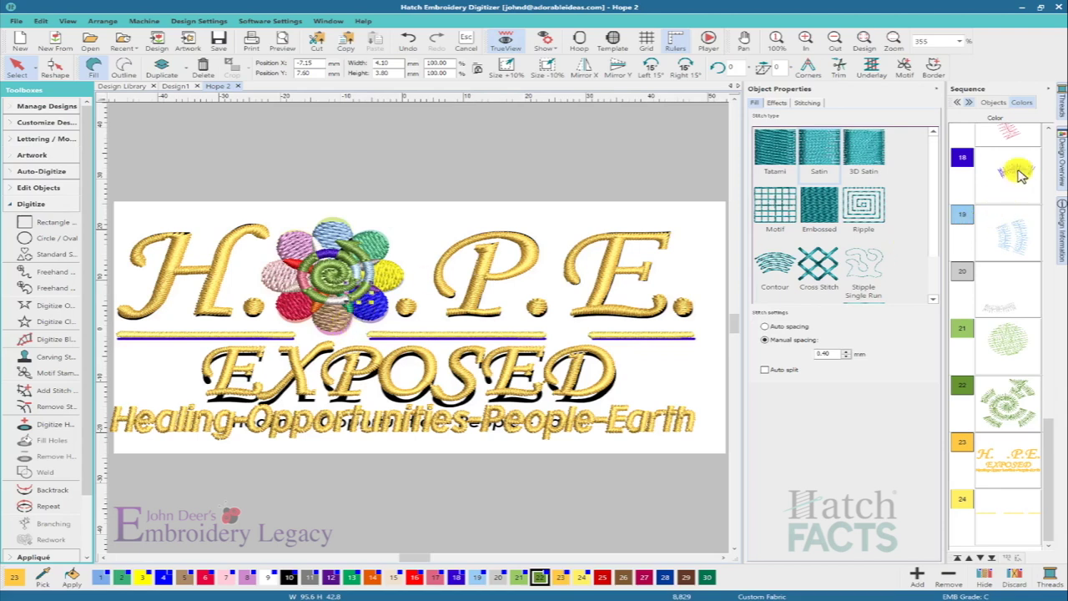
- Delete all the auto-digitized flower objects, colors 1 through 22, keeping only the lettering and lines
click(1011, 403)
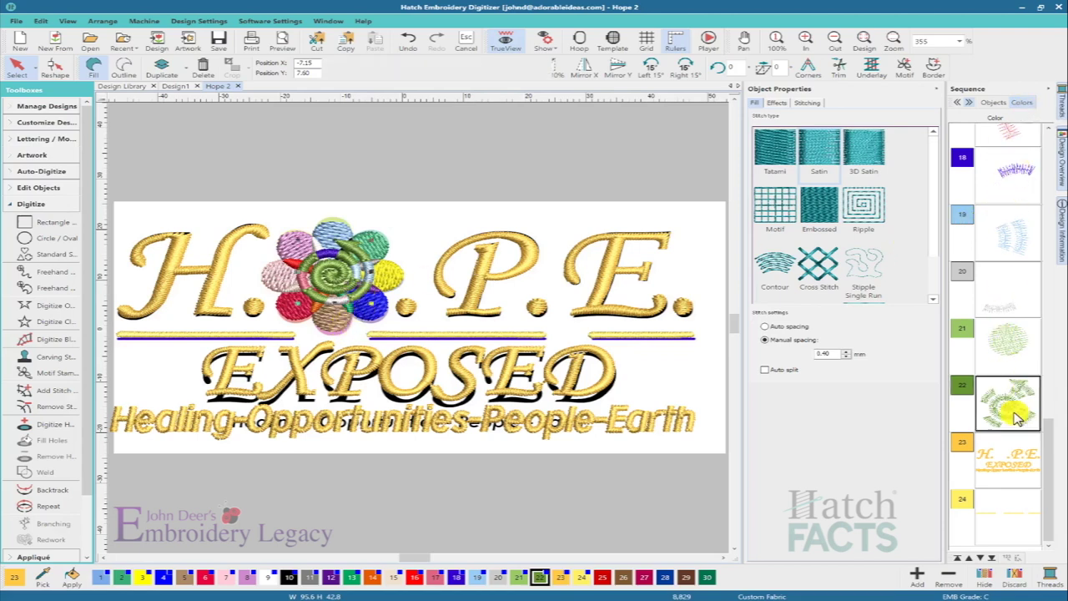
drag(1050, 438, 1033, 161)
click(995, 184)
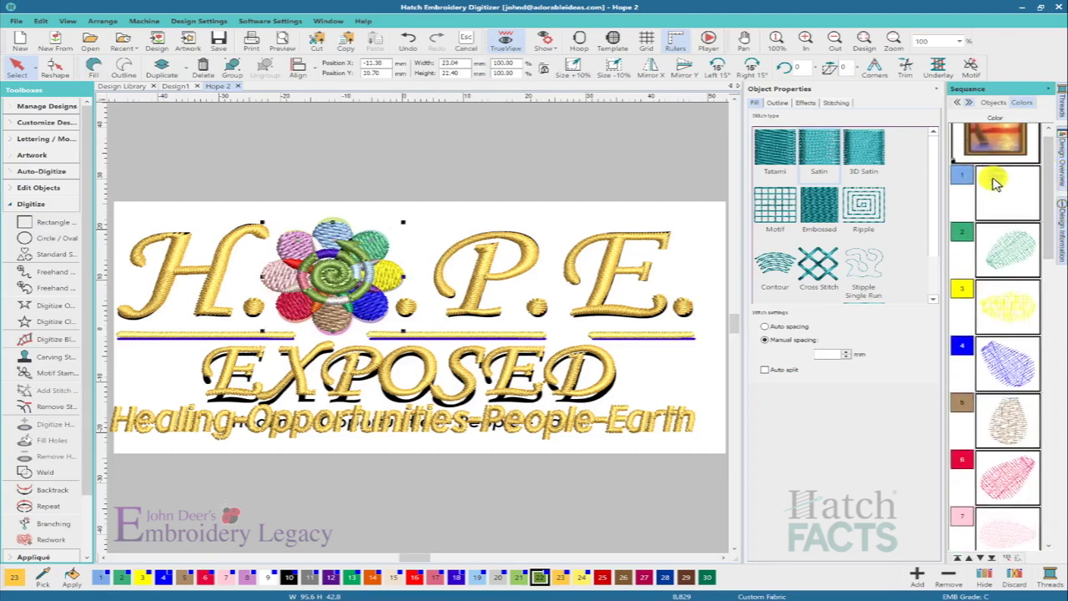
key(Delete)
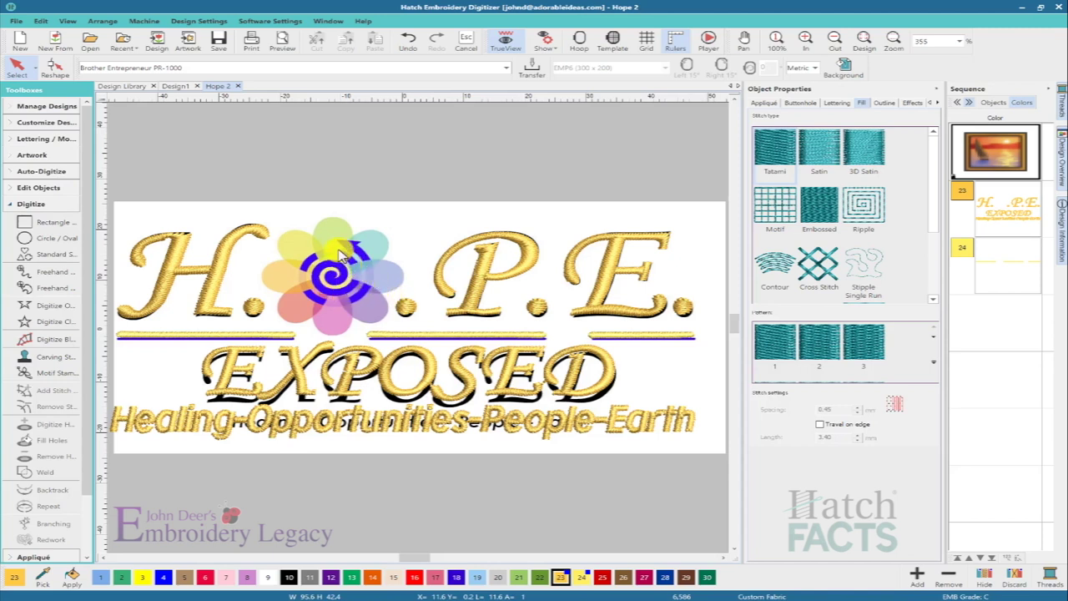
- Digitize a closed circular Tatami fill in yellow thread color 3 around the blue spiral at the flower's center
text(f)
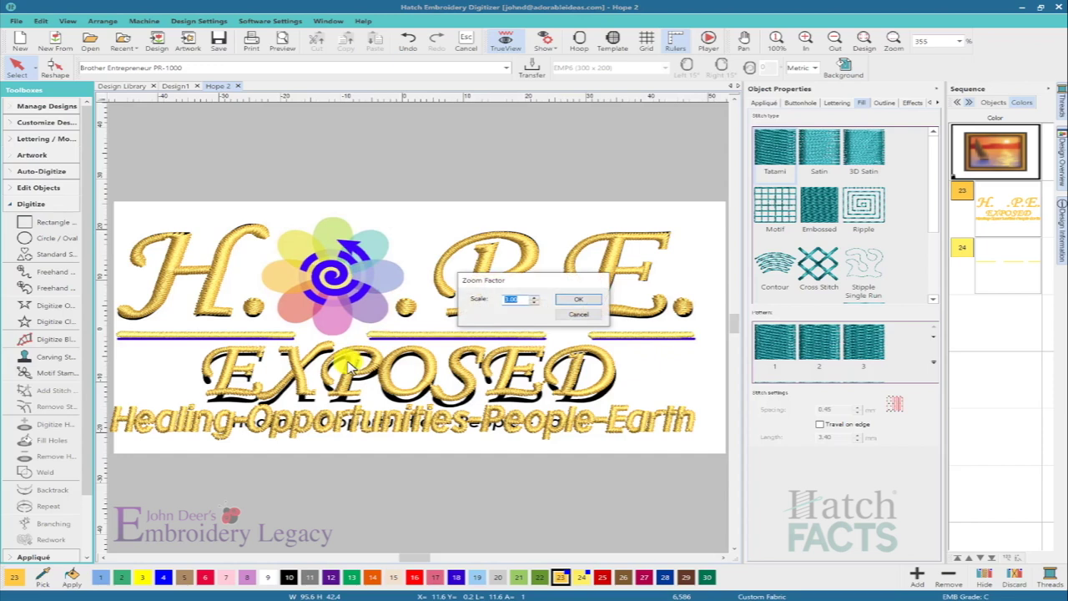
text(6)
key(Return)
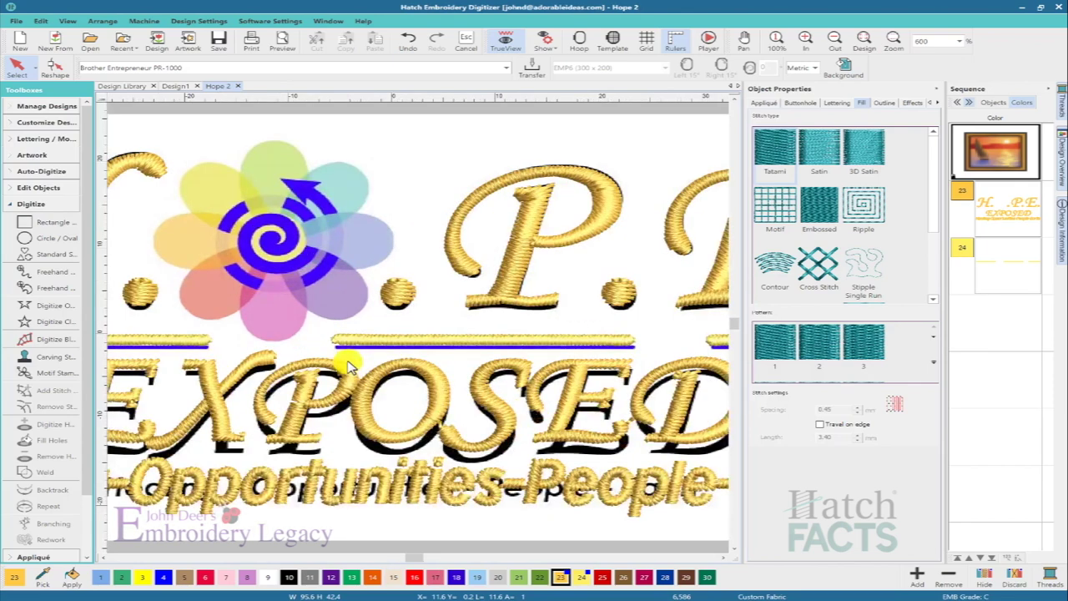
click(108, 558)
click(111, 559)
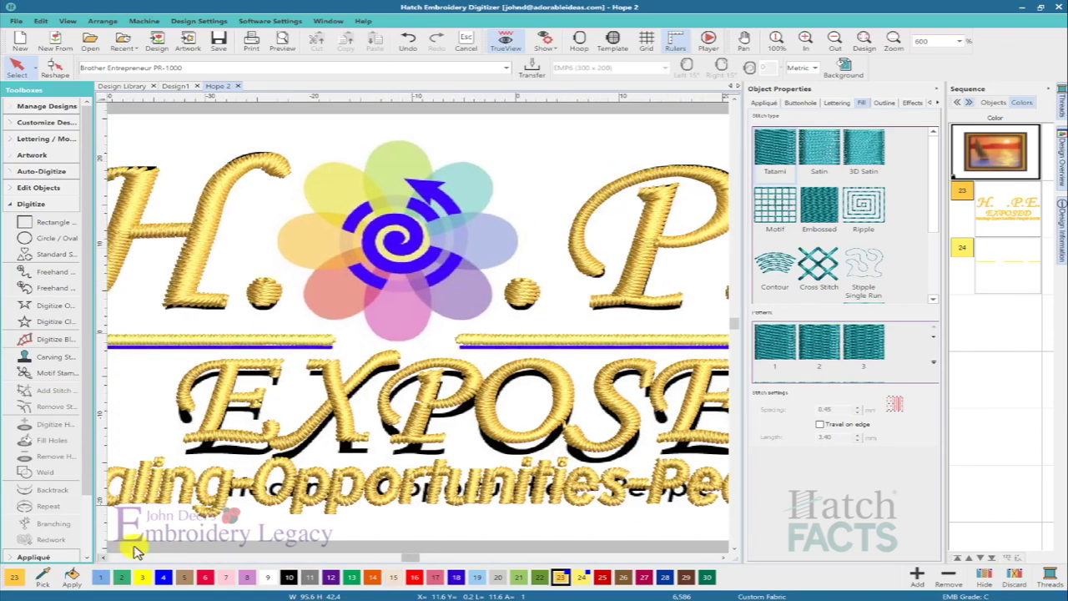
click(734, 99)
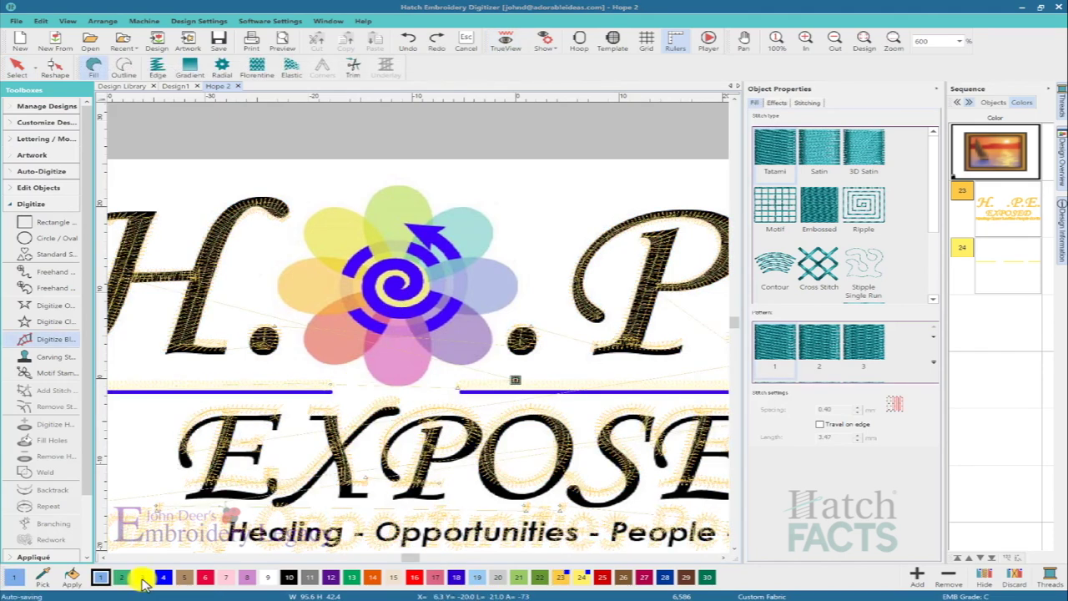
click(143, 577)
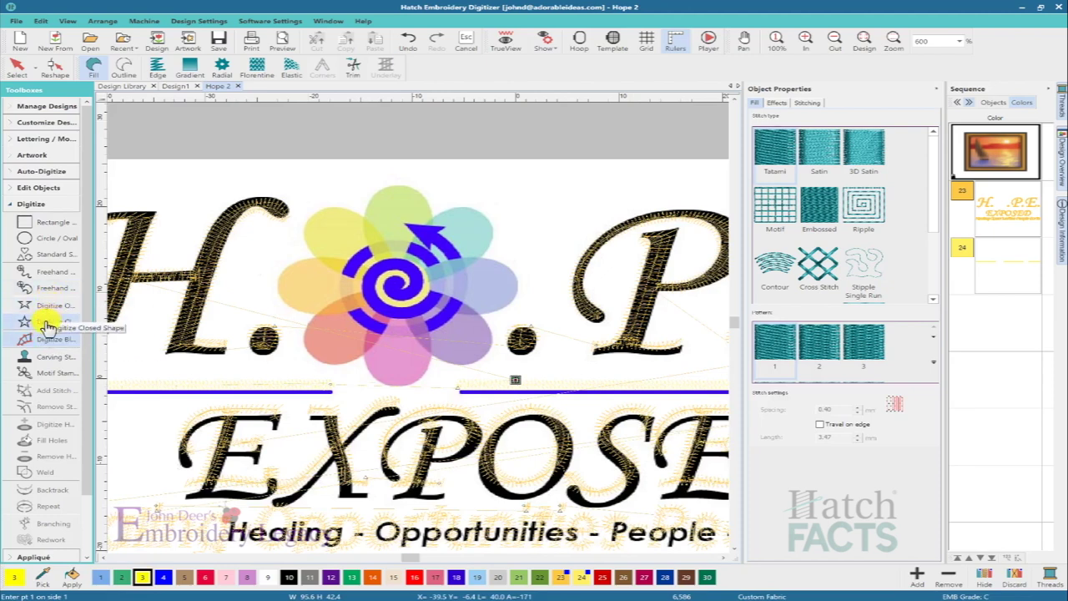
click(49, 323)
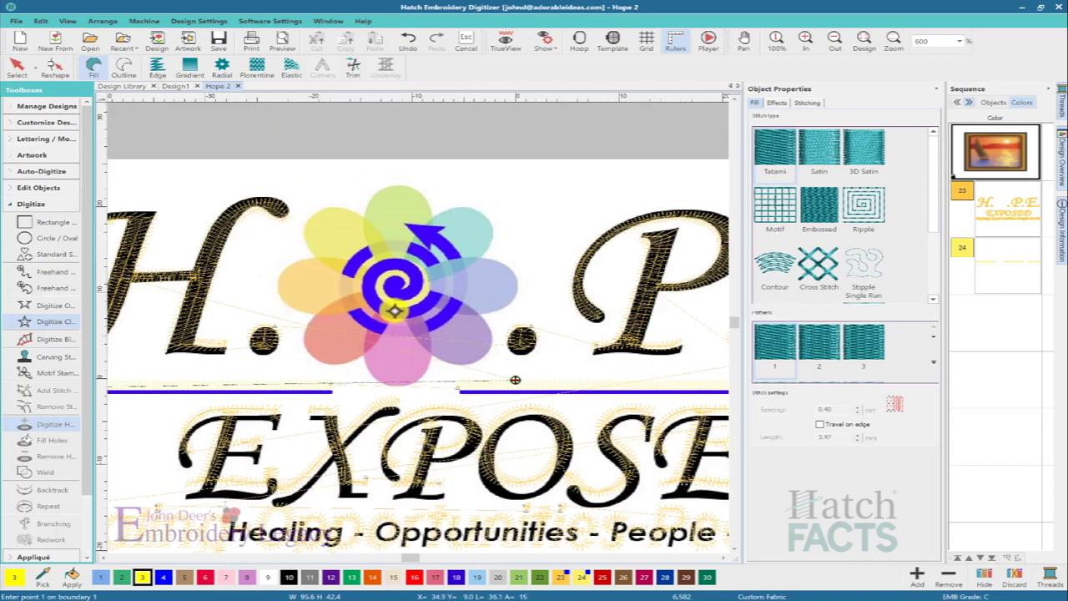
click(376, 306)
click(371, 297)
click(367, 286)
click(377, 271)
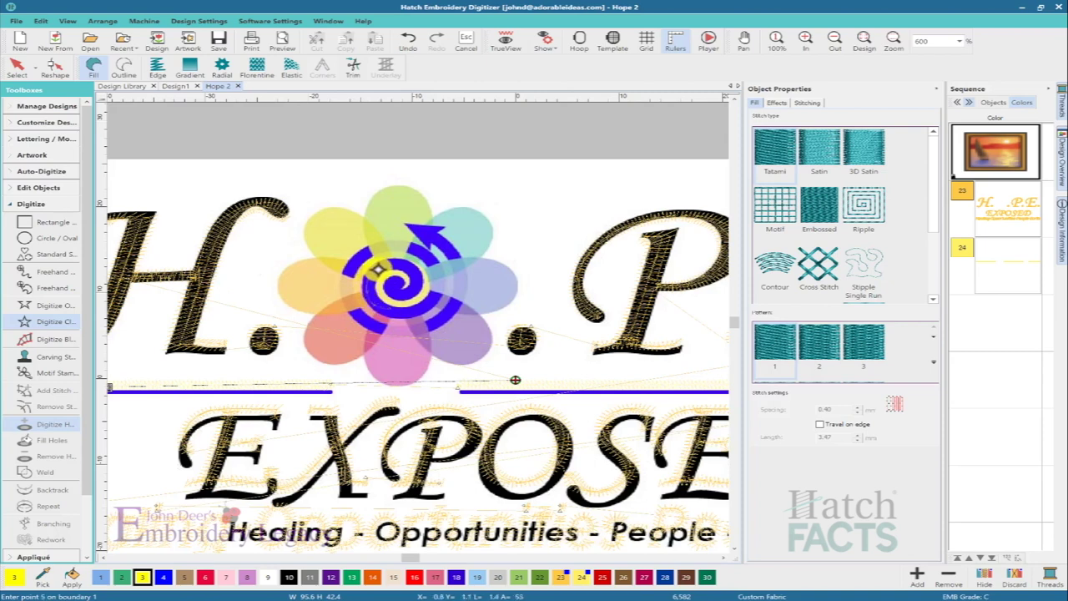
click(394, 261)
click(413, 265)
click(427, 272)
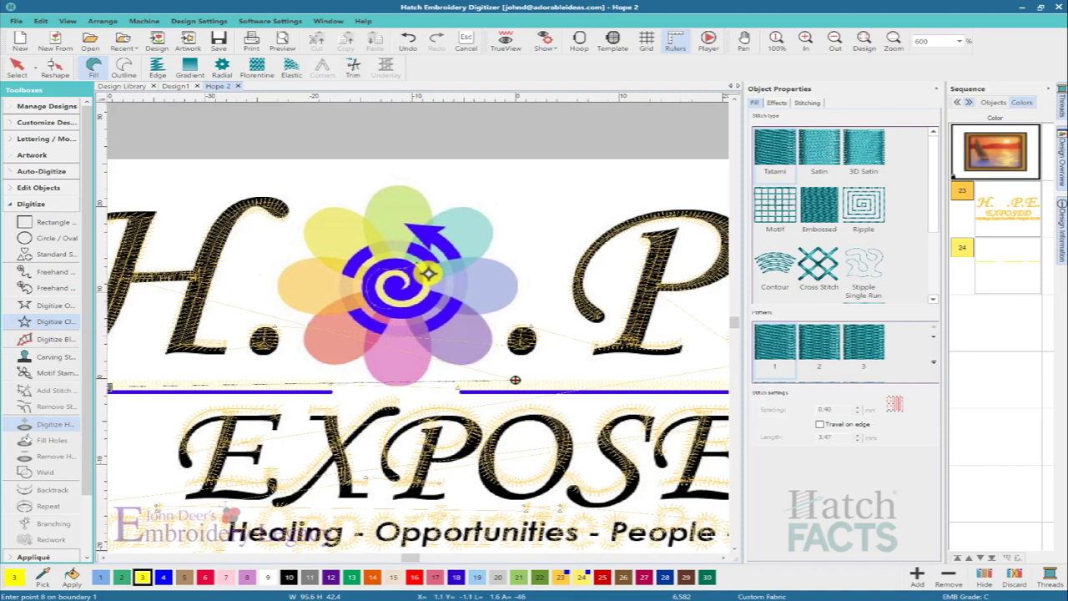
click(431, 285)
click(429, 295)
click(415, 308)
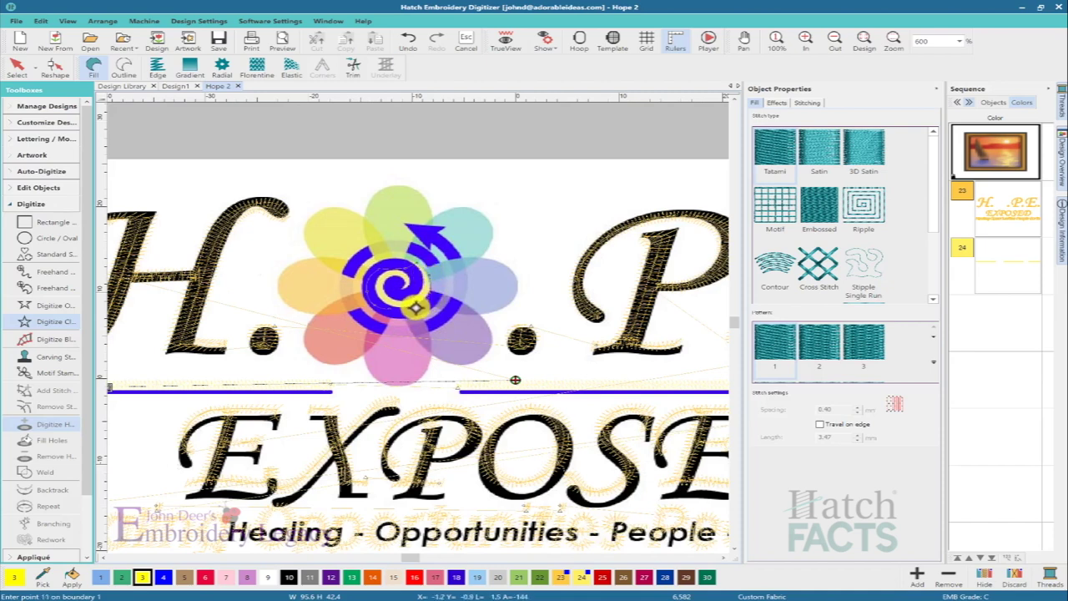
key(Return)
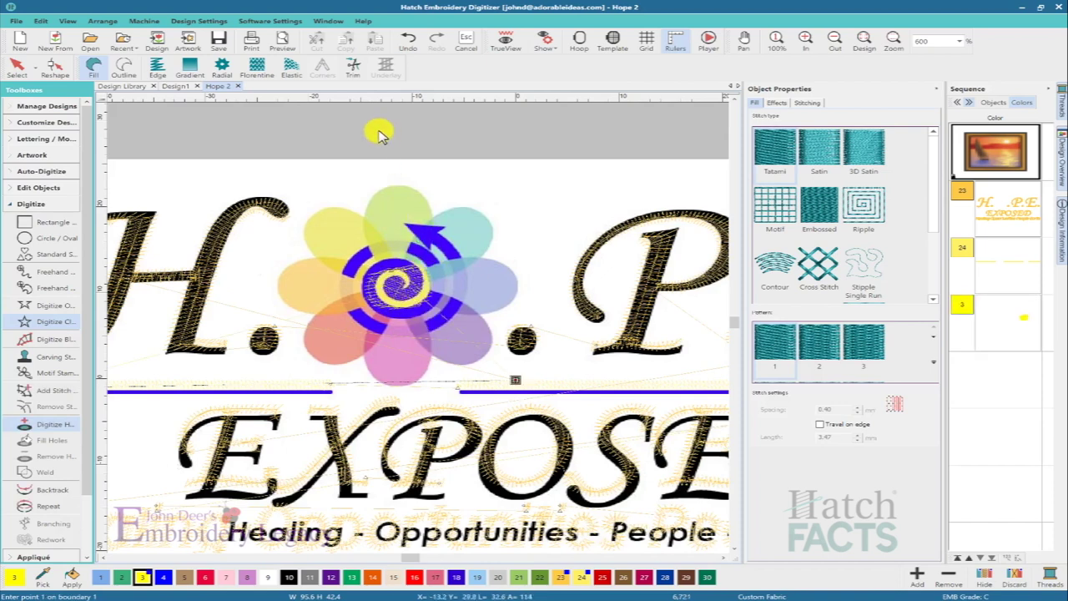
- Turn off Underlay 1 for the yellow center circle and set its fill spacing to 0.80 mm
key(h)
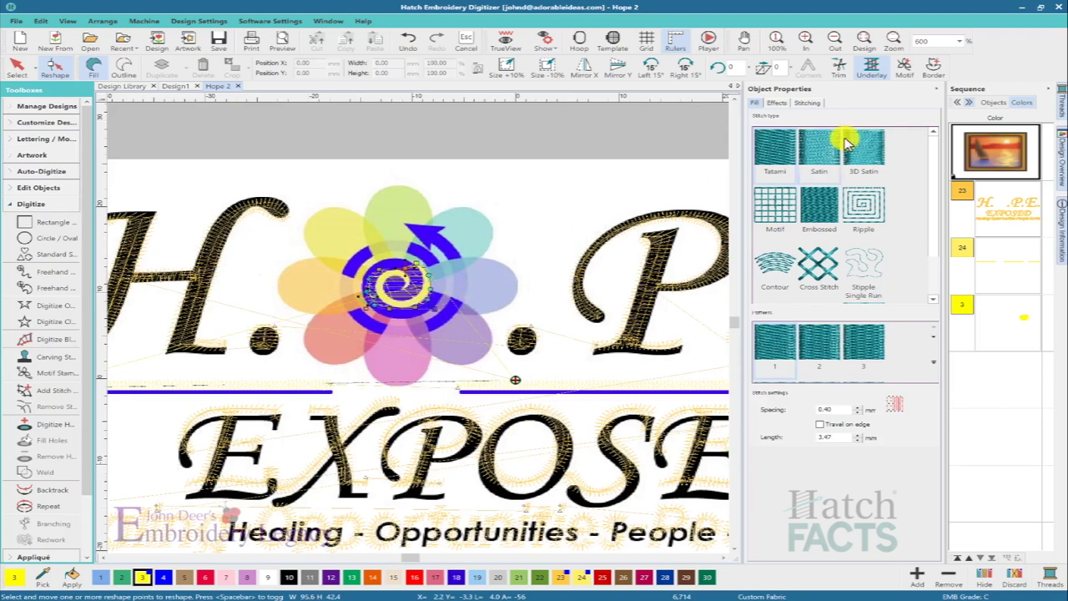
click(806, 102)
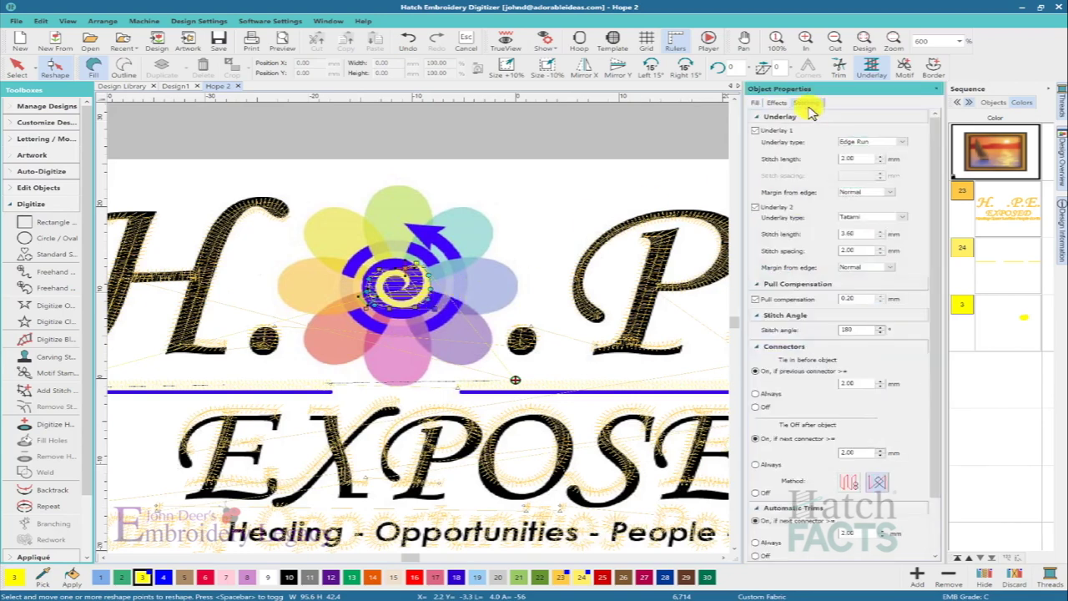
click(755, 132)
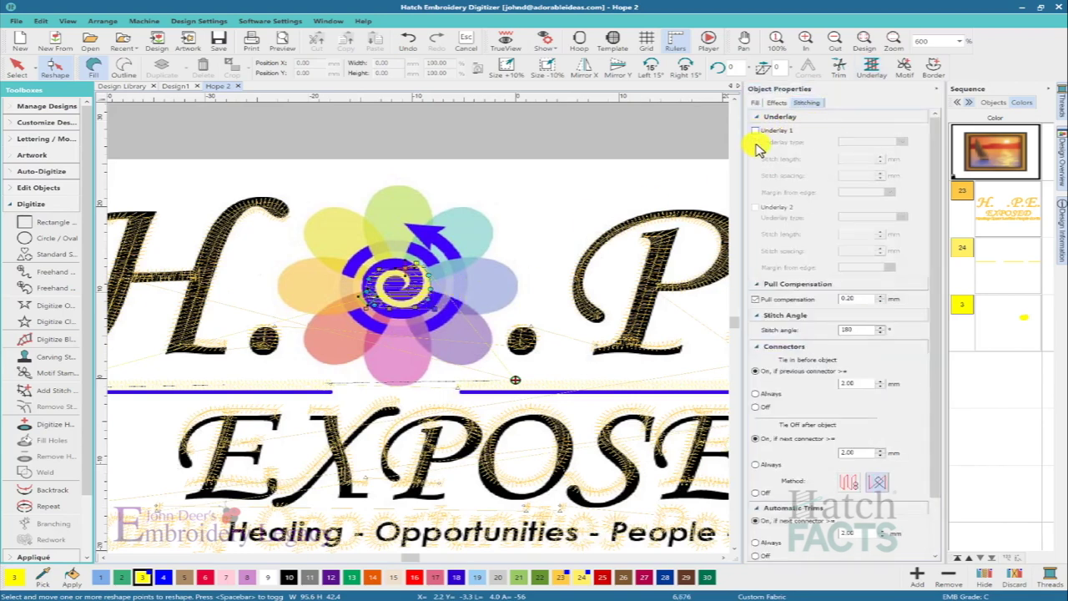
click(753, 102)
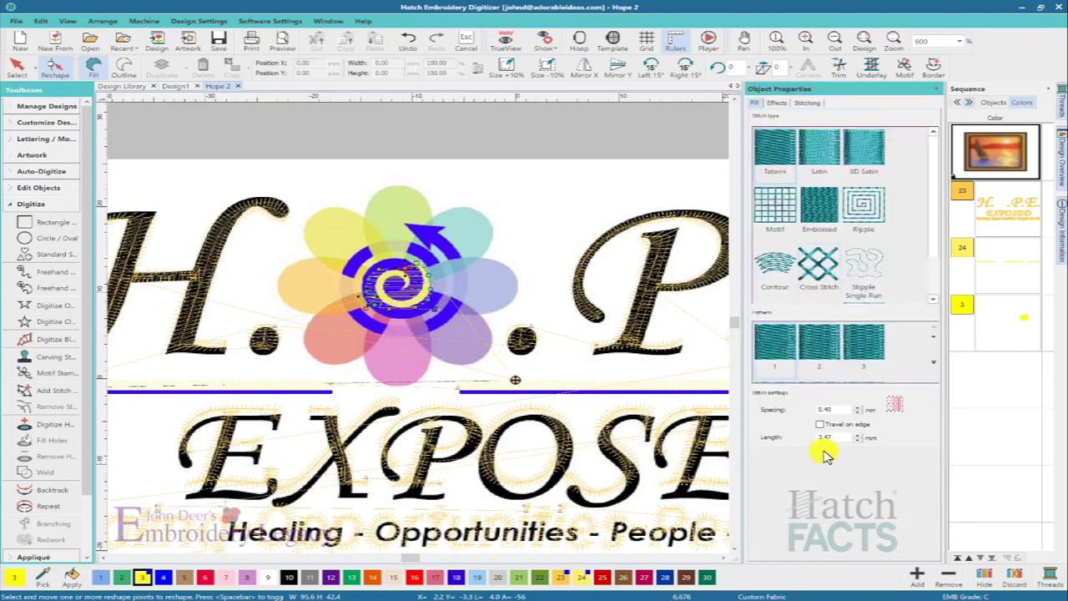
double_click(820, 409)
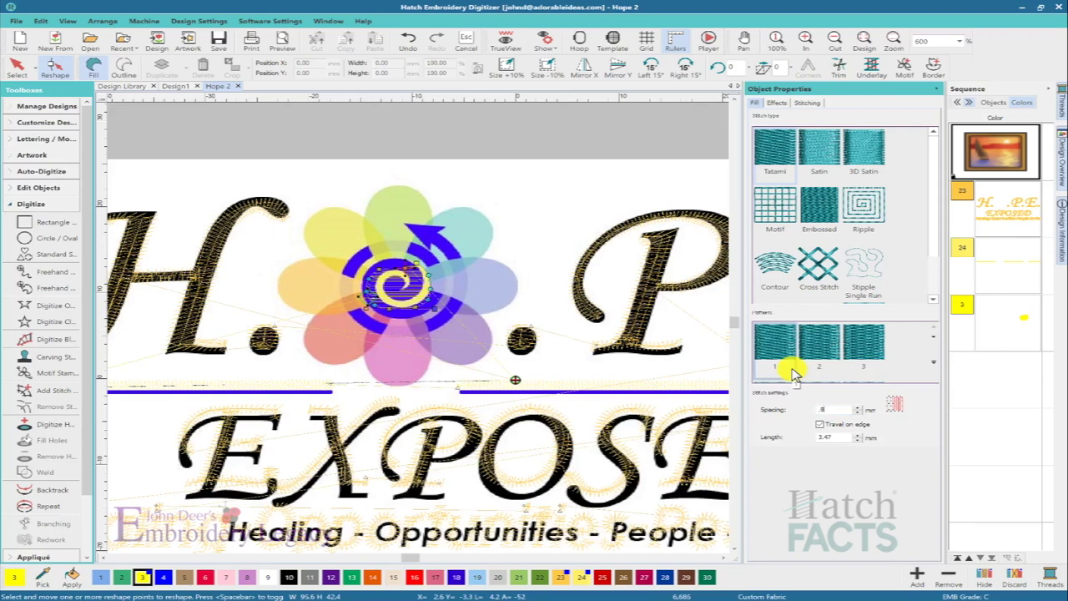
click(792, 373)
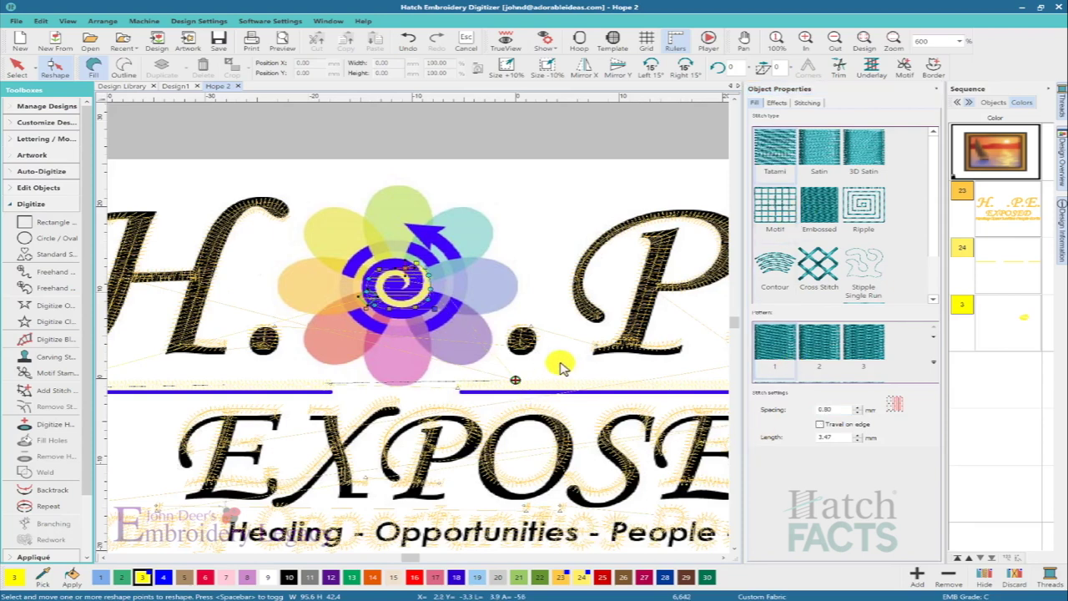
- Review the center circle's effects and stitching settings, then deselect it and preview its stitches in TrueView
click(788, 103)
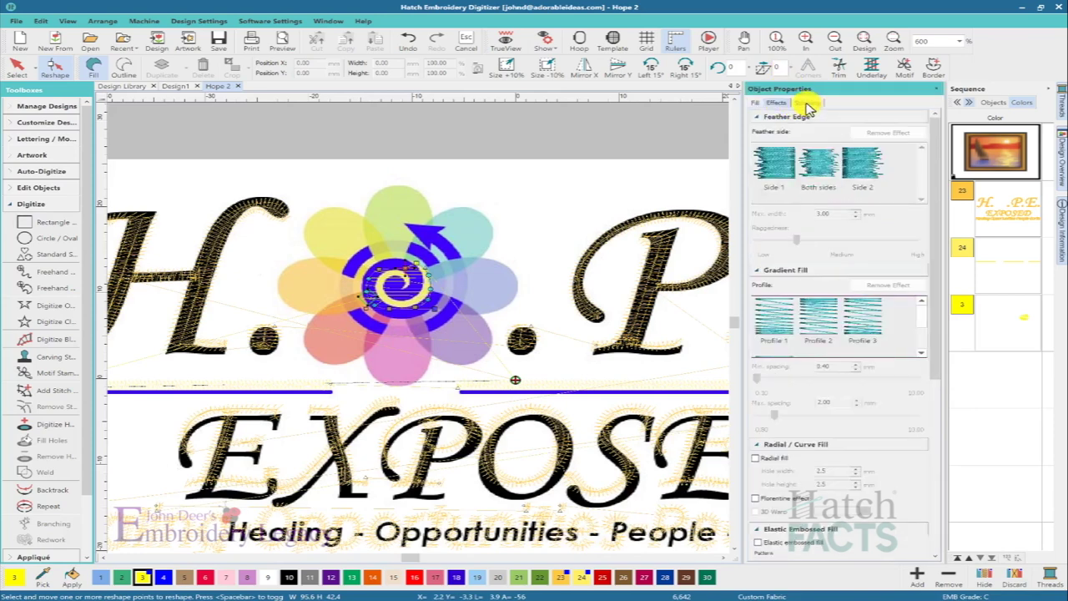
click(806, 103)
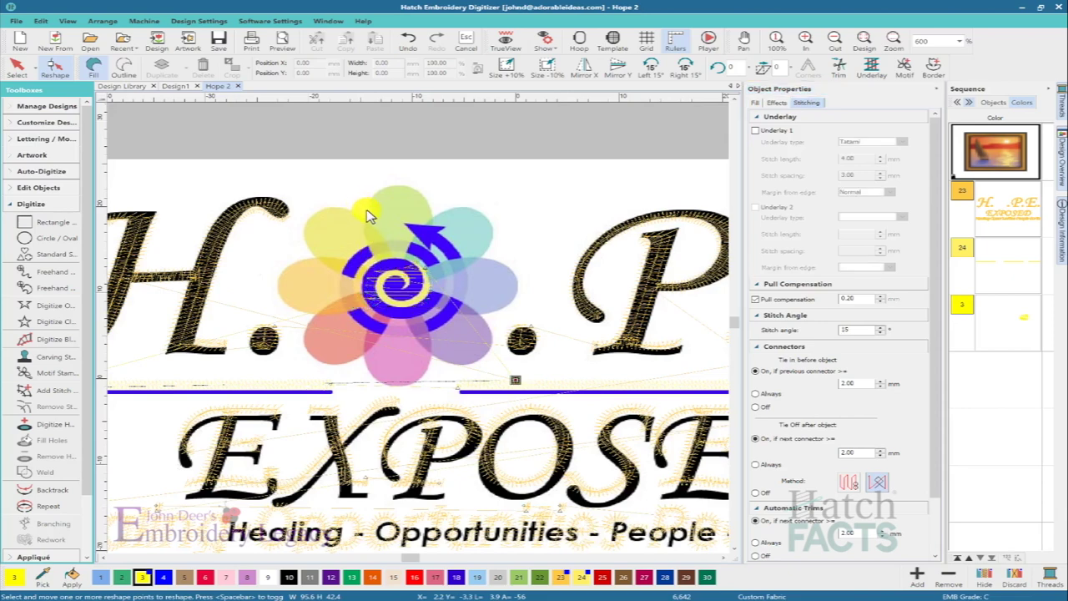
key(Escape)
key(t)
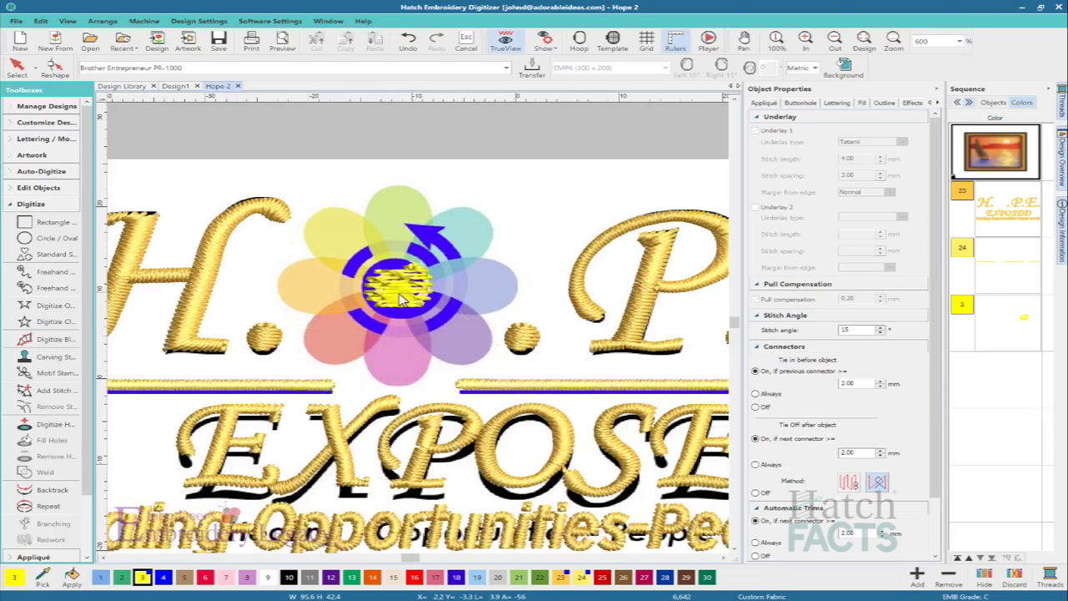
key(t)
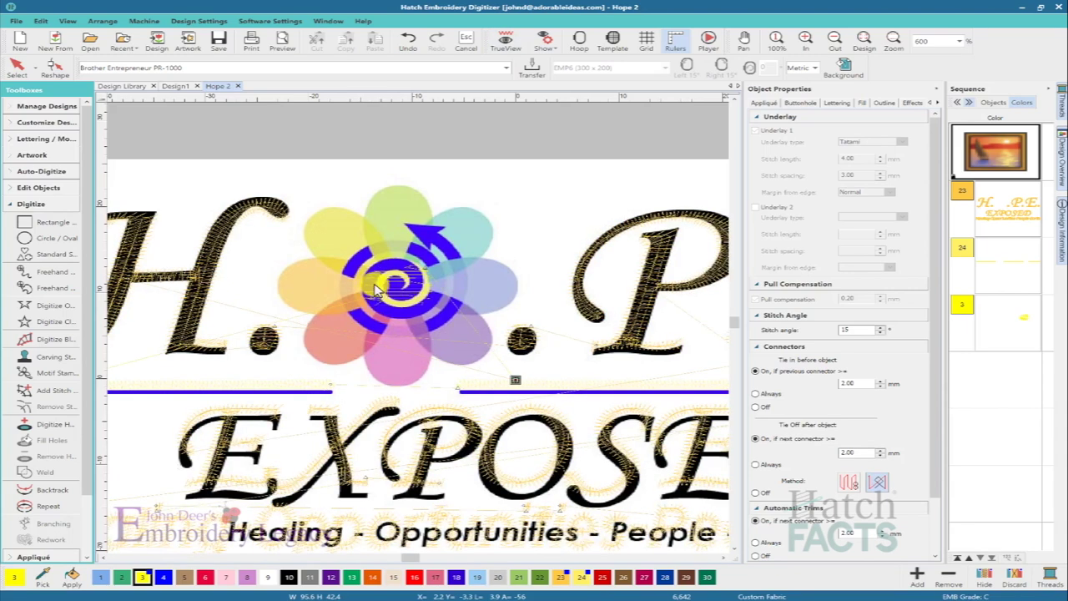
- Digitize the flower's yellow petal as a closed yellow fill shape, tracing its outline in to the center circle
click(30, 325)
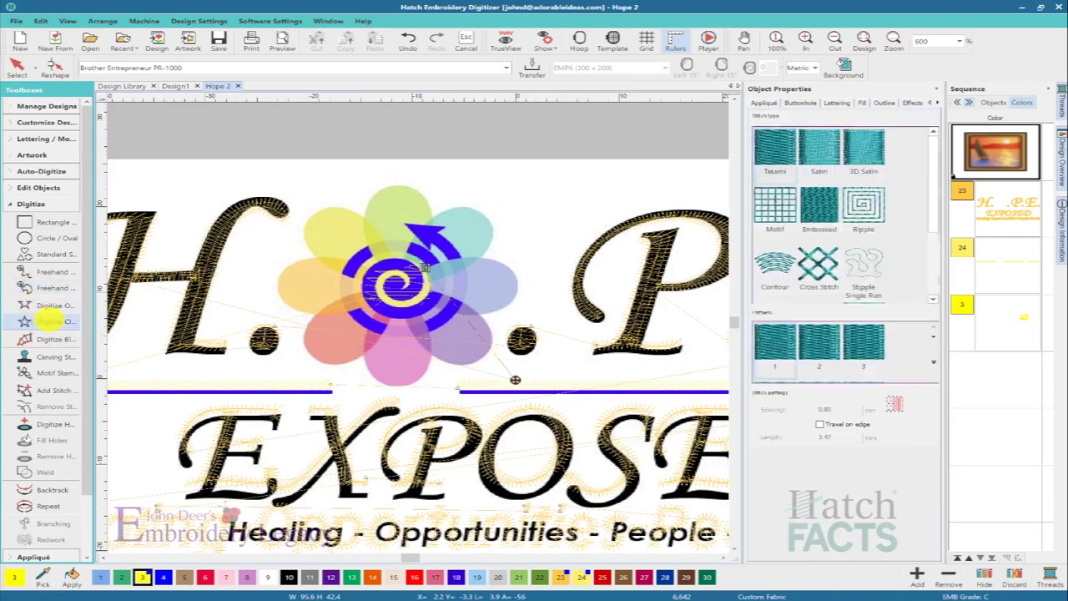
click(362, 285)
click(343, 278)
click(325, 270)
click(308, 255)
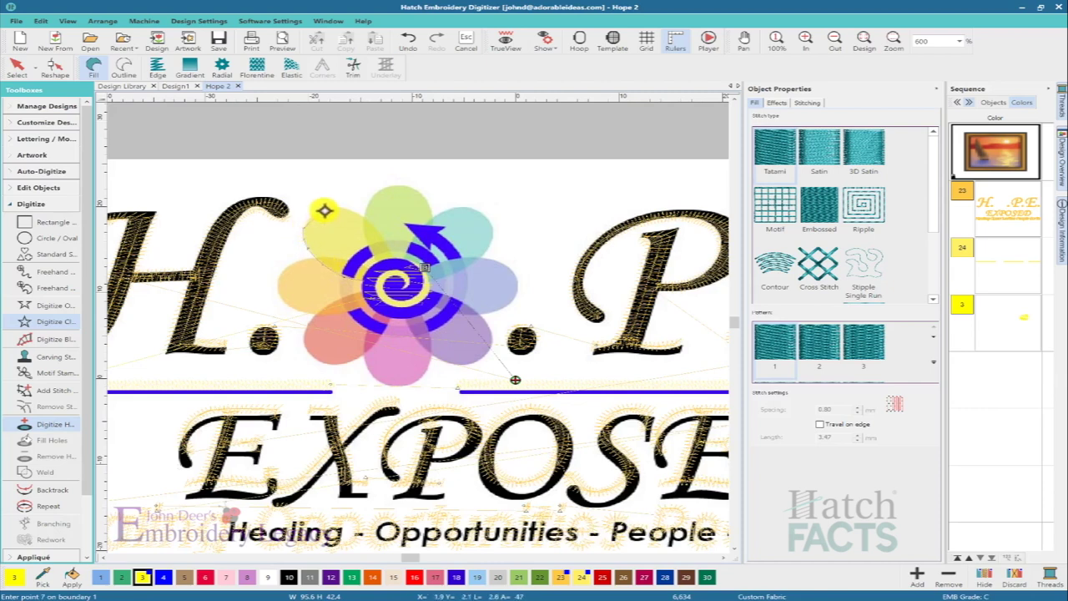
click(325, 209)
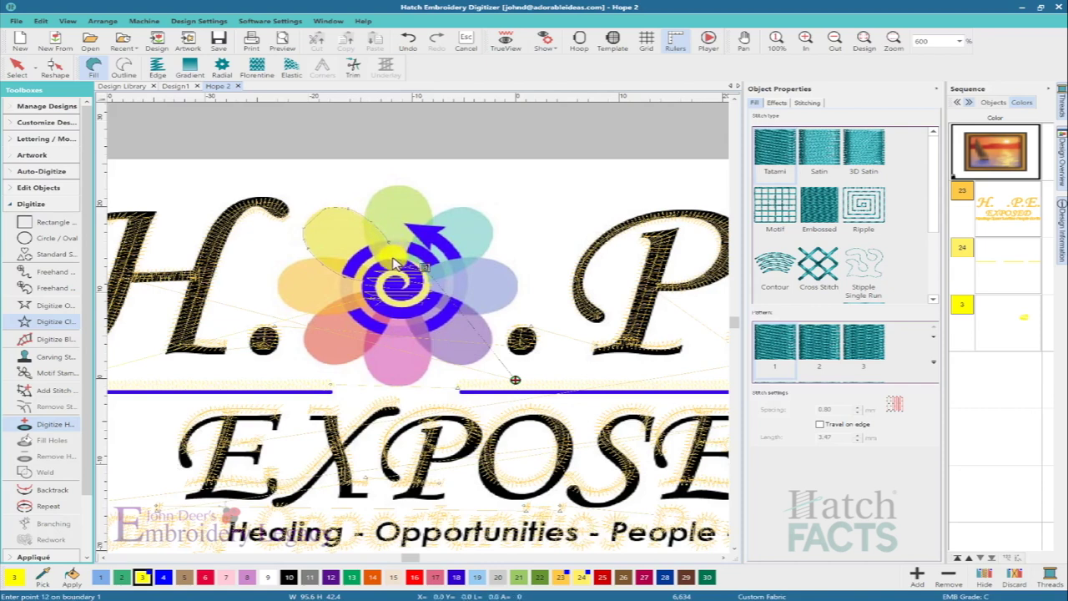
key(Return)
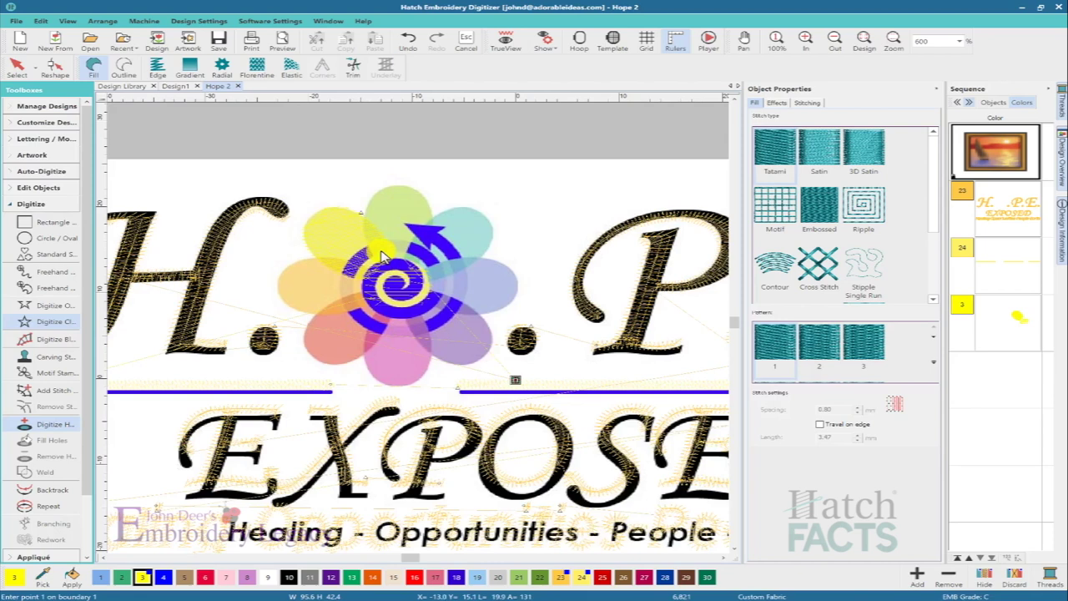
- Reshape the yellow petal's stitch angle line so its stitches run diagonally at 48°
key(h)
drag(415, 243, 394, 203)
drag(302, 280, 288, 240)
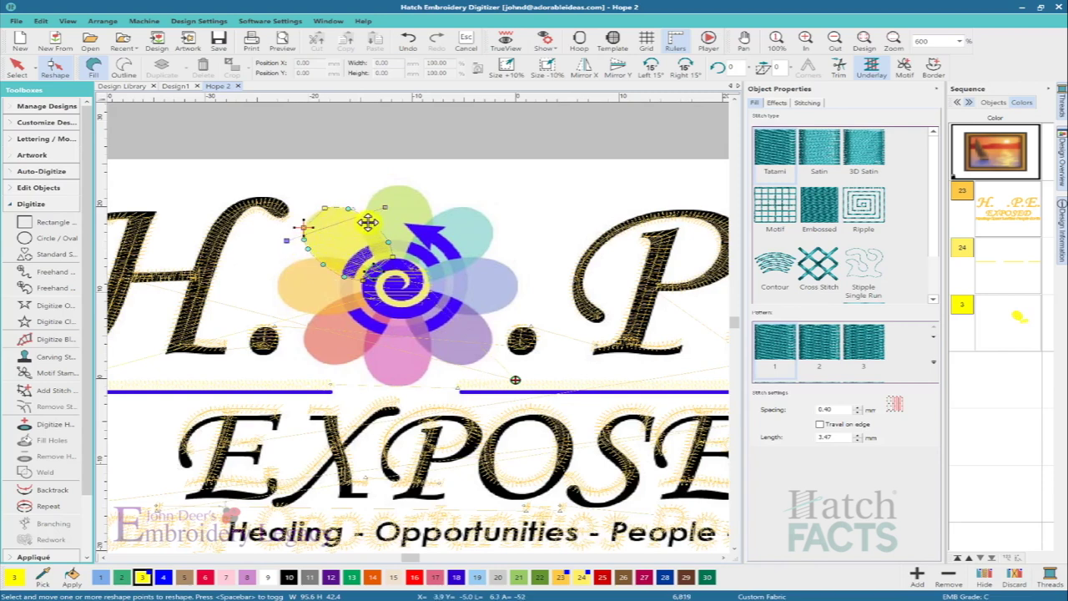
drag(390, 205, 364, 180)
drag(302, 227, 284, 250)
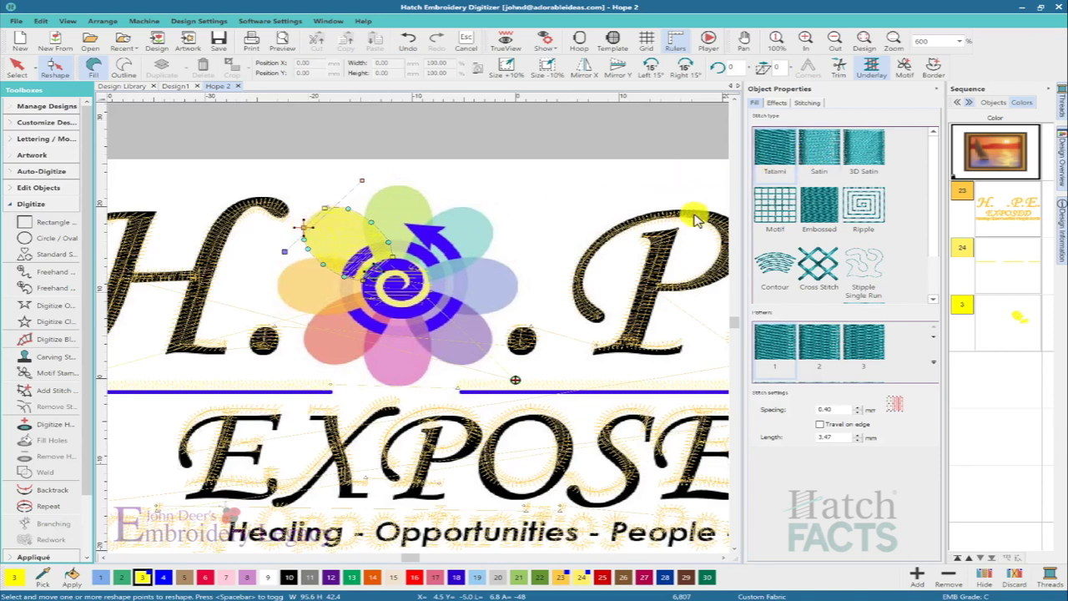
- Turn off Underlay 1 for the yellow petal and set its fill spacing to 0.80 mm
click(808, 103)
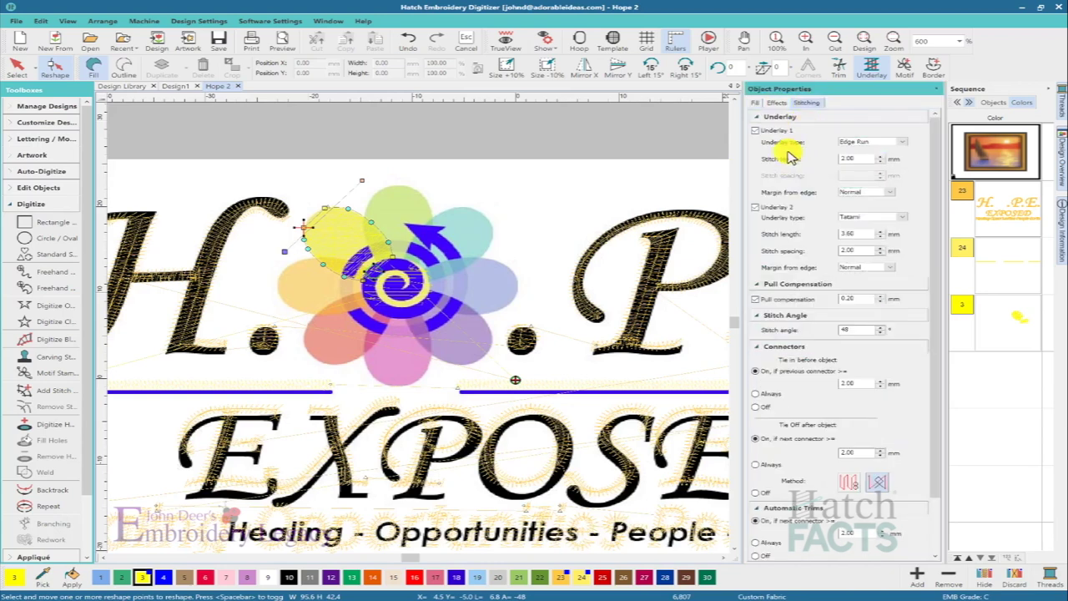
click(755, 131)
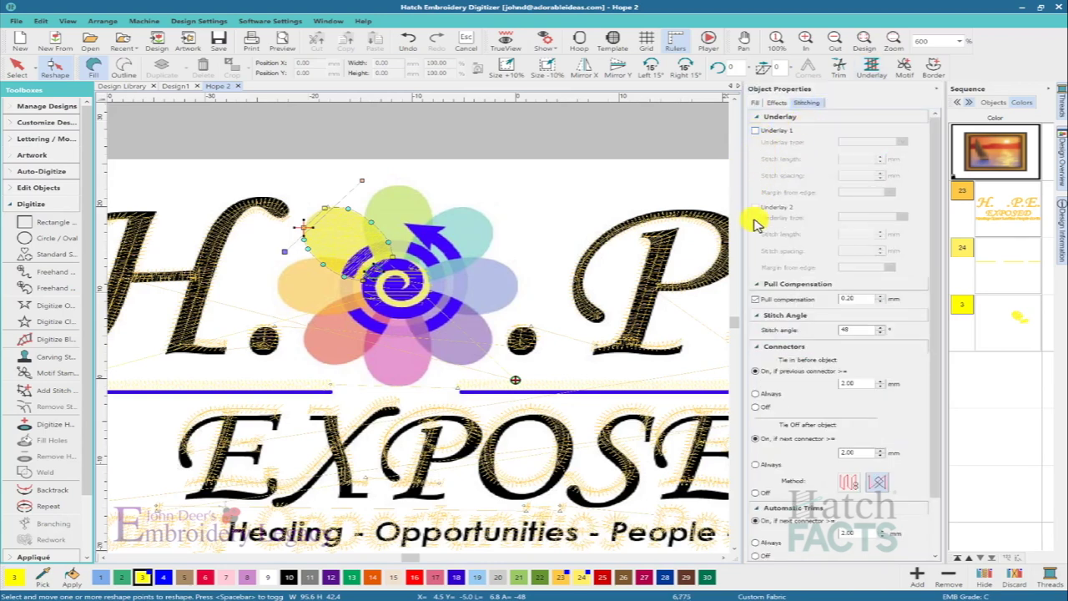
click(756, 102)
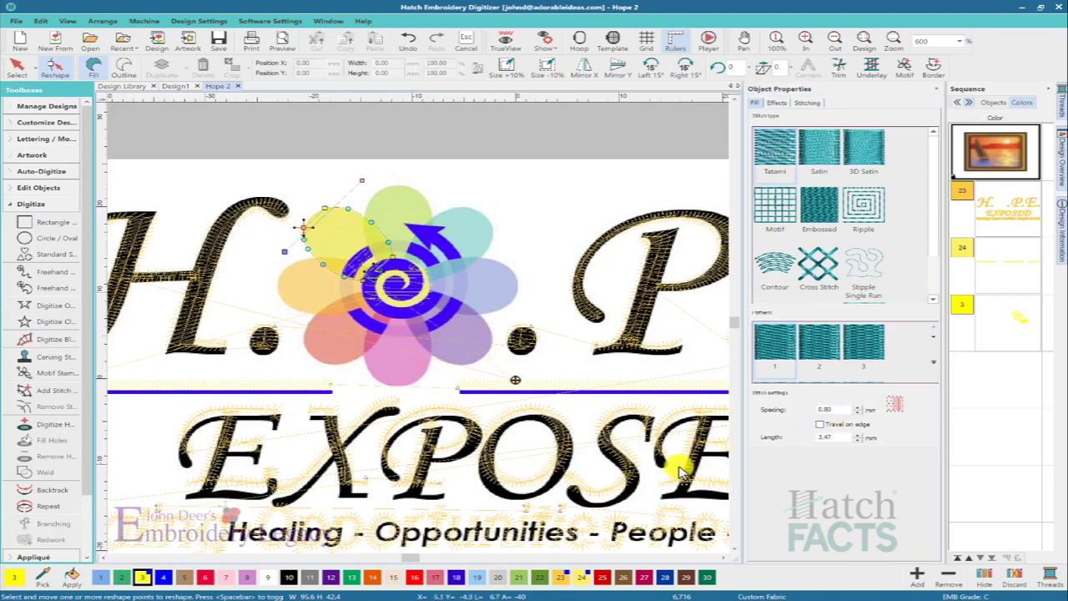
- Switch the yellow petal's tie-off method to the first option, deselect the petal and preview it in TrueView
click(777, 103)
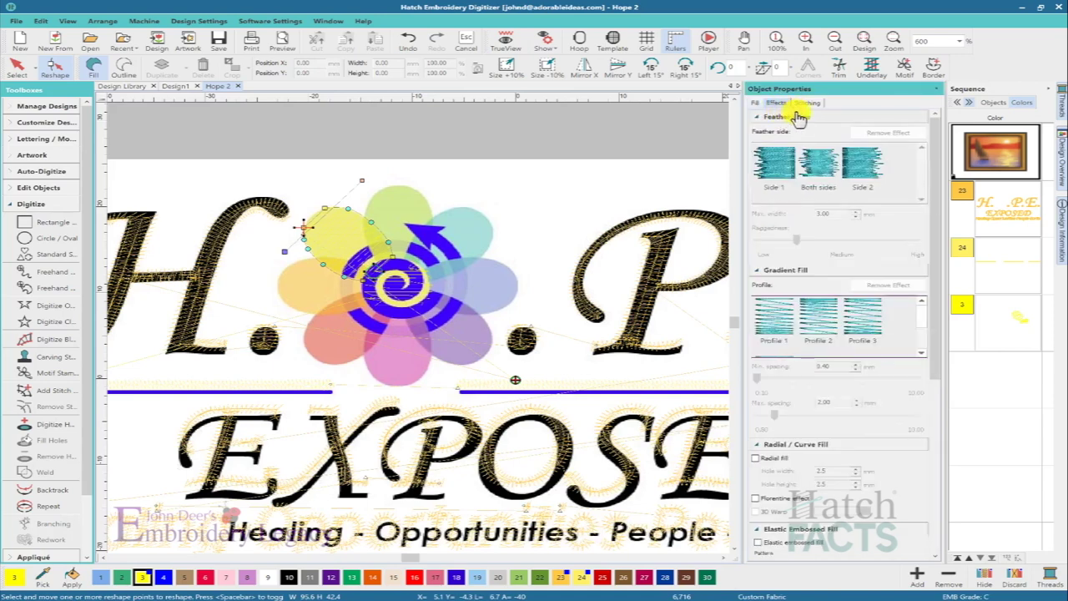
click(806, 103)
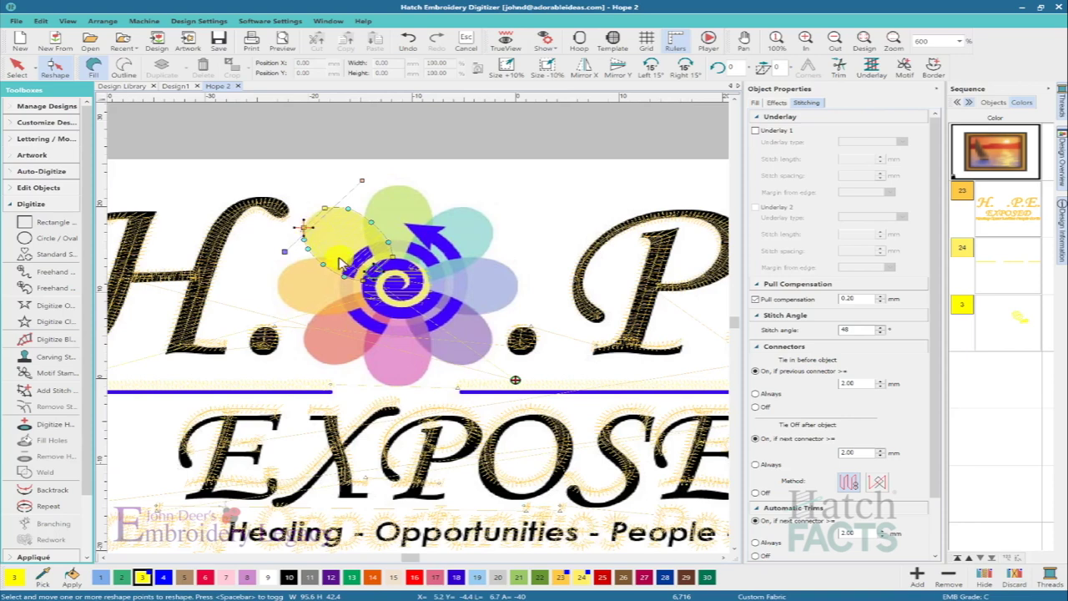
click(434, 324)
click(489, 349)
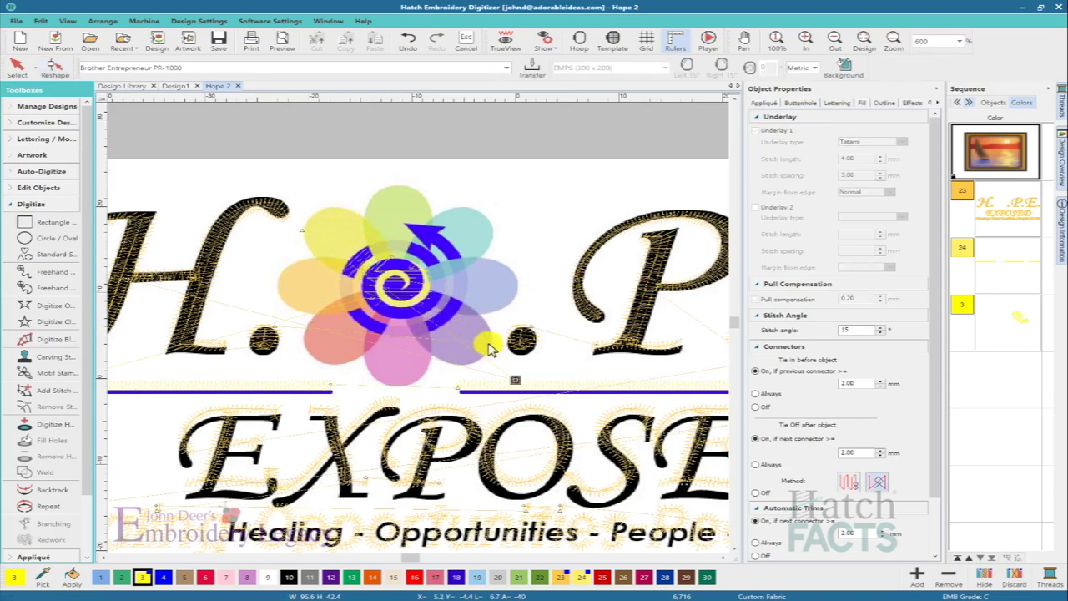
key(t)
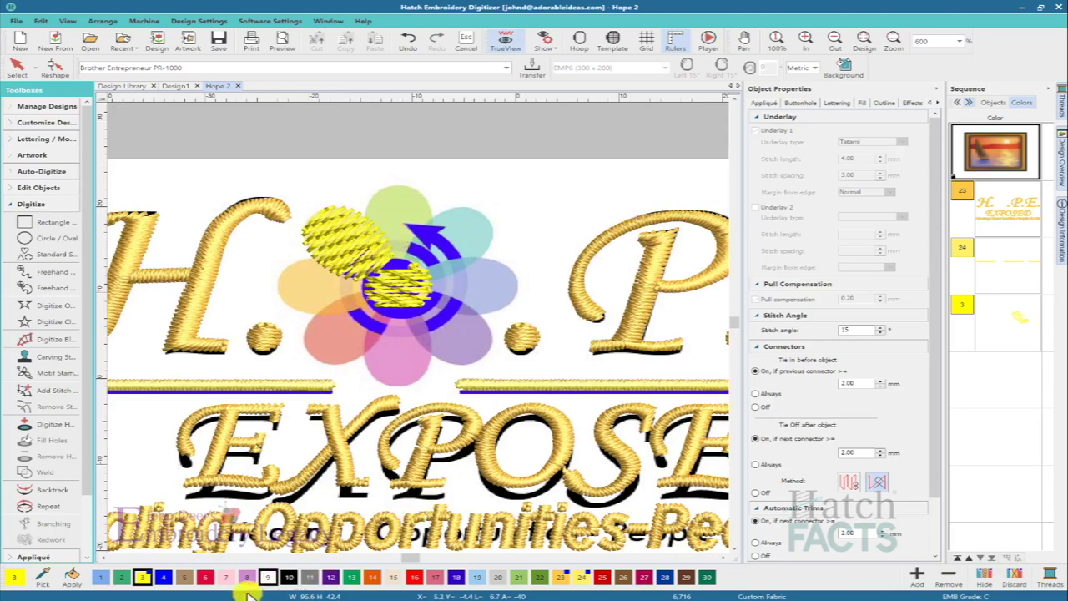
- Duplicate the yellow petal, move the copy over the green artwork petal above the center and rotate it upright to match
click(339, 242)
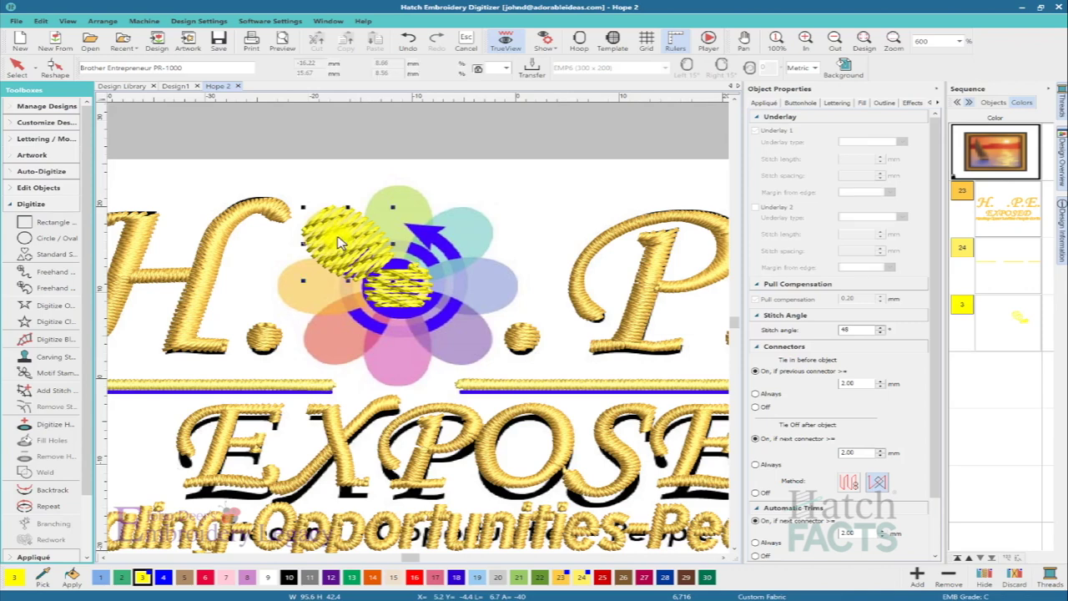
right_click(339, 242)
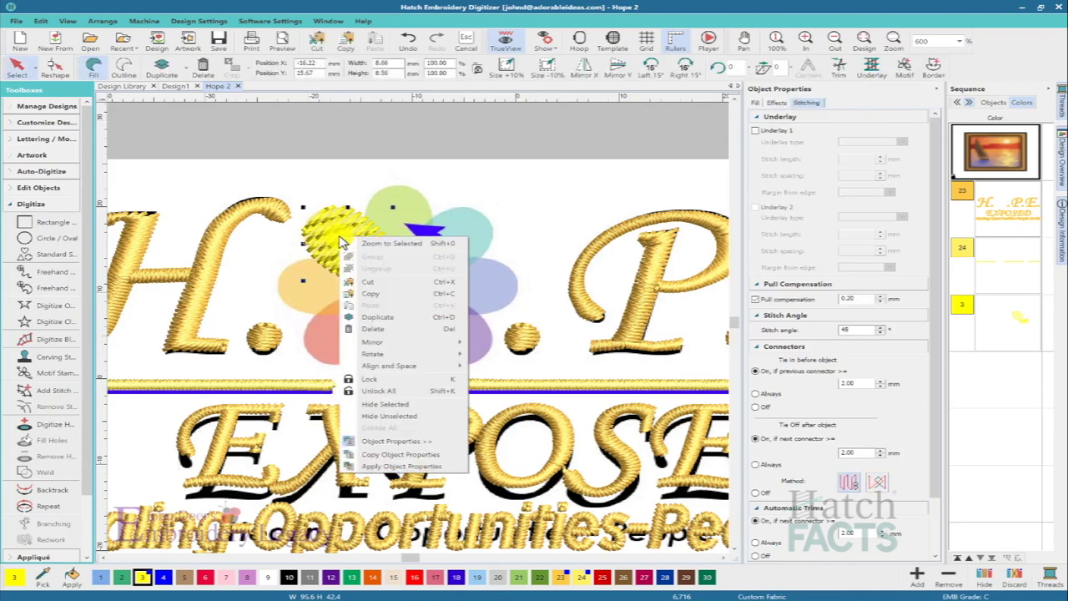
click(380, 321)
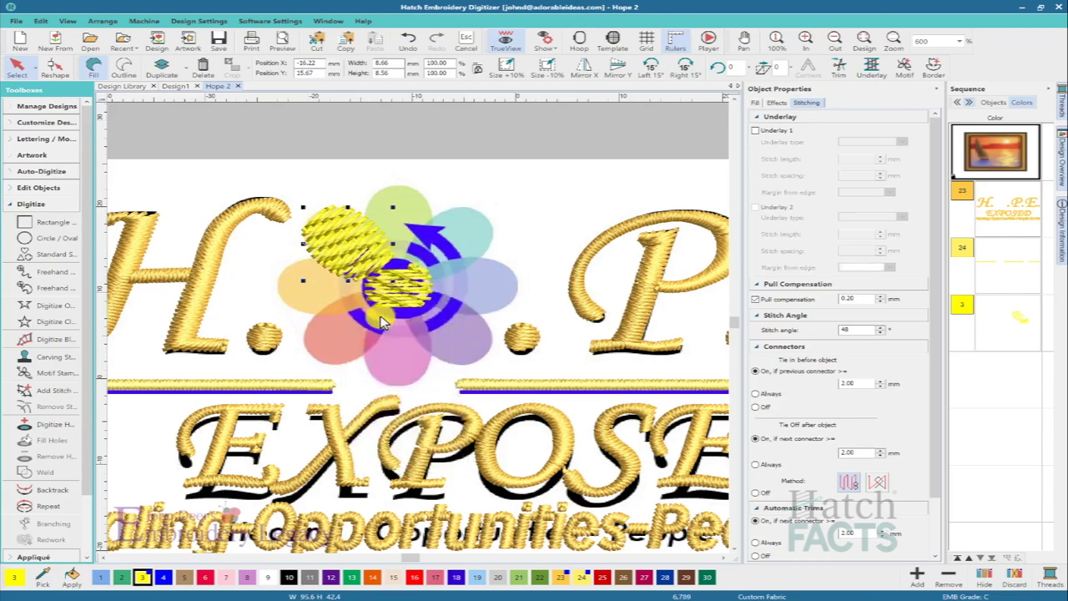
right_click(363, 256)
click(384, 346)
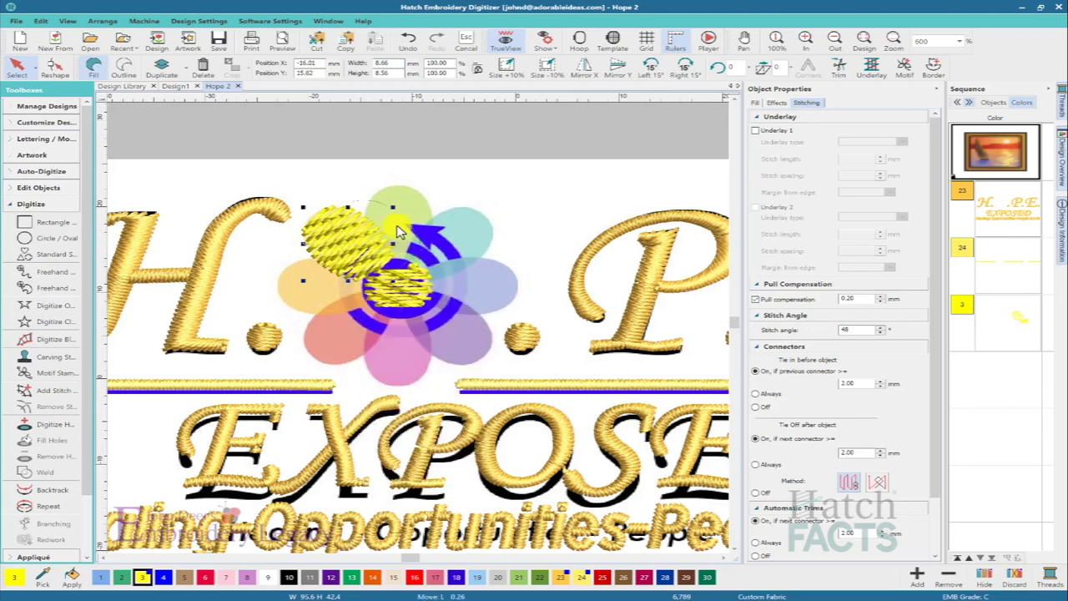
drag(417, 221, 432, 221)
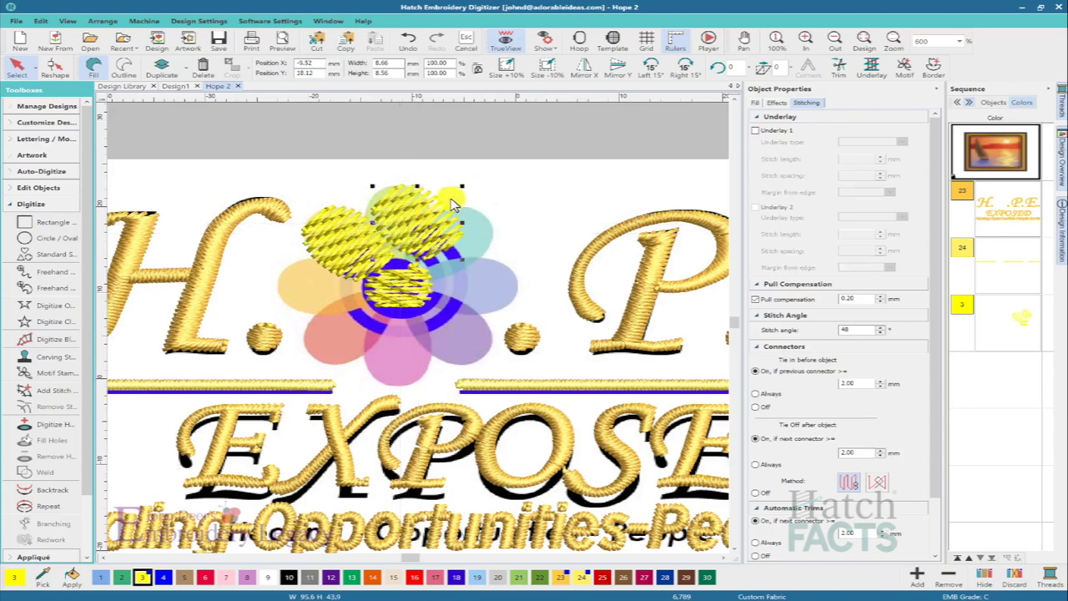
click(458, 194)
drag(462, 186, 403, 229)
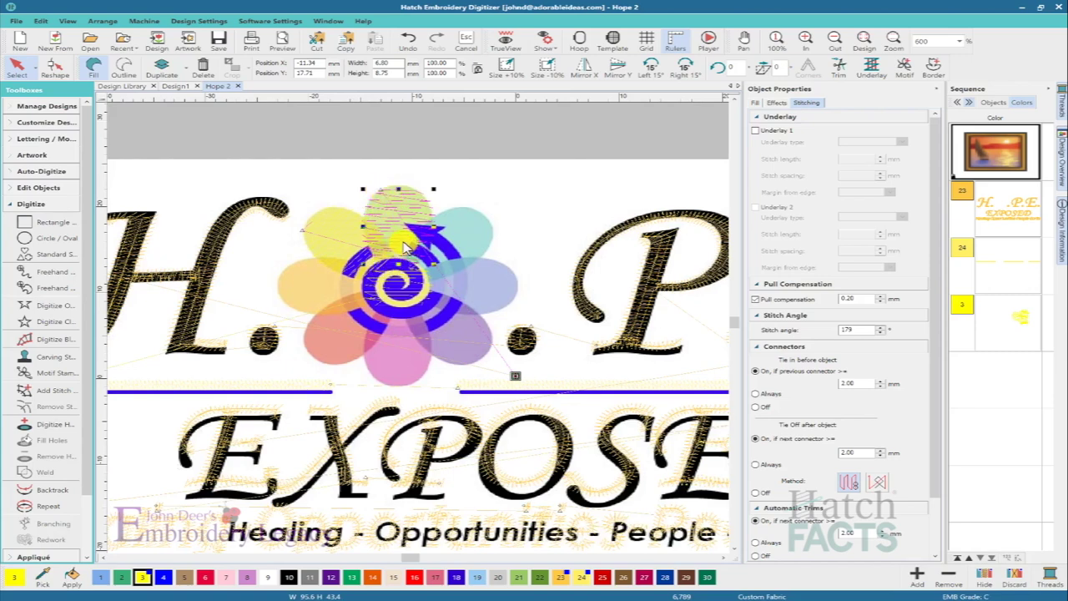
- Open the upright petal copy for reshaping and recolor it with green thread 2
key(h)
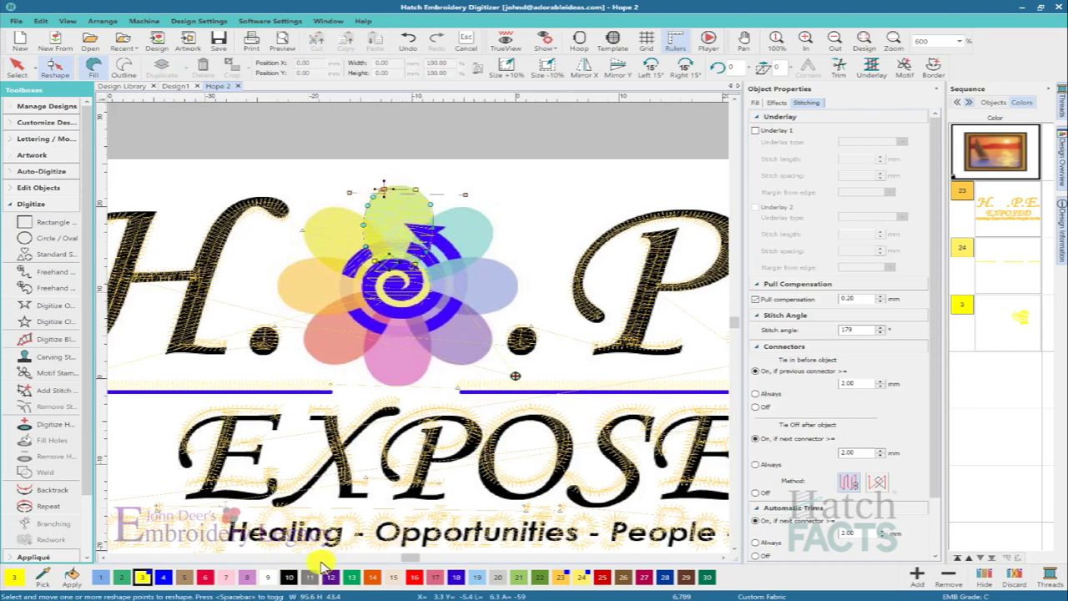
click(122, 576)
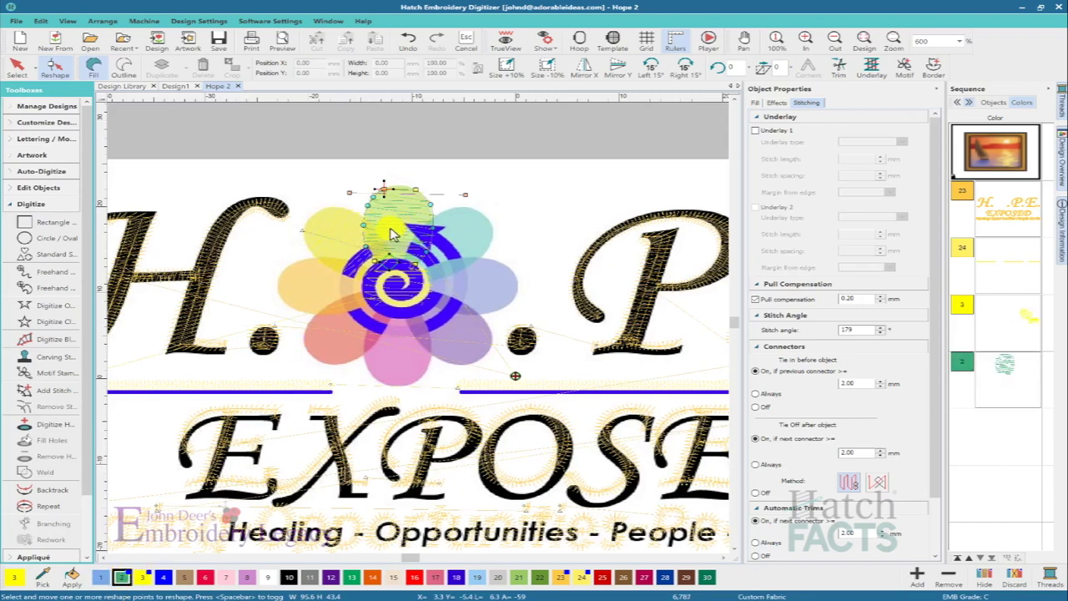
key(Escape)
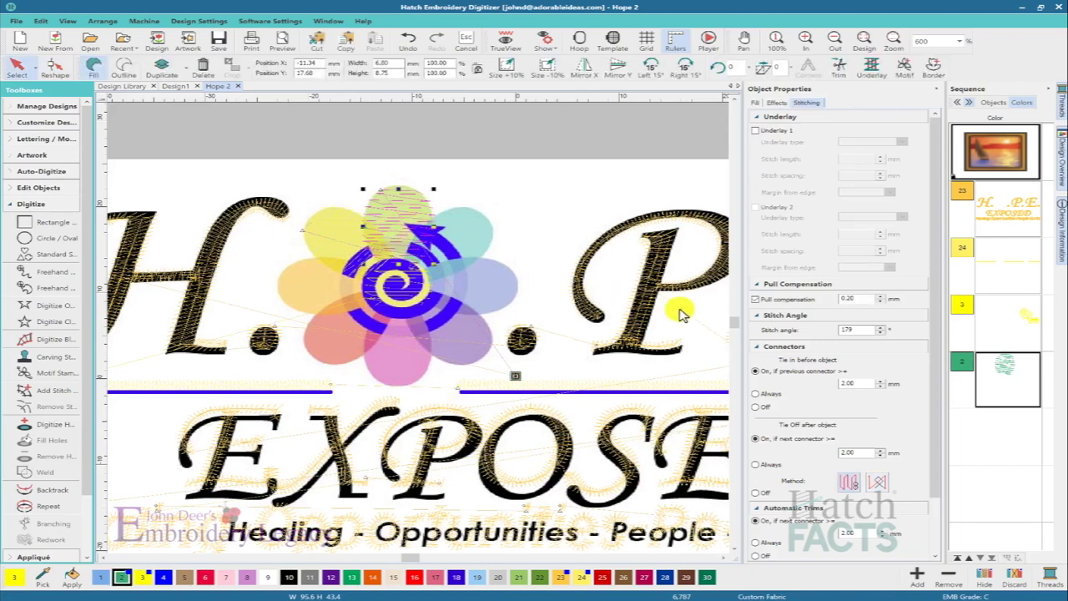
- Enable Travel on edge for the fills of the green petal and the yellow petal
click(754, 102)
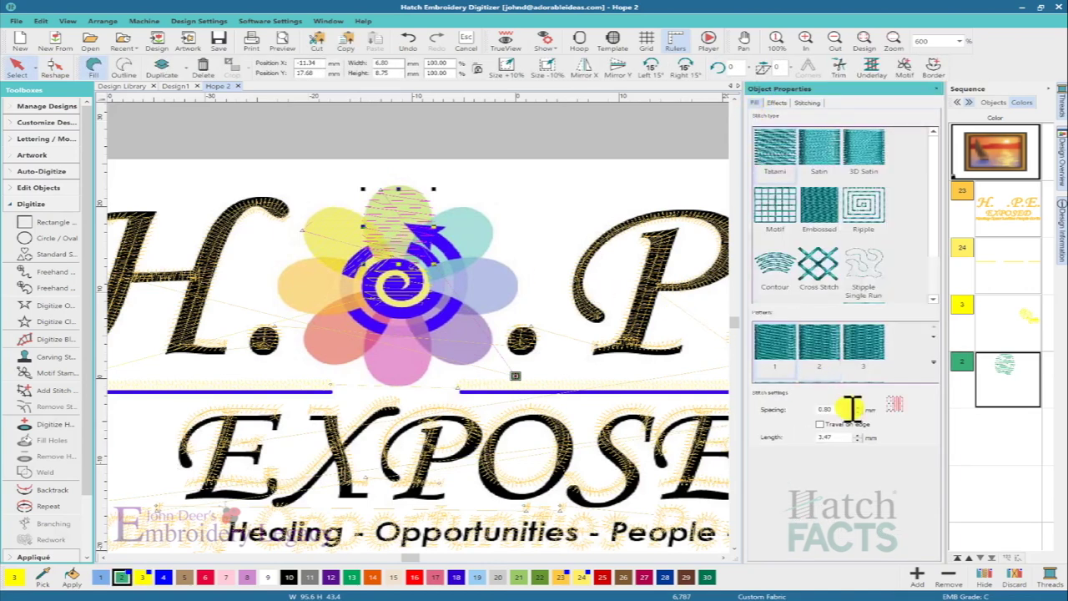
click(820, 425)
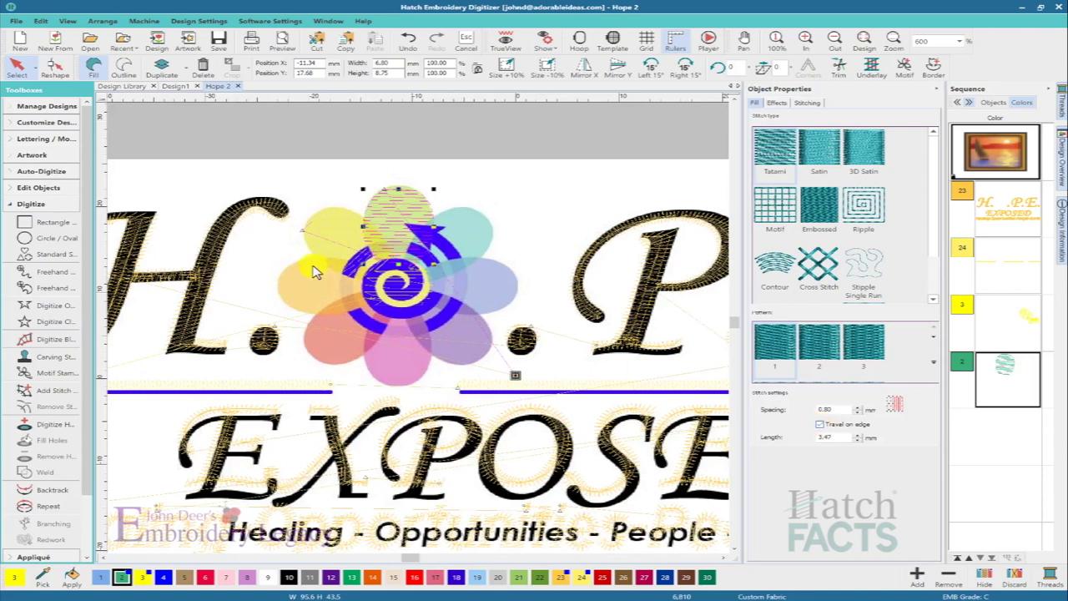
click(353, 224)
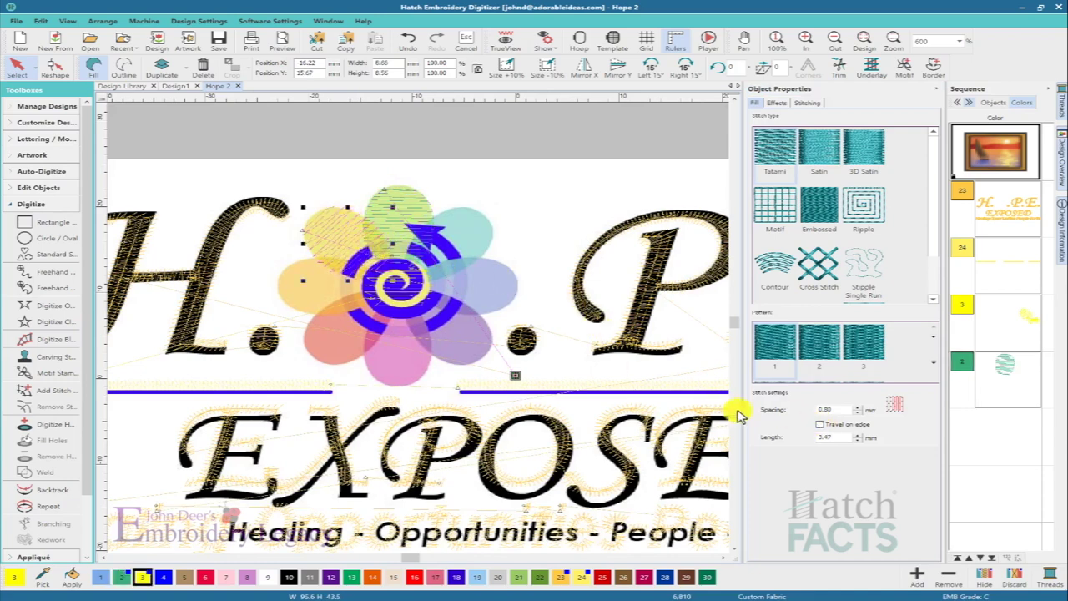
click(820, 425)
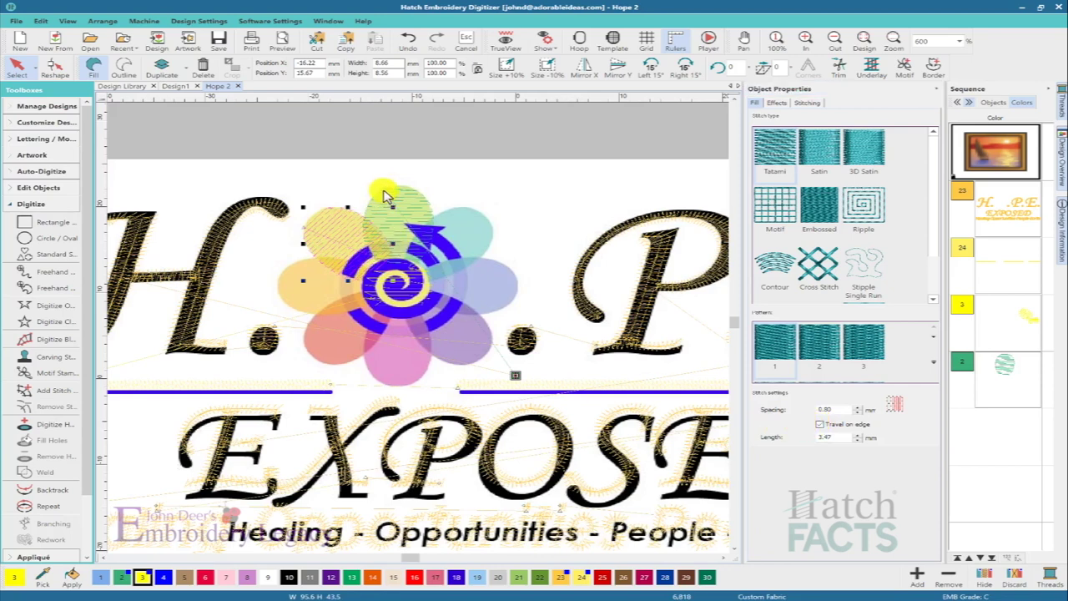
- Duplicate the green petal, move the copy over the teal artwork petal and rotate it diagonally
click(417, 215)
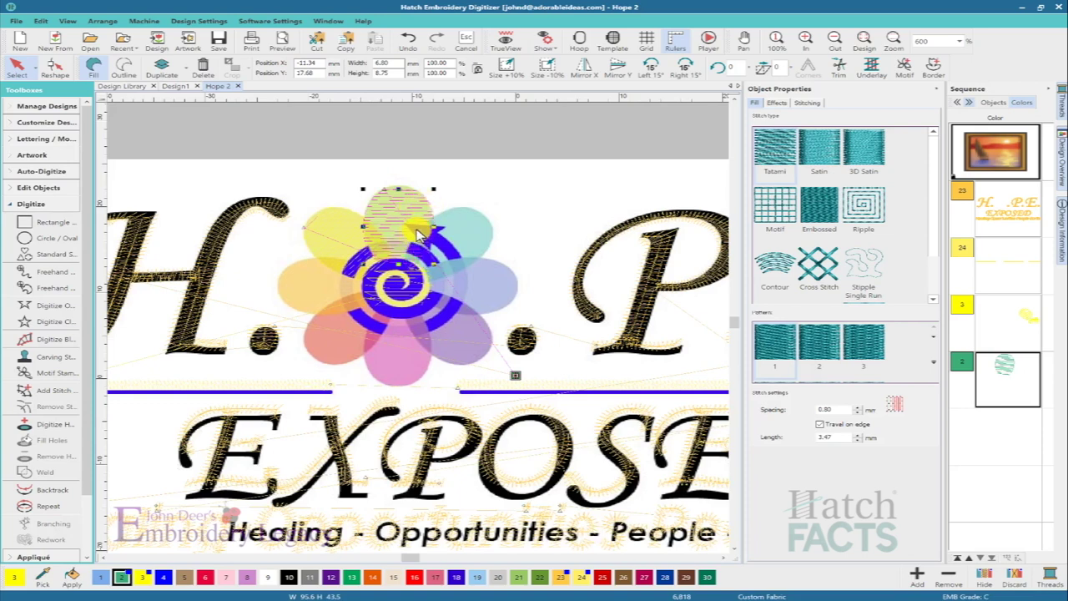
right_click(412, 218)
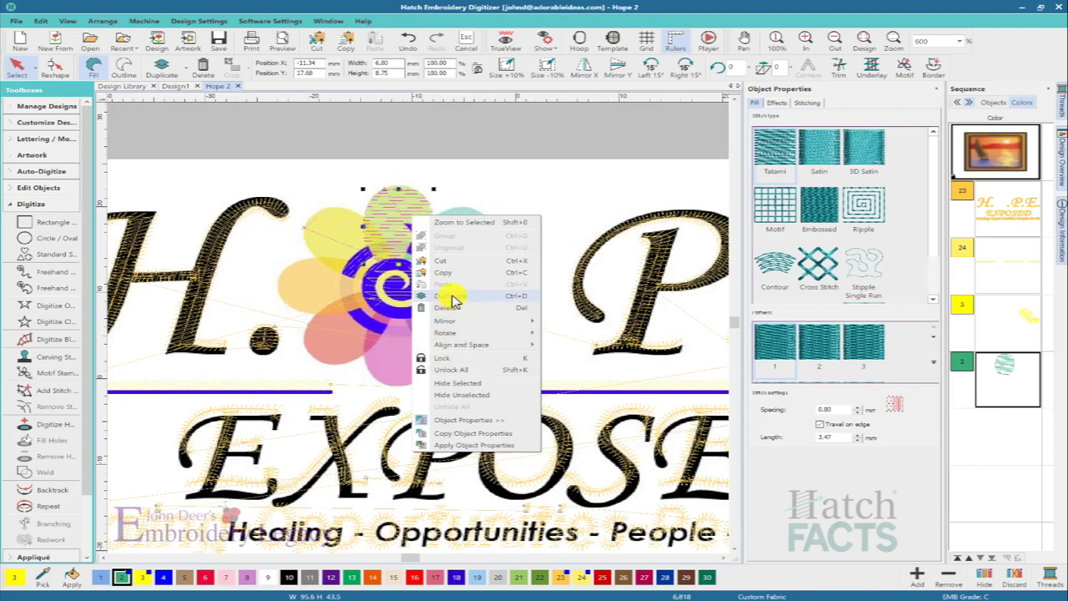
click(548, 152)
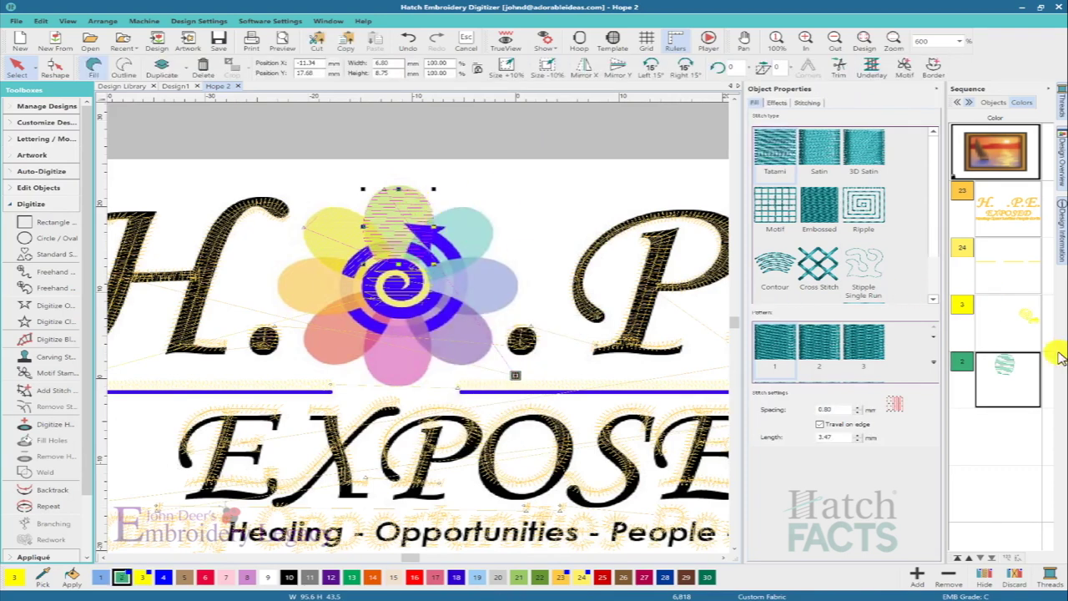
right_click(405, 209)
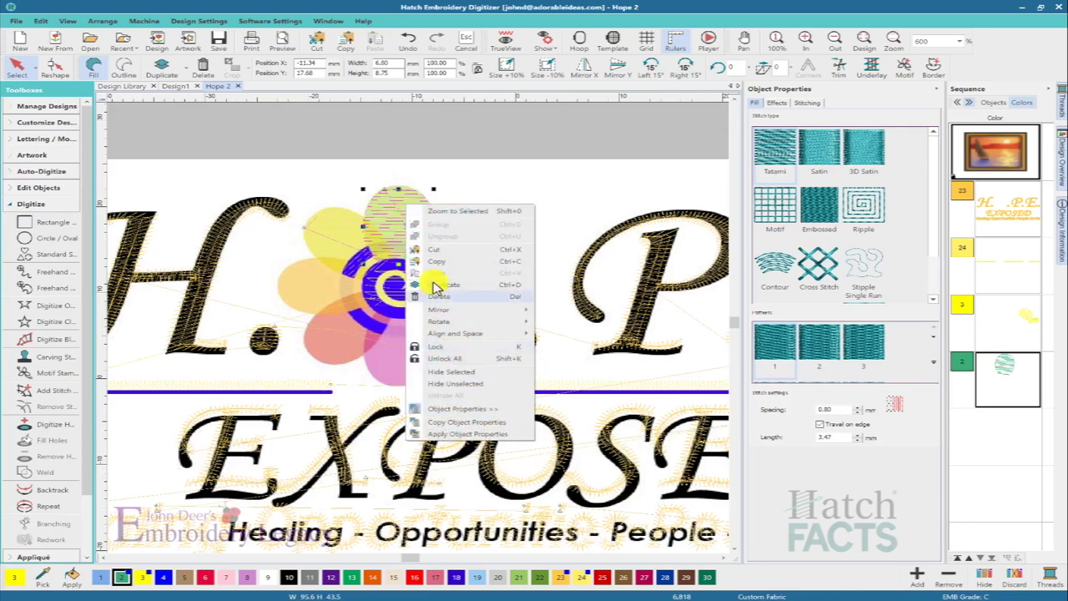
click(409, 225)
drag(409, 221, 505, 239)
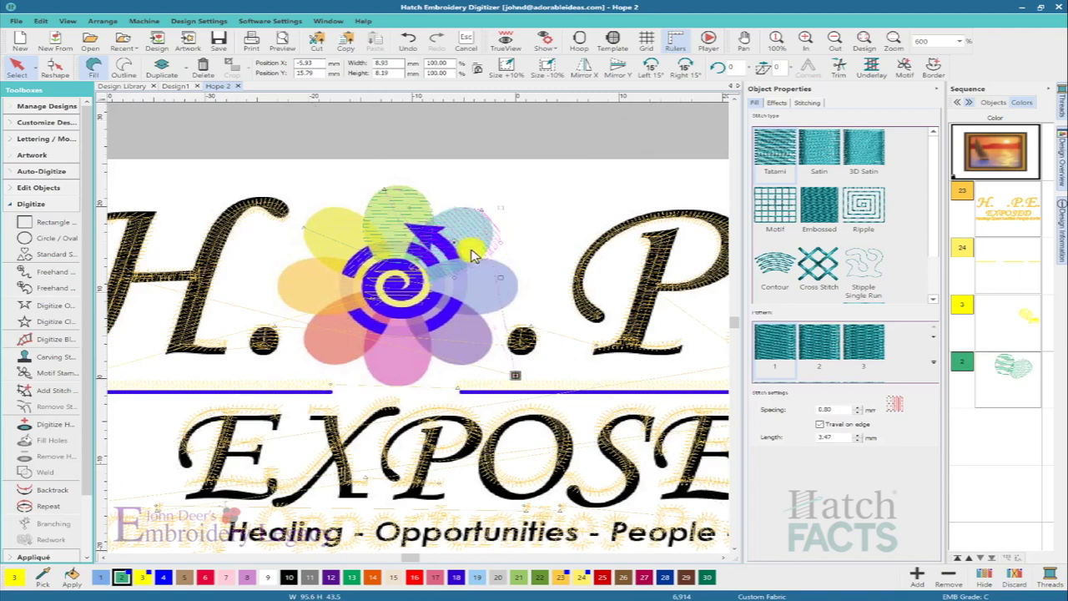
- Fine-tune the position and rotation of the copied petal to match the teal artwork petal
click(464, 255)
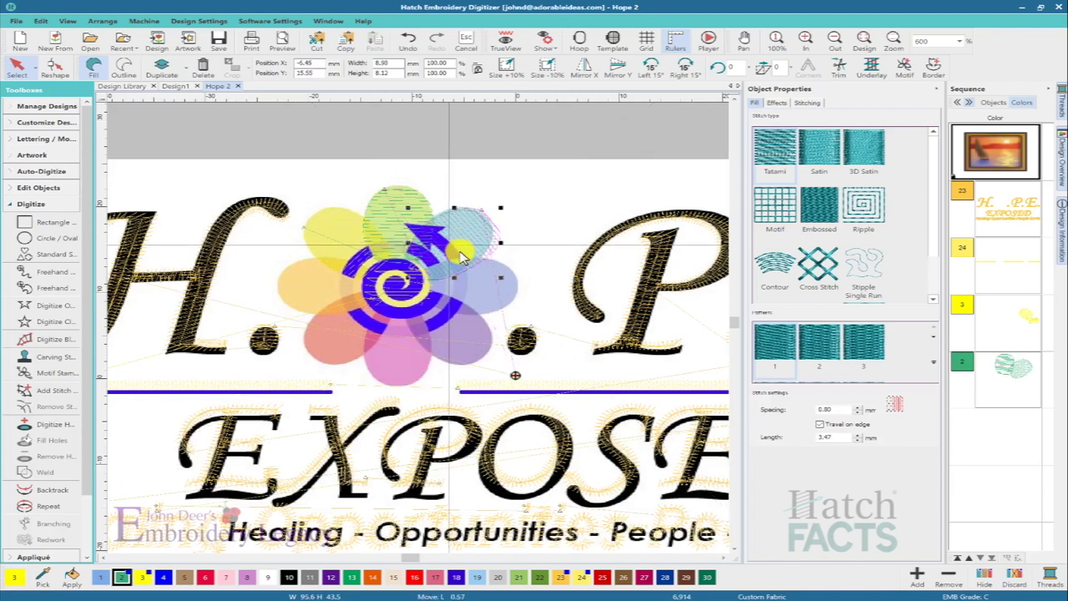
drag(495, 210, 456, 249)
drag(457, 249, 456, 250)
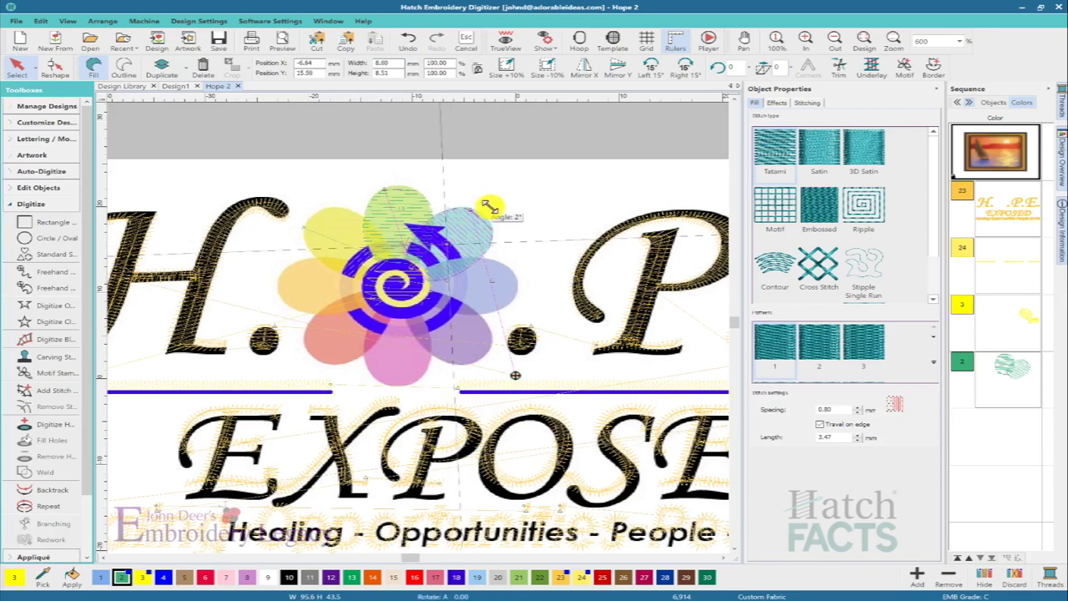
click(459, 242)
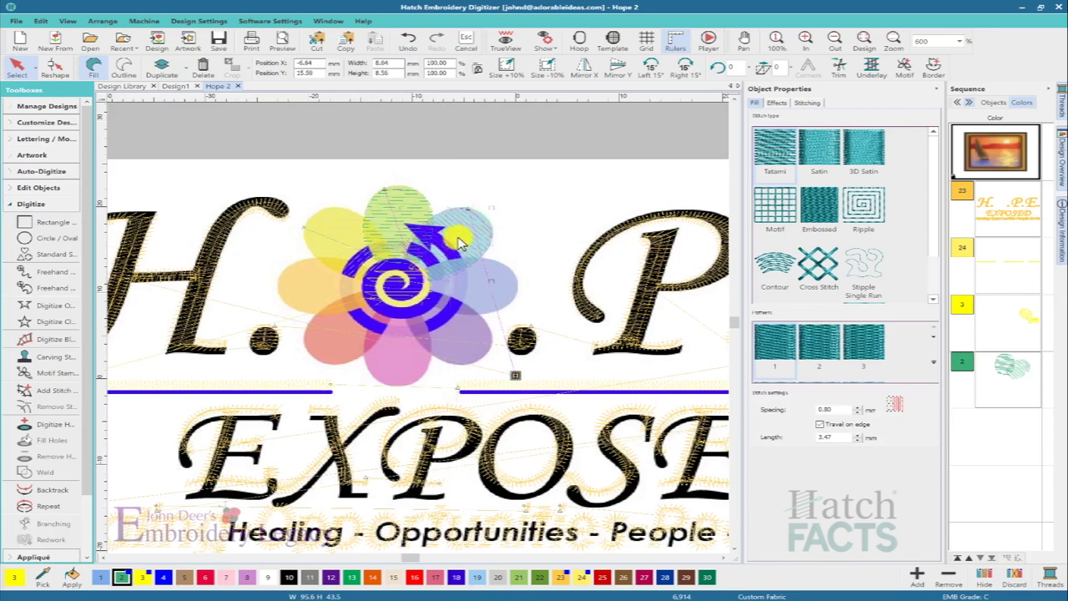
drag(459, 242, 460, 242)
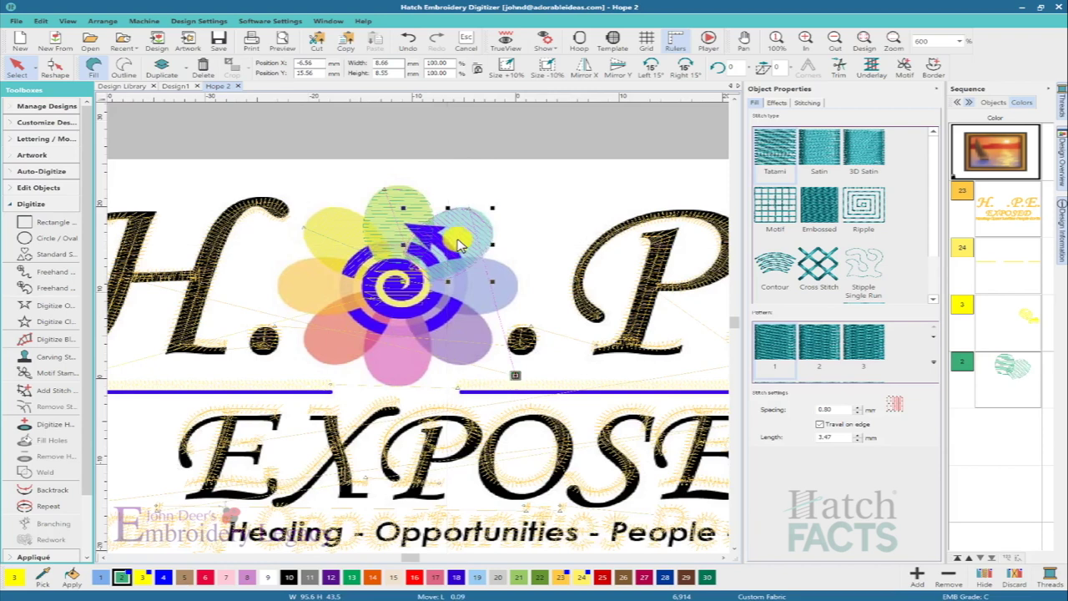
- Recolor the petal over the teal artwork with blue thread 1, deselect it and check the petals in TrueView
click(106, 580)
click(535, 217)
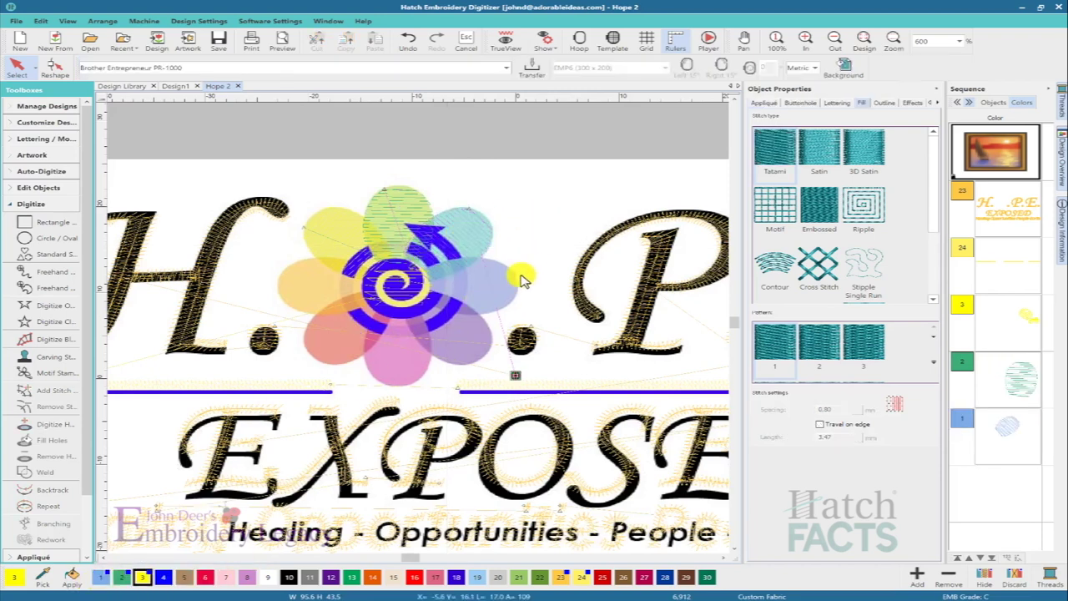
key(t)
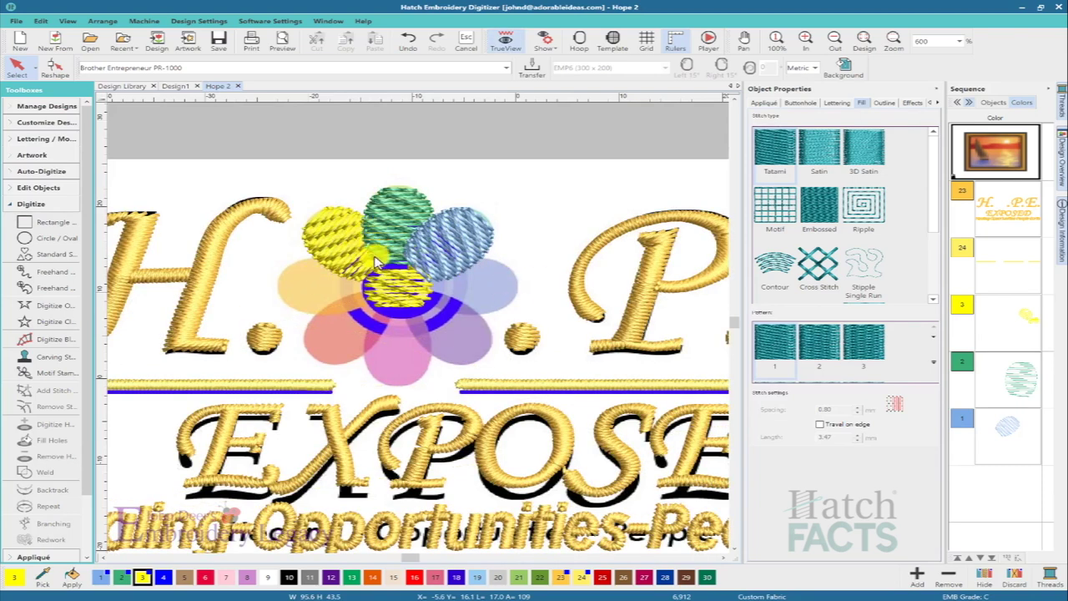
key(t)
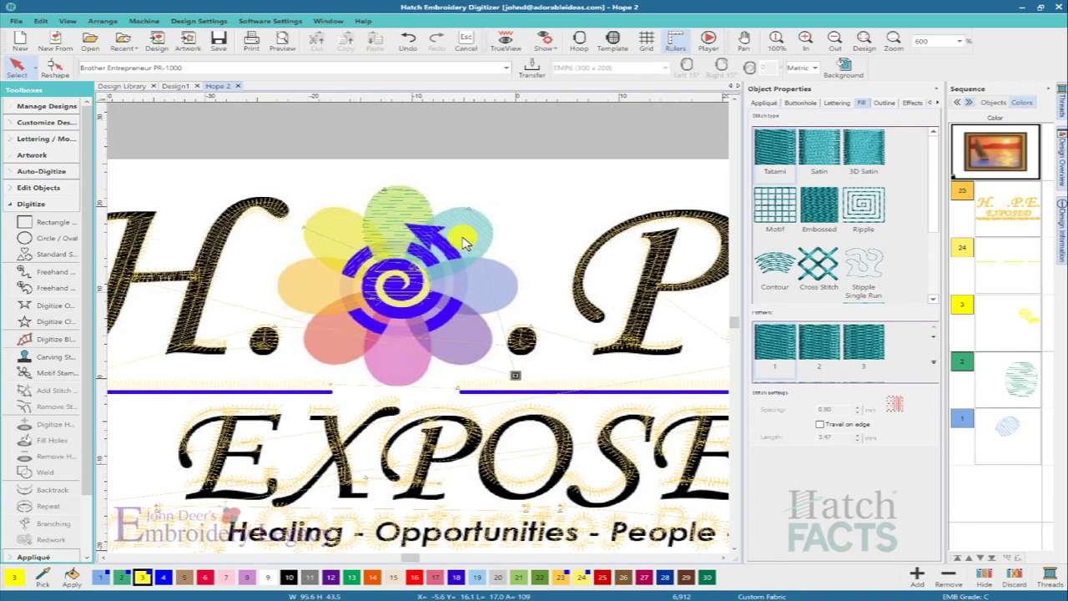
- Duplicate the blue petal, move the copy over the periwinkle artwork petal and rotate it to lie horizontally
right_click(465, 242)
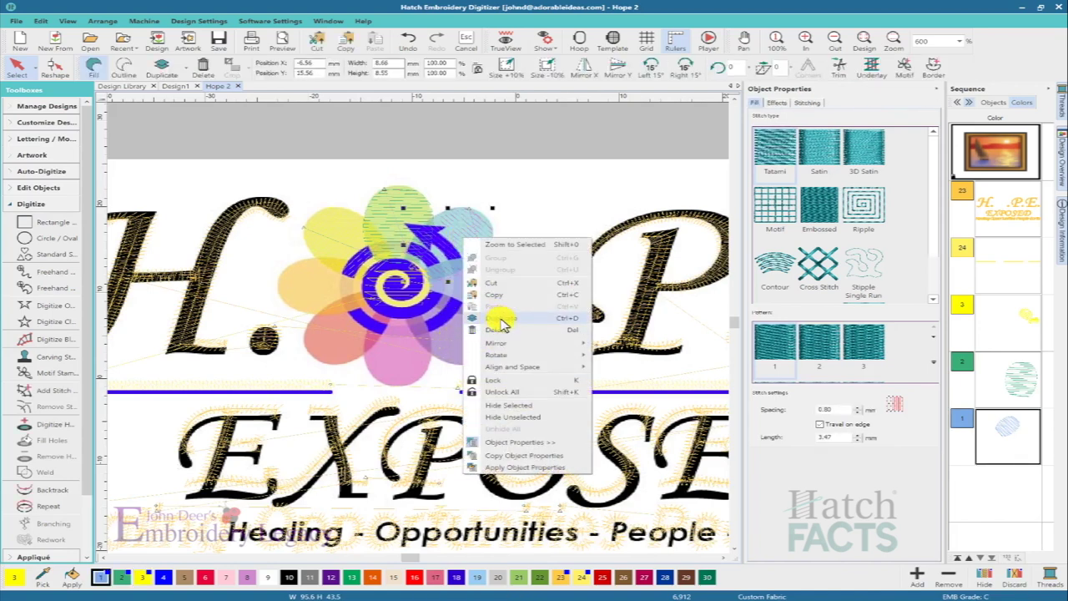
click(499, 321)
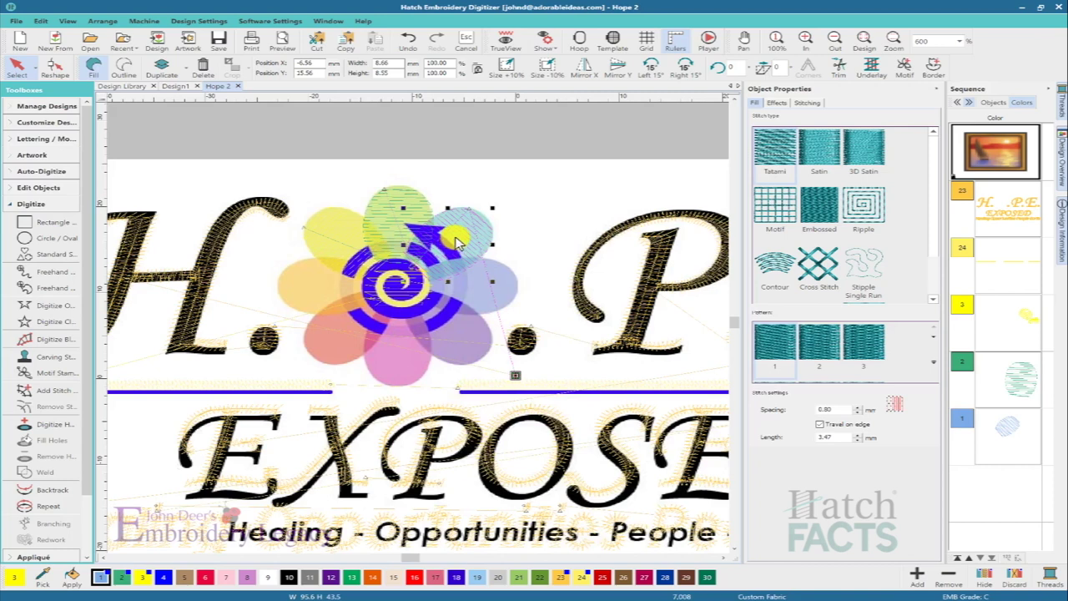
drag(459, 242, 485, 302)
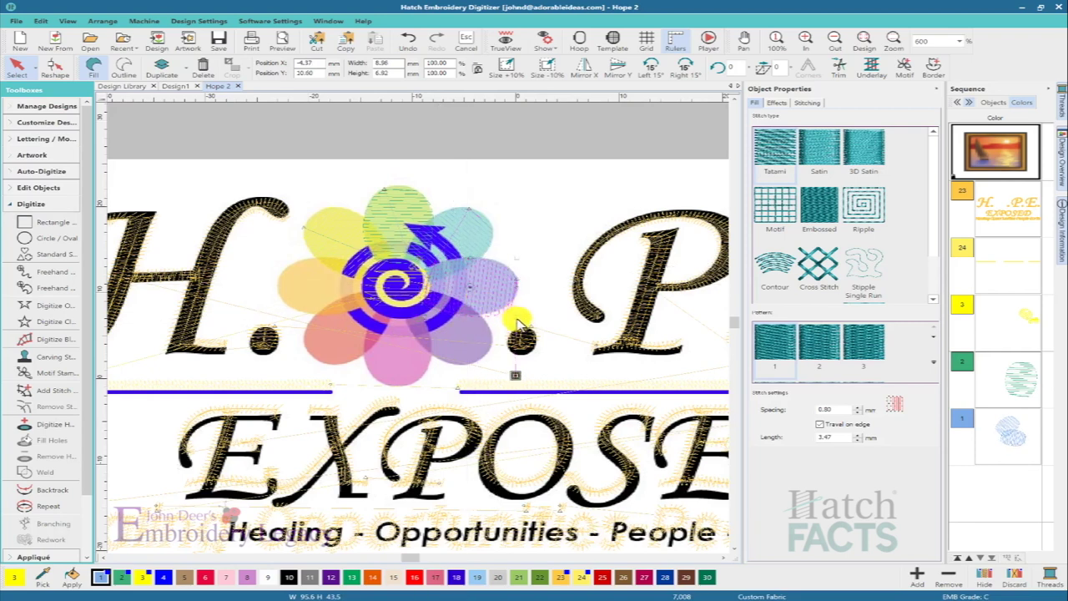
mouse_move(517, 316)
mouse_down()
mouse_move(476, 291)
mouse_move(490, 301)
mouse_up()
- Reshape the inner ends of the horizontal petal and the diagonal blue petal beside it around the center circle
key(h)
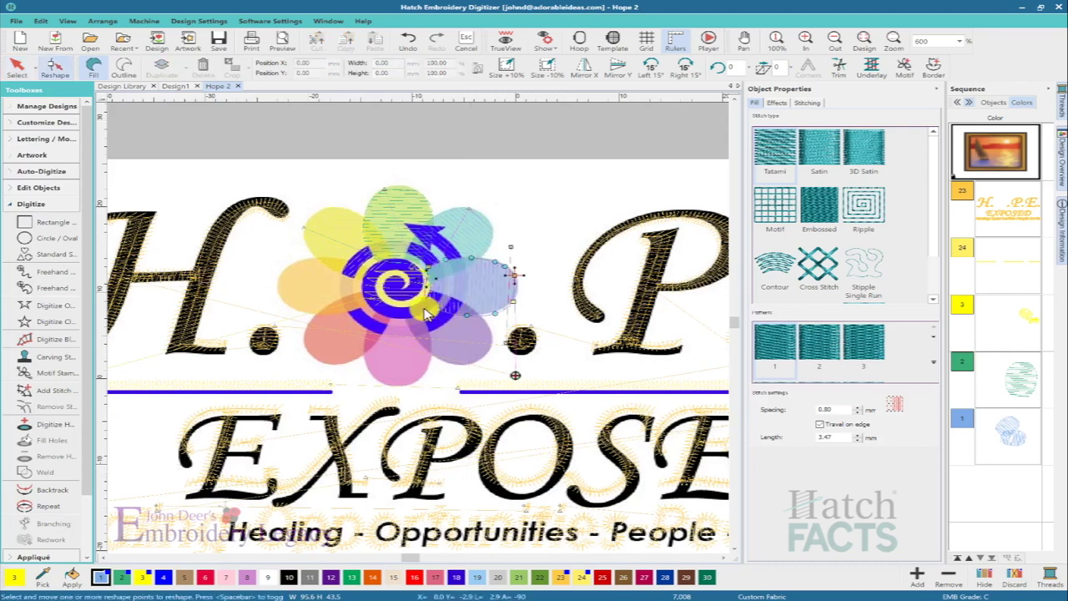
drag(430, 299, 426, 267)
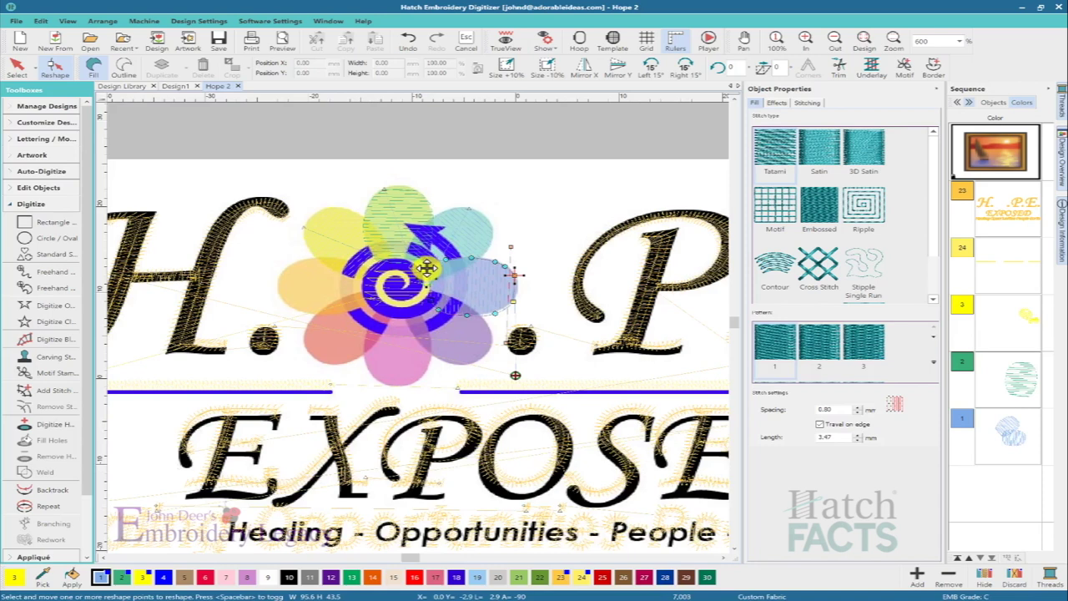
click(444, 219)
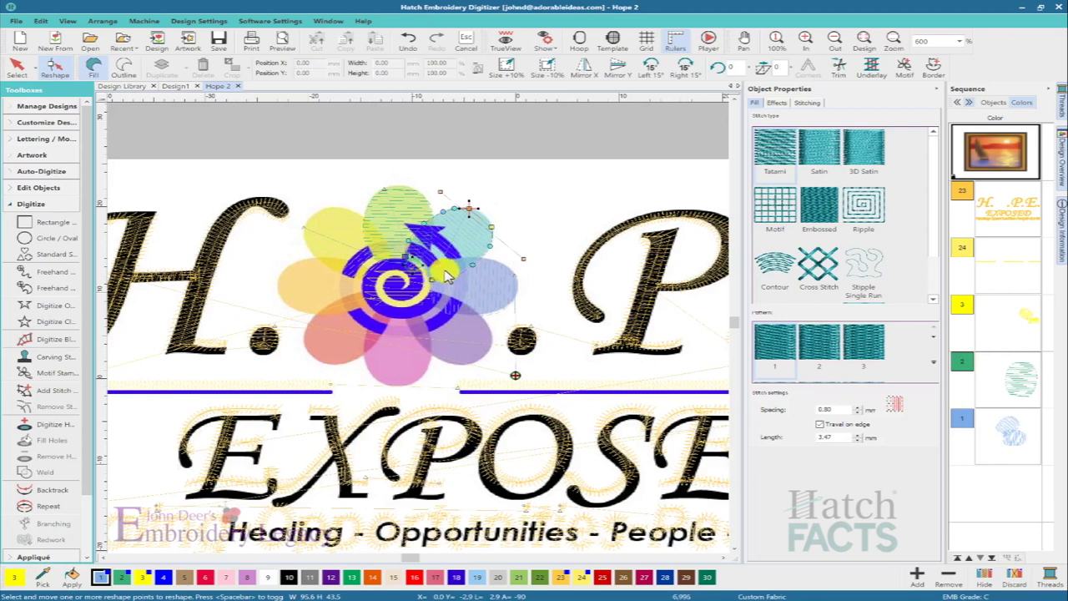
key(Escape)
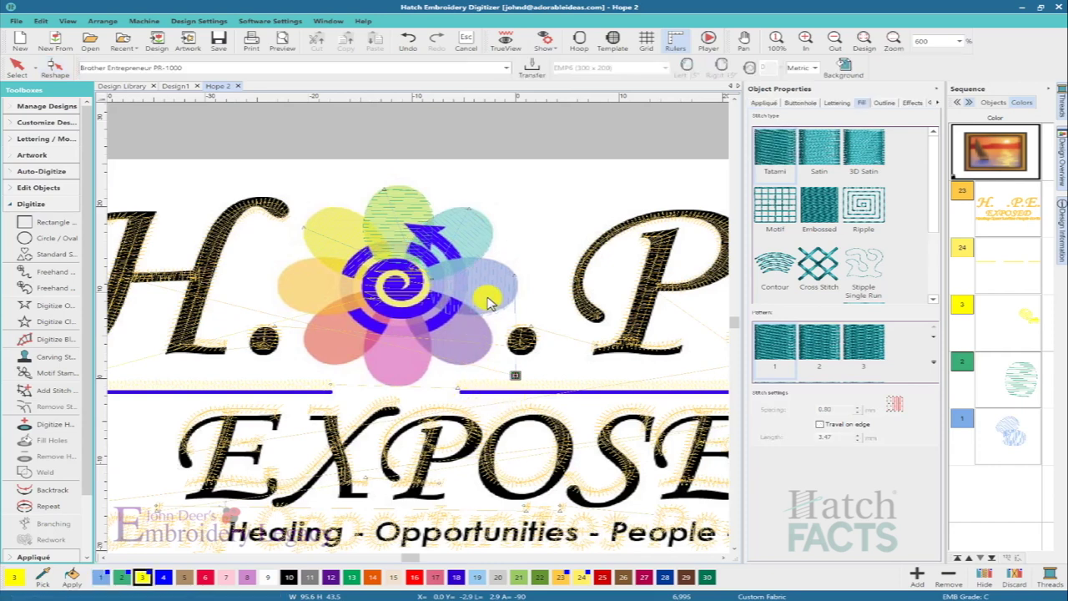
- Recolor the horizontal petal over the periwinkle artwork with Lavender thread and deselect it
click(489, 302)
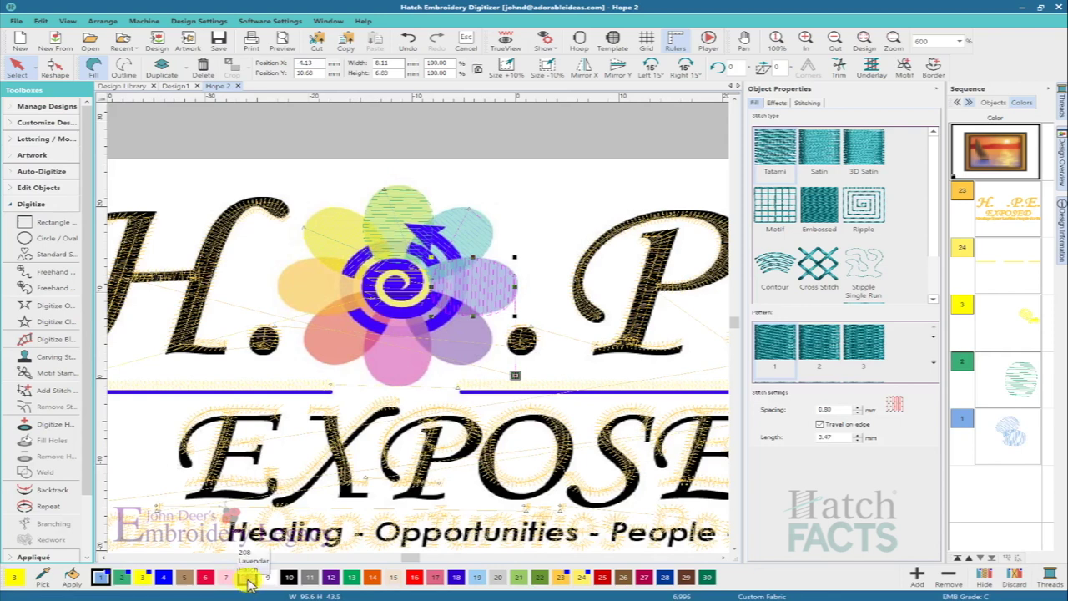
click(248, 580)
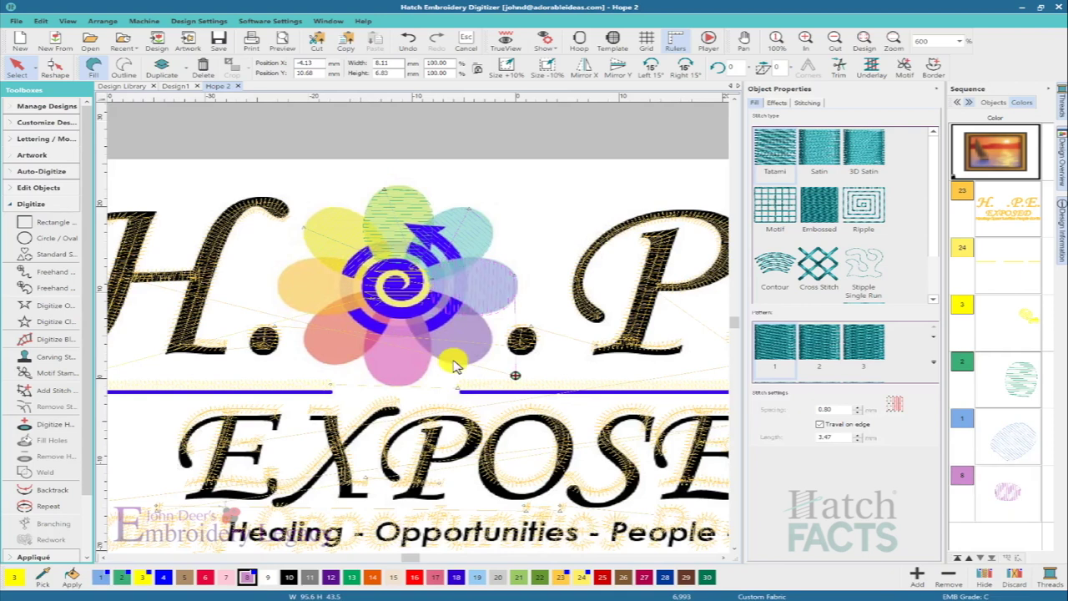
key(Escape)
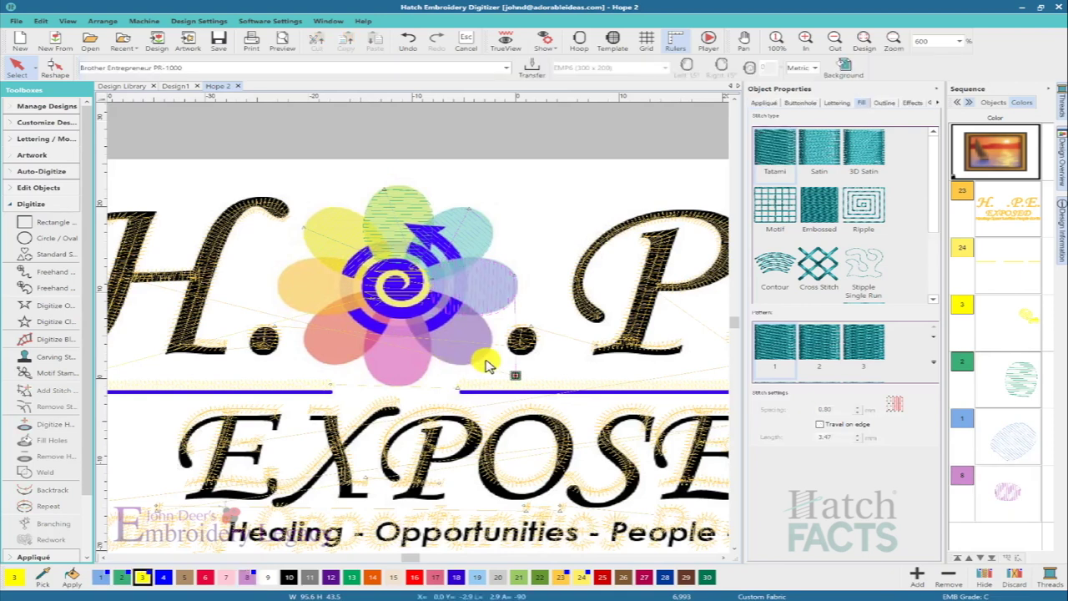
- Duplicate the lavender petal, move and rotate the copy over the purple artwork petal, and recolor it with purple thread 12
click(488, 299)
right_click(489, 294)
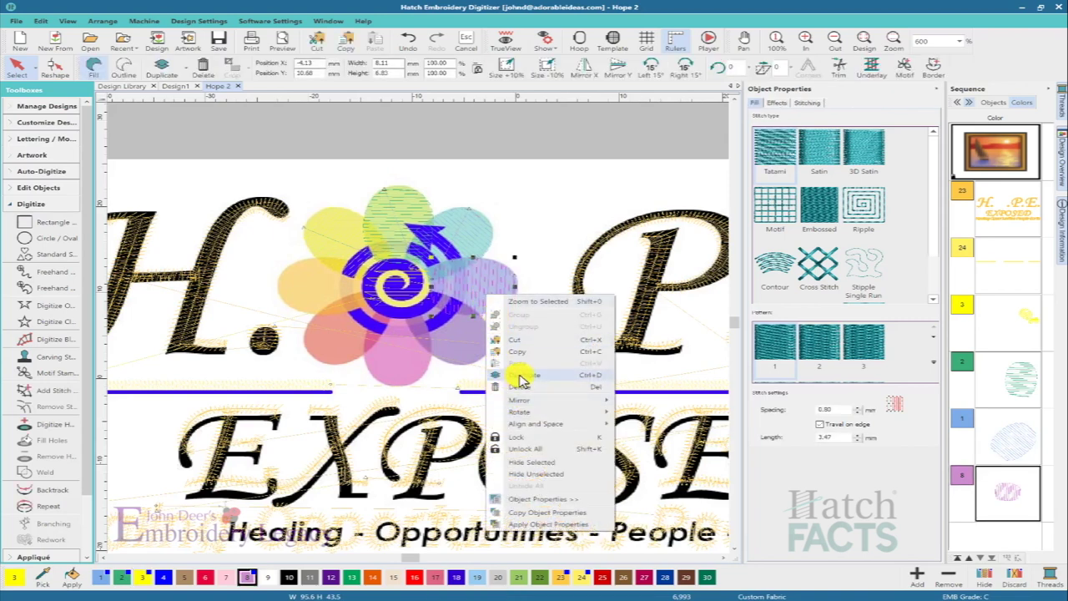
click(519, 376)
click(489, 294)
drag(489, 292, 518, 348)
click(330, 577)
- Duplicate the purple petal, fit the copy over the pink artwork petal and recolor it with pink thread 7
right_click(455, 336)
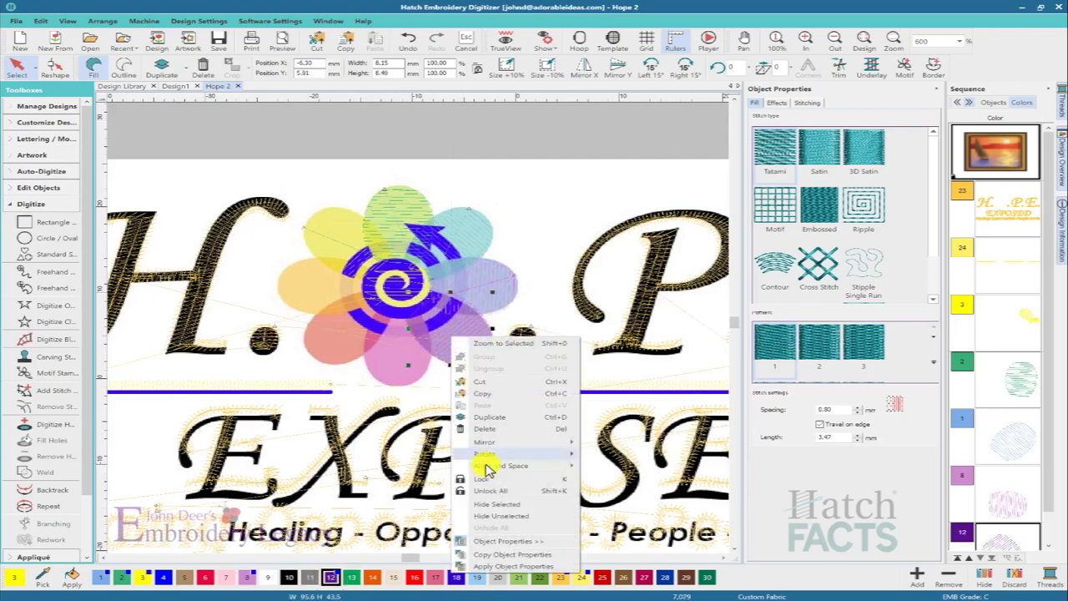
click(403, 364)
mouse_move(403, 365)
mouse_down()
mouse_move(429, 376)
mouse_move(377, 400)
mouse_move(406, 362)
mouse_move(411, 370)
mouse_up()
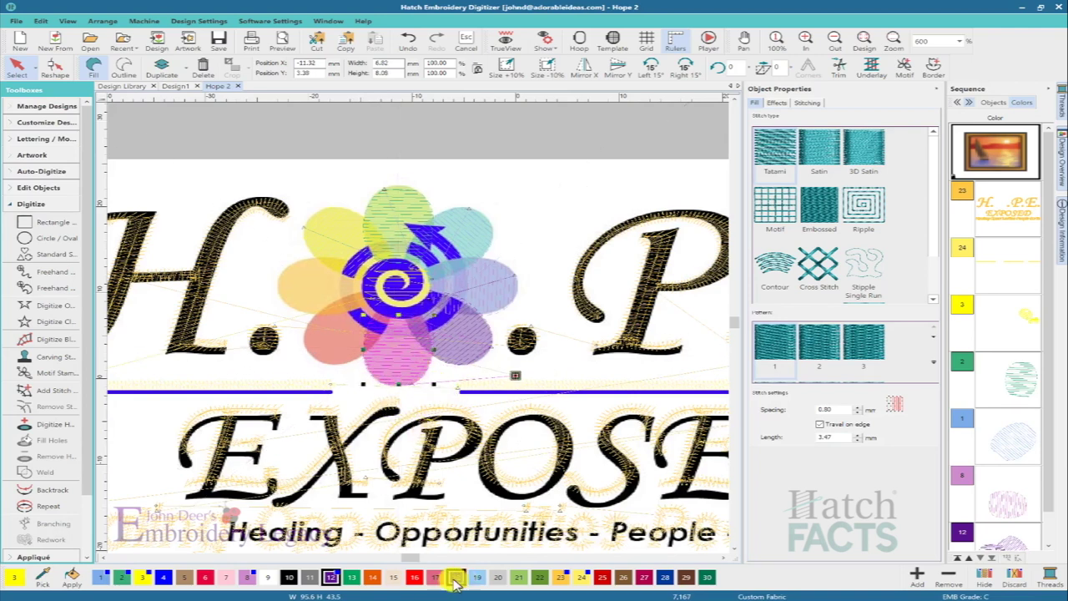
click(226, 576)
- Duplicate the pink petal, fit the copy over the red artwork petal and recolor it with orange thread 14
right_click(392, 349)
click(424, 437)
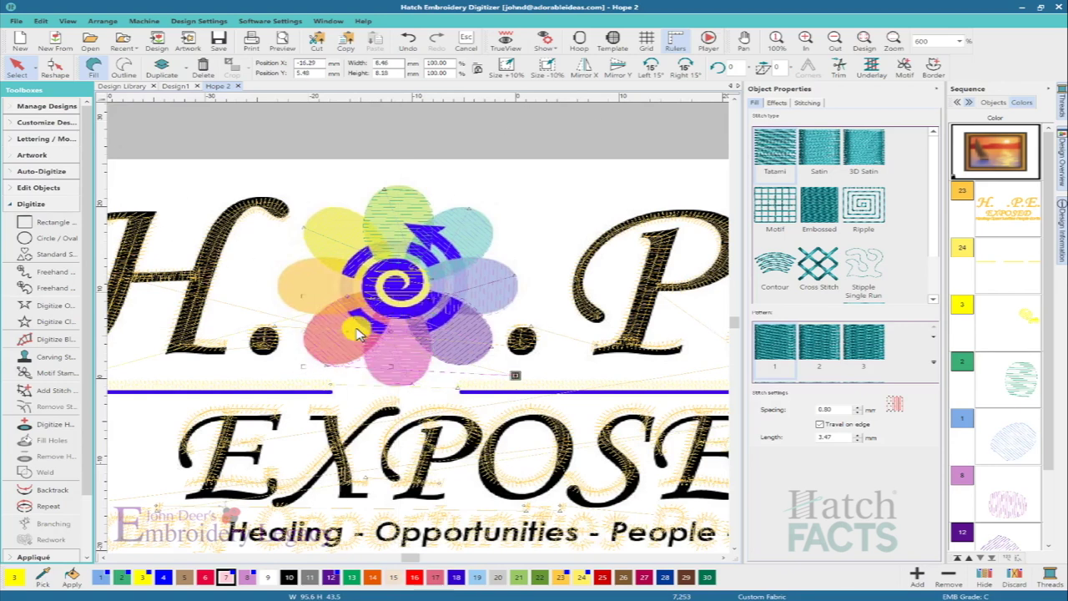
click(346, 342)
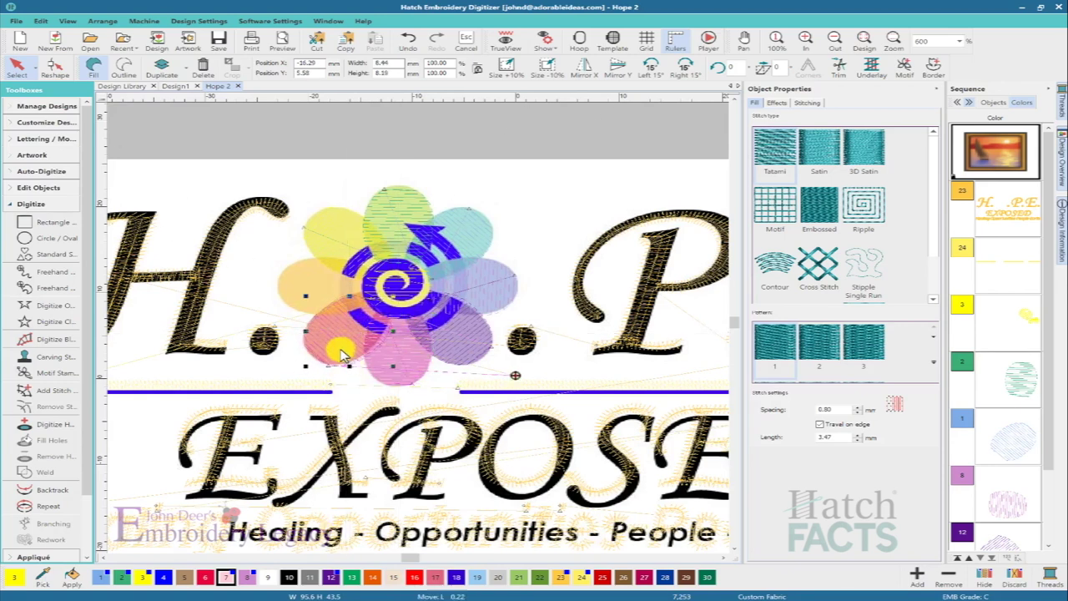
click(372, 576)
- Duplicate the orange petal over the last uncovered artwork petal, recolor it with cream thread 15 and check the flower in TrueView
right_click(349, 332)
click(382, 422)
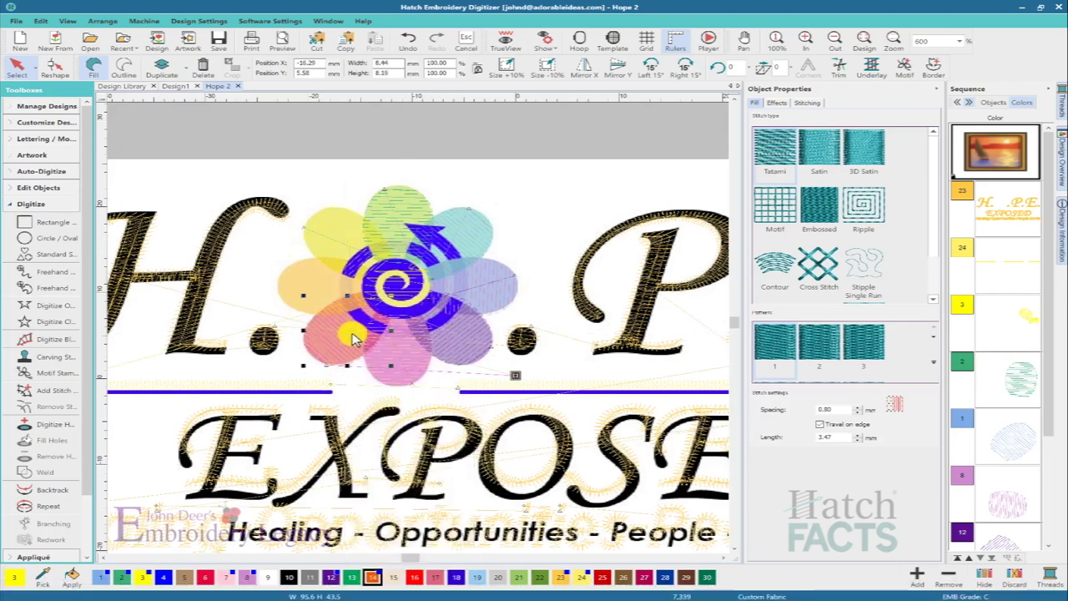
click(309, 283)
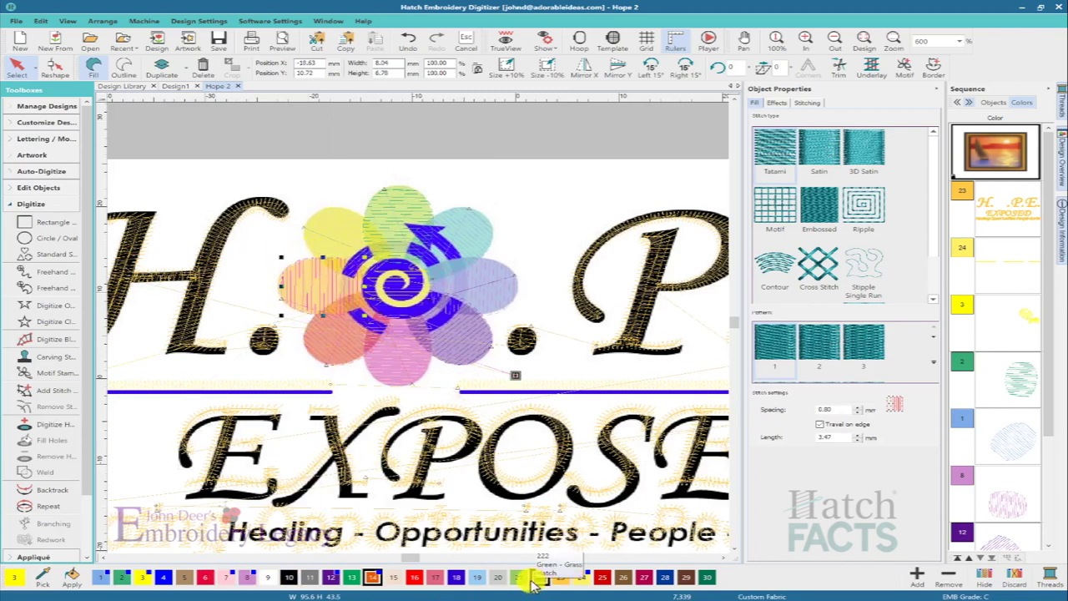
click(399, 582)
key(Escape)
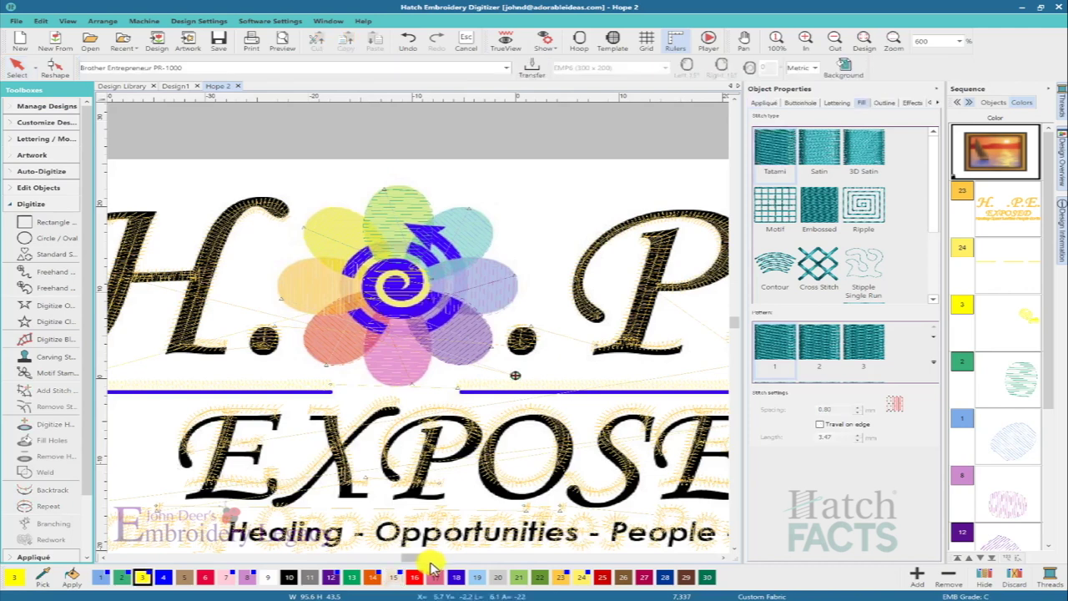
key(t)
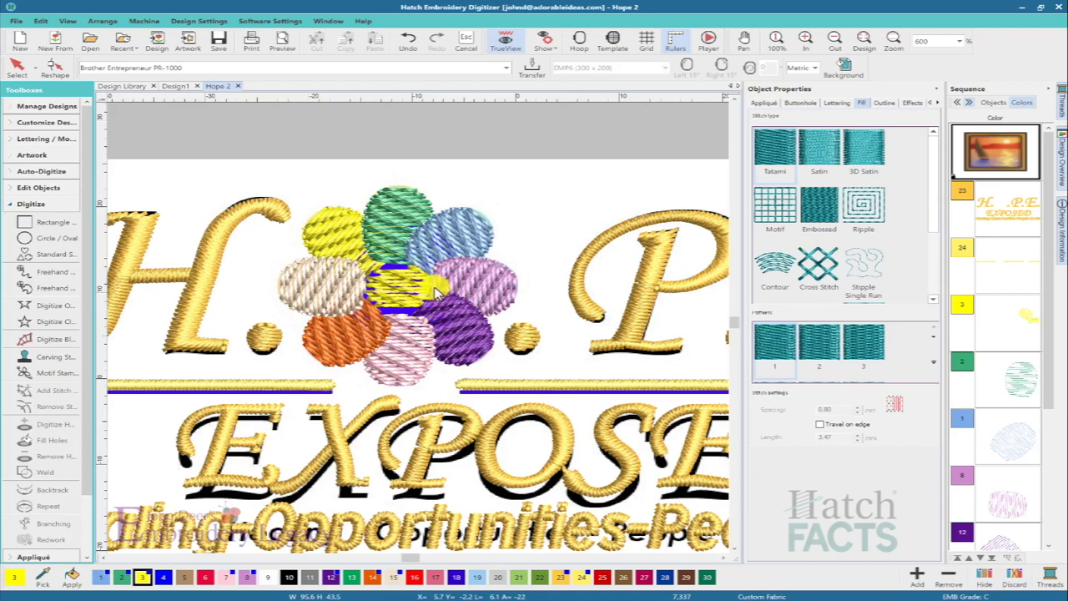
click(434, 288)
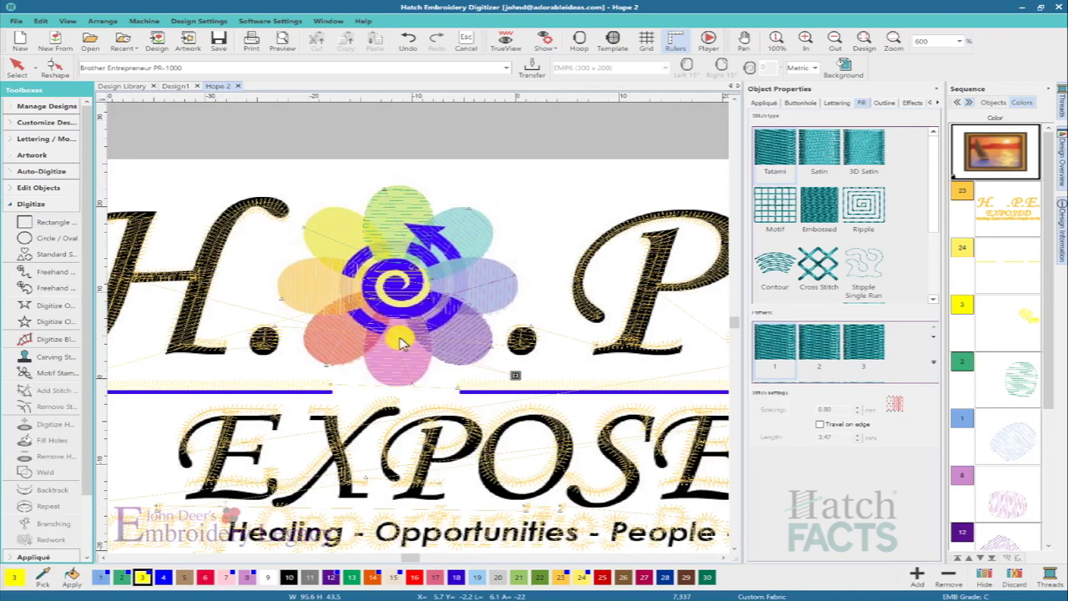
- Digitize a Satin block in blue thread 4 over the blue arc segment on the purple petal and check it in TrueView
click(164, 578)
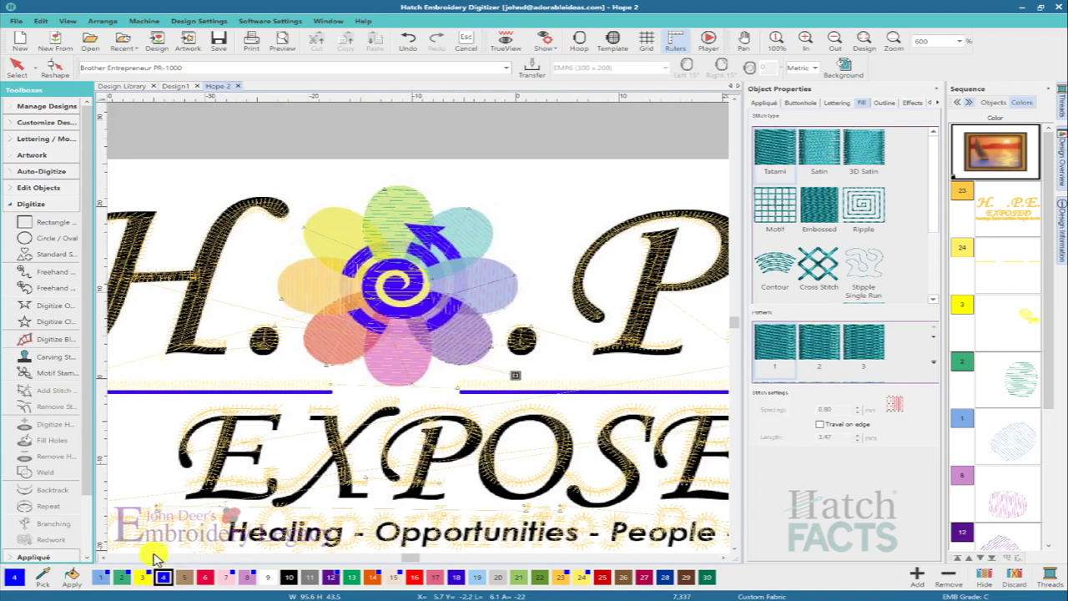
click(50, 323)
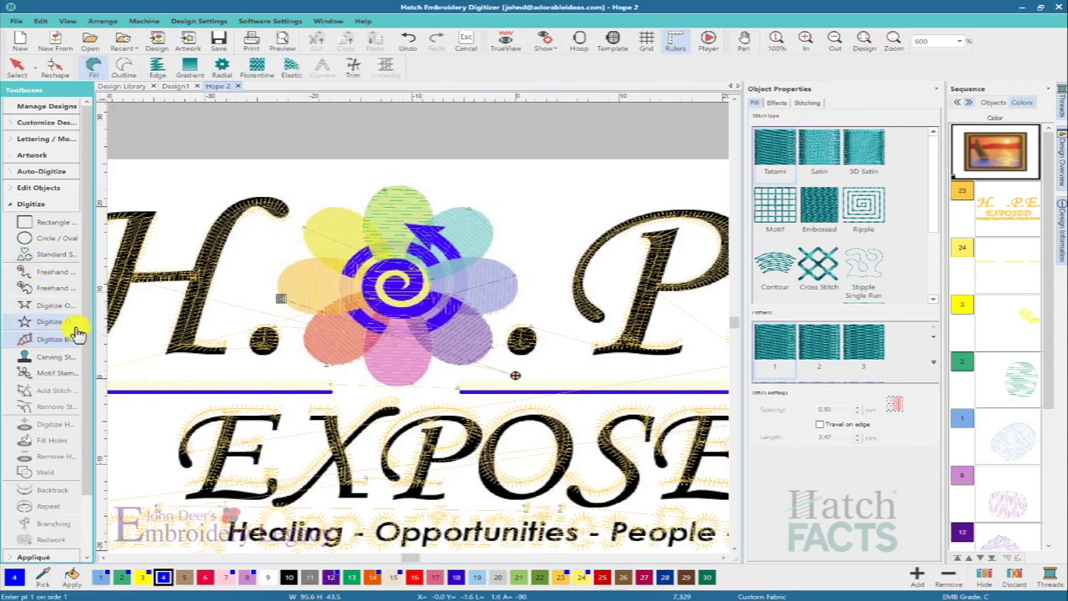
click(66, 340)
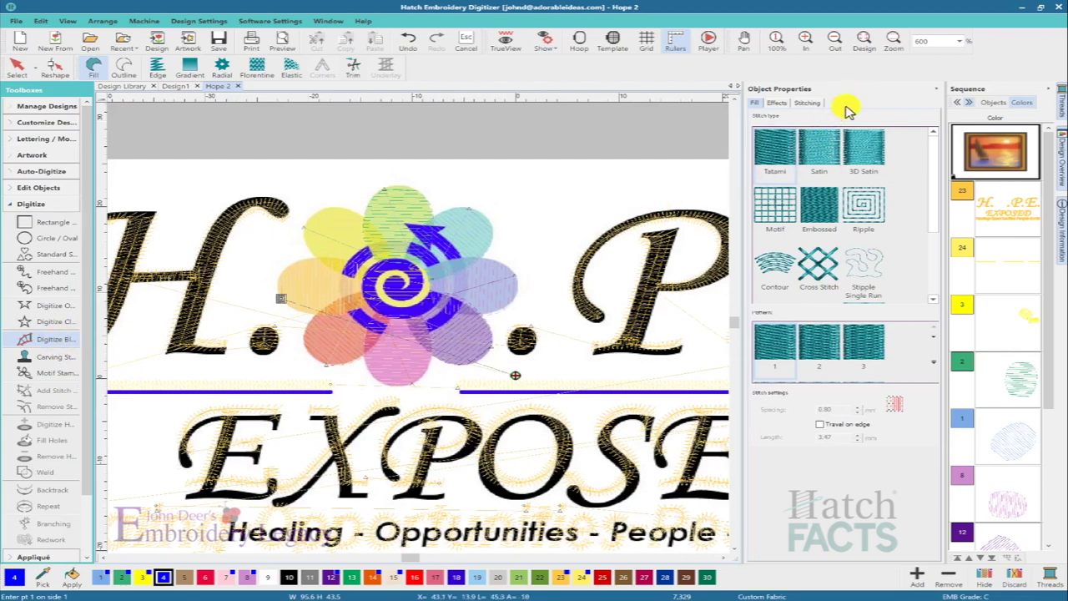
click(820, 149)
click(806, 102)
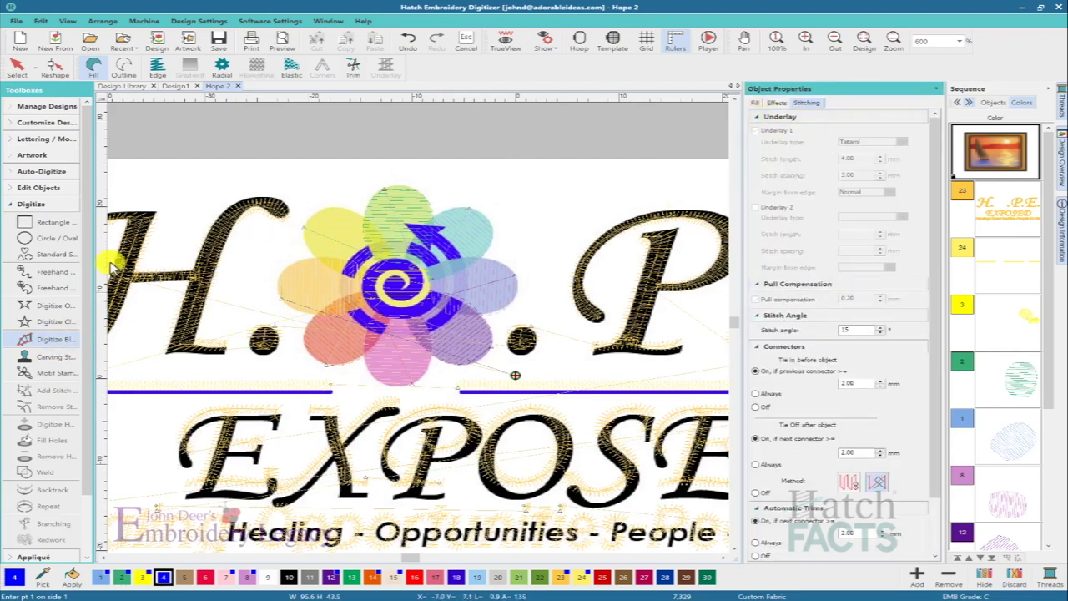
click(50, 343)
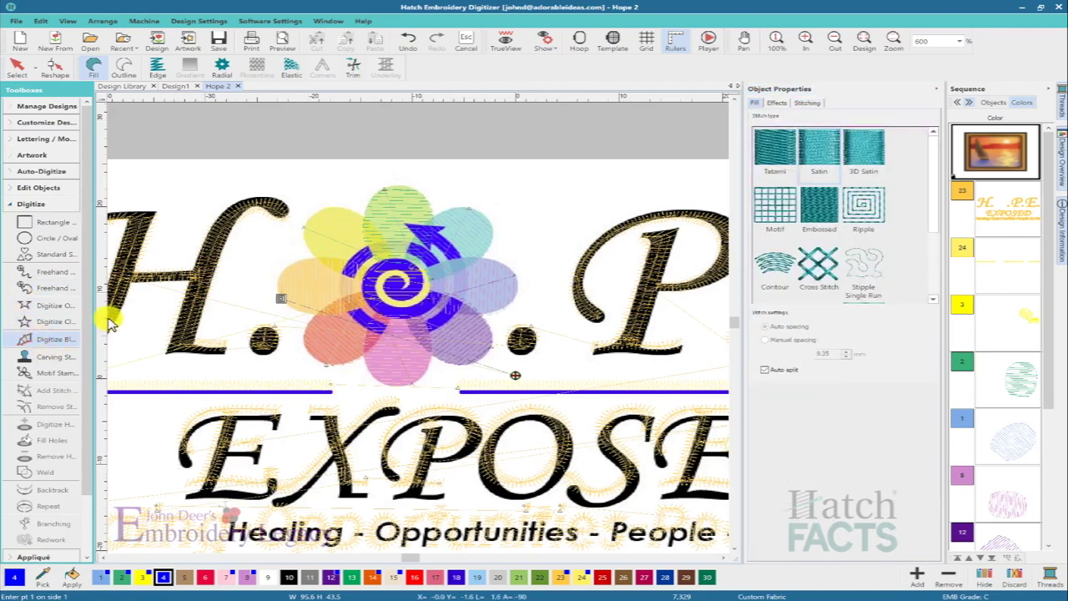
click(451, 306)
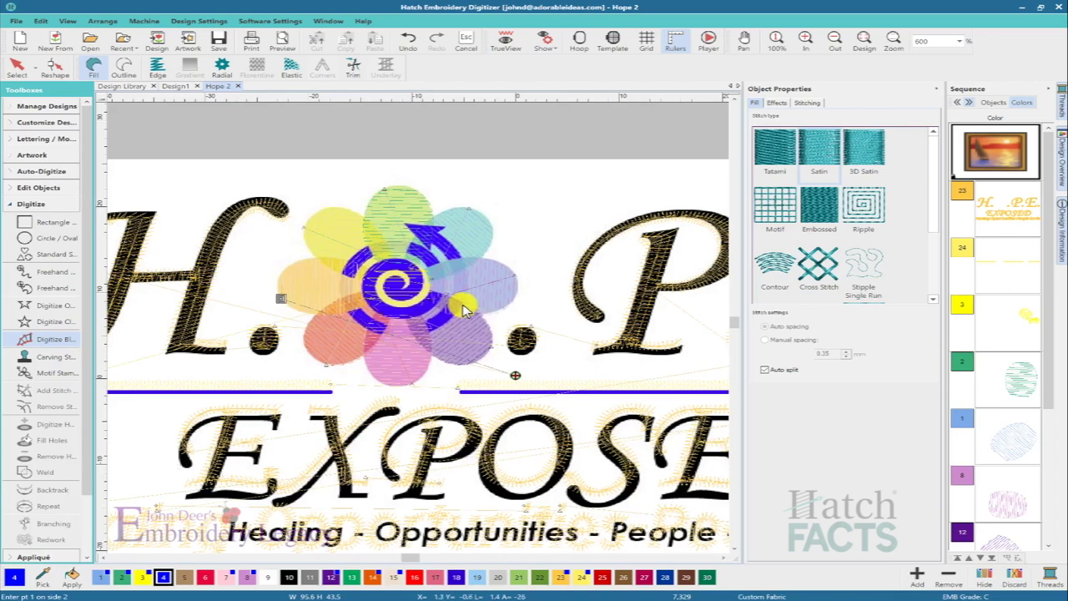
key(BackSpace)
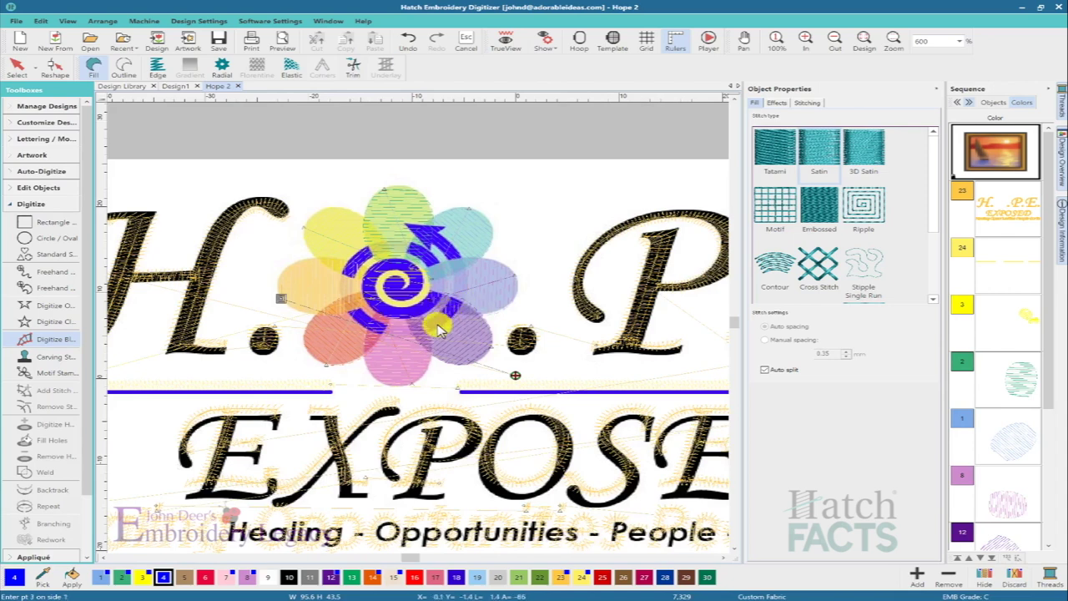
click(432, 332)
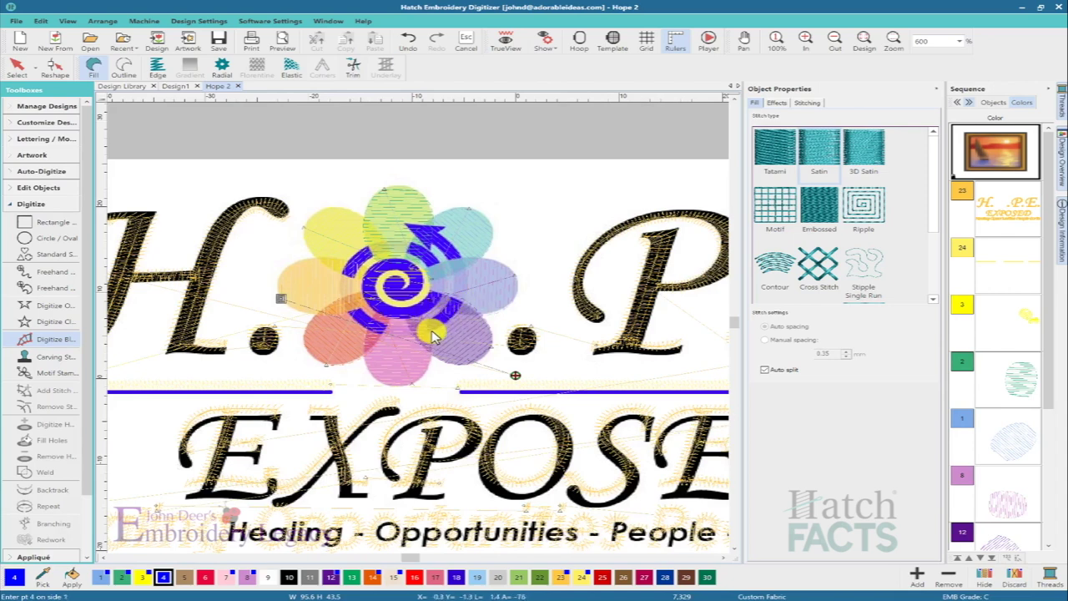
key(Return)
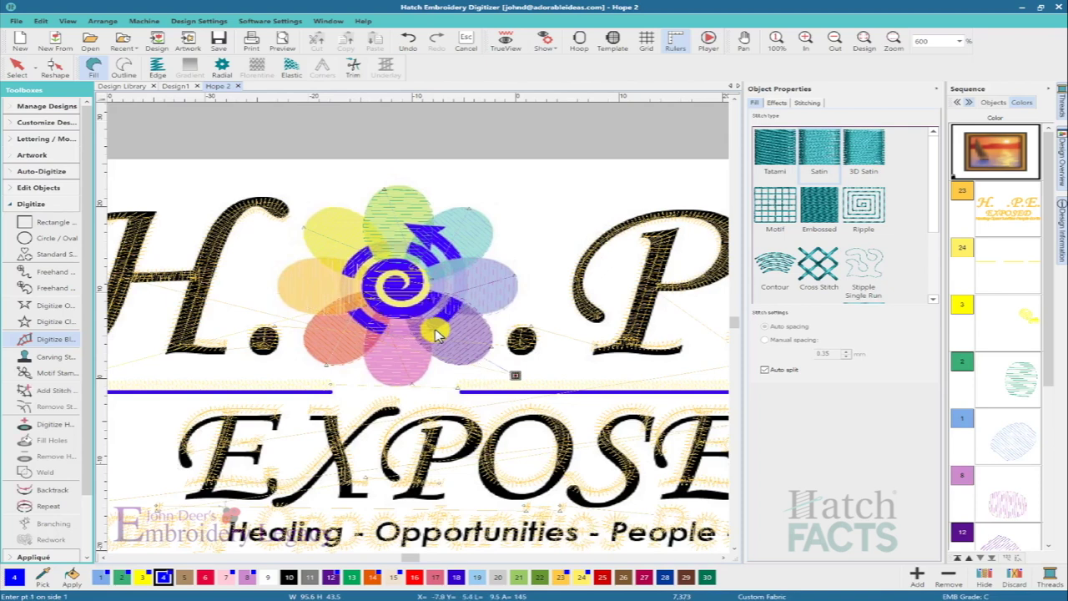
key(t)
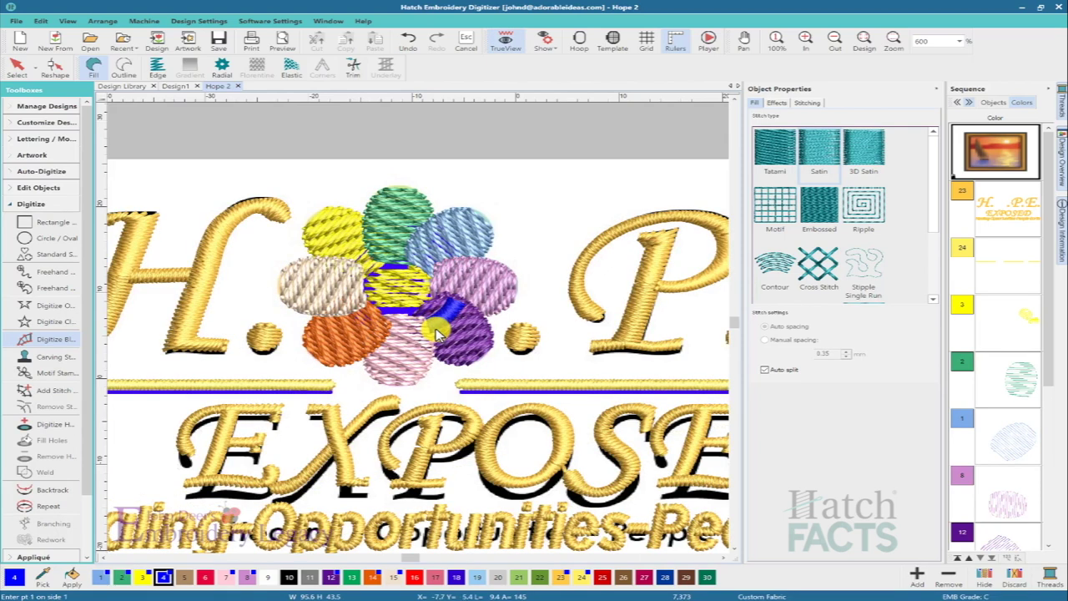
key(t)
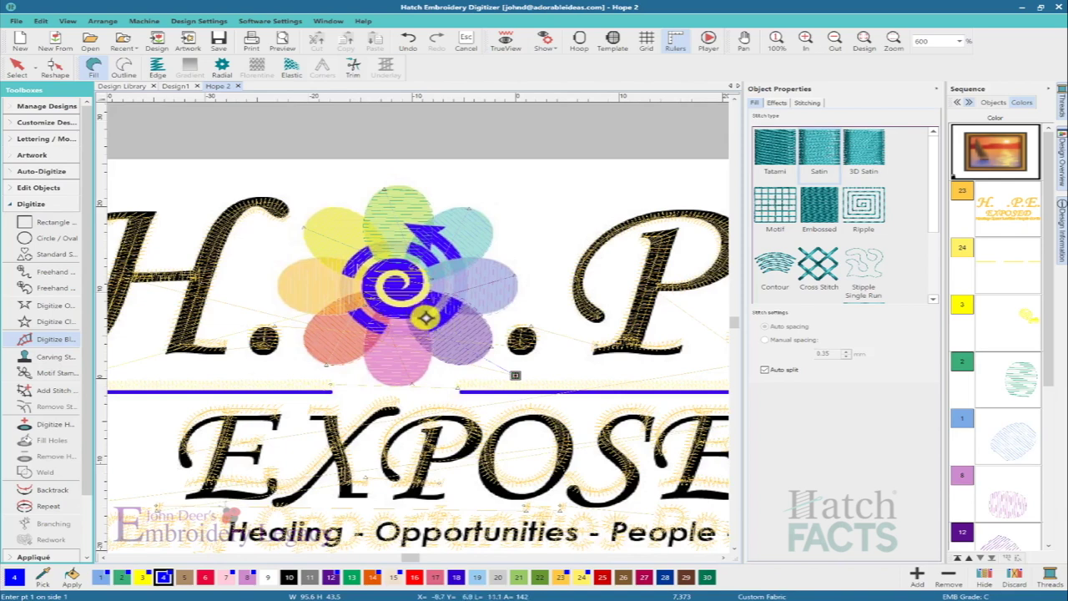
click(43, 306)
click(425, 317)
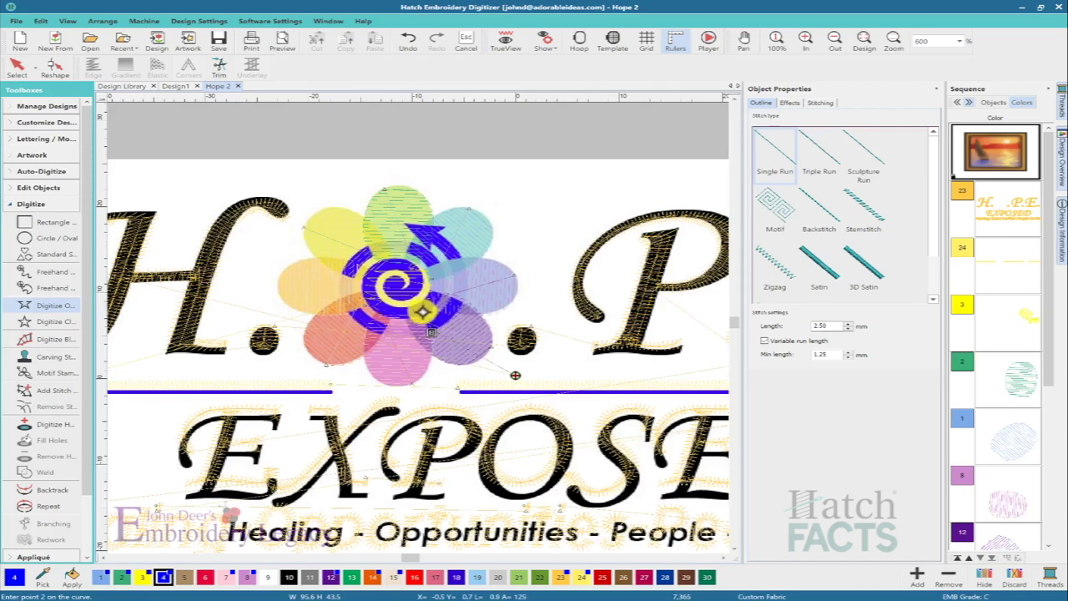
click(431, 331)
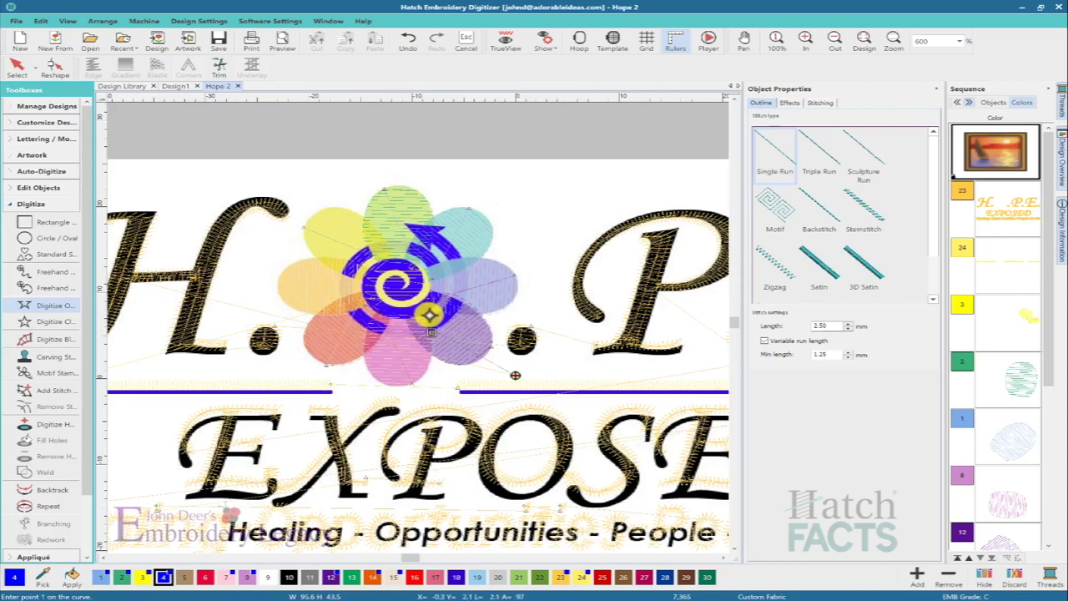
click(515, 375)
key(Return)
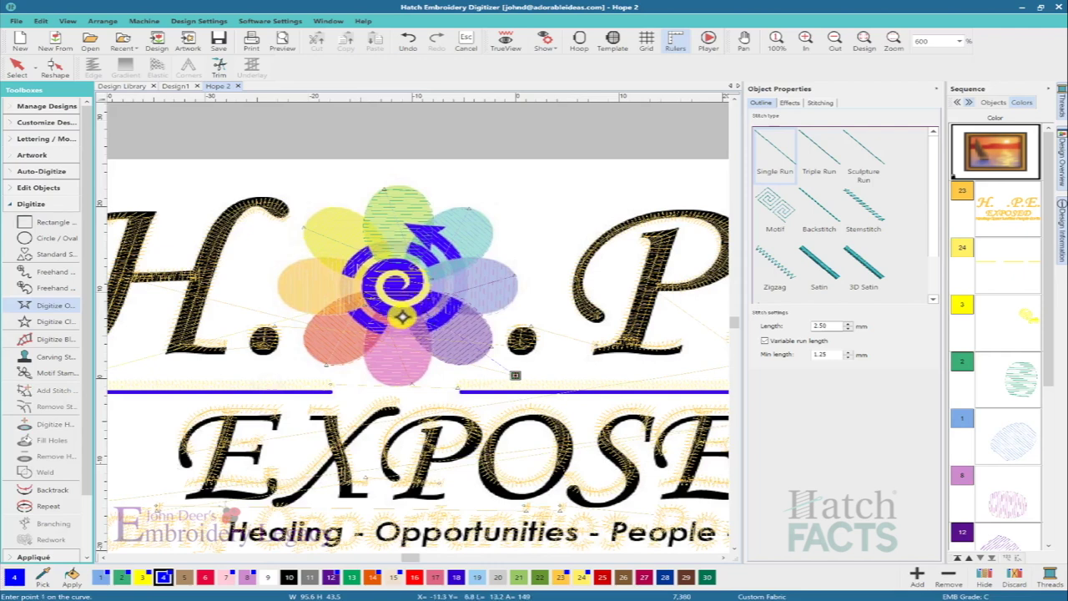
click(408, 43)
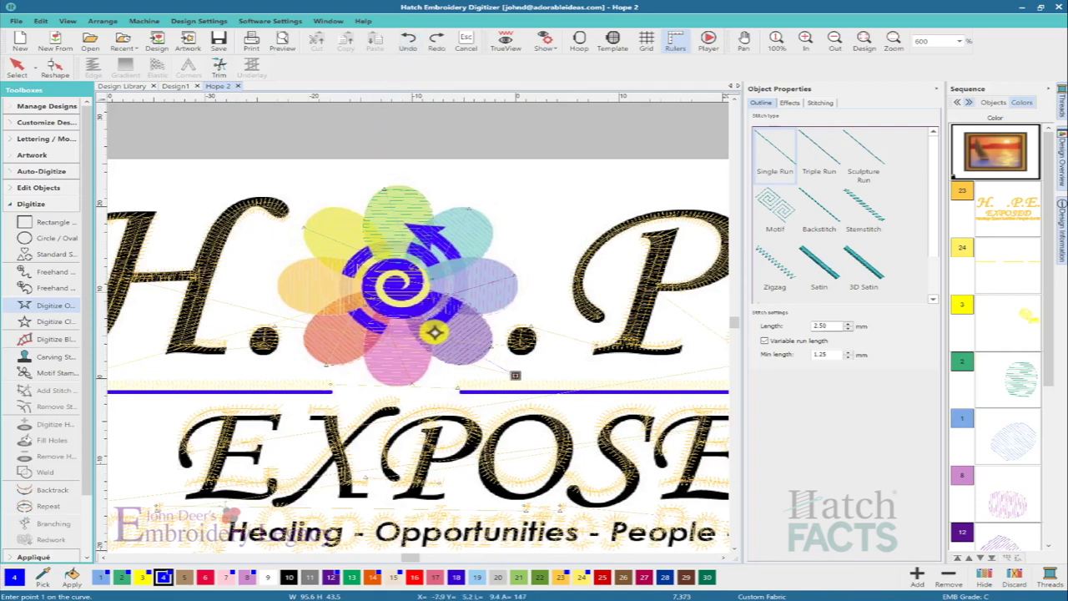
- Digitize an open Single Run line from the blue satin block around the underside of the center circle to the arc on the orange petal
click(39, 304)
click(38, 304)
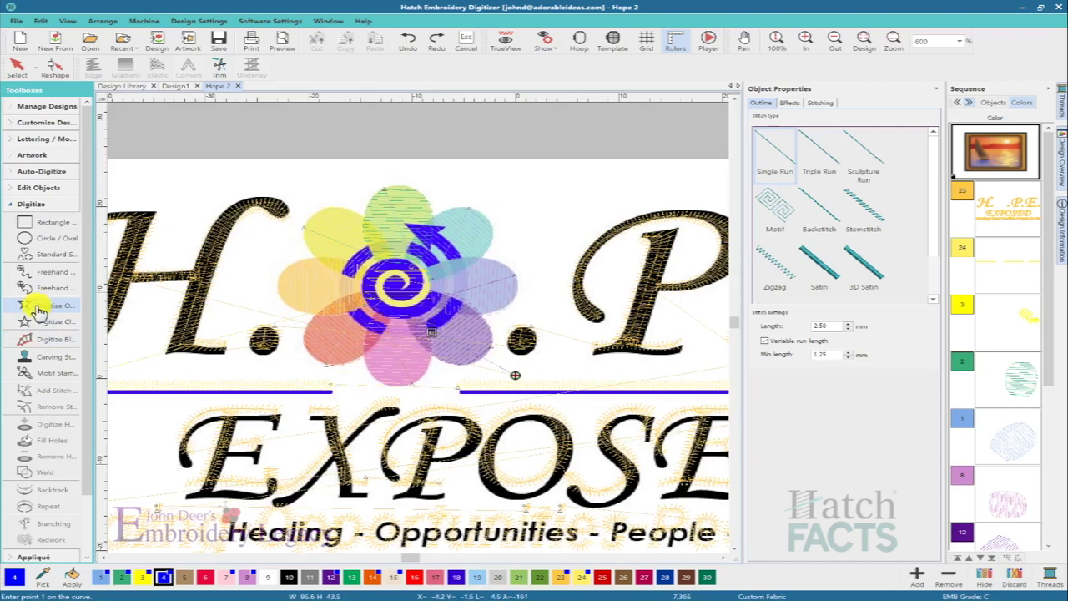
click(424, 310)
click(424, 310)
click(410, 313)
click(390, 310)
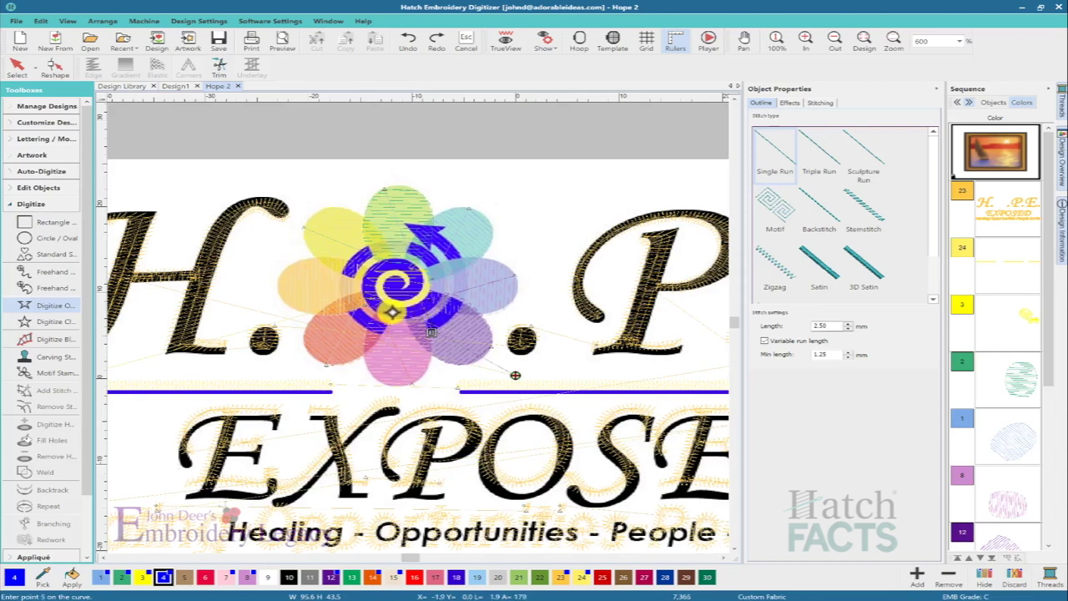
click(385, 318)
click(383, 322)
click(379, 327)
key(Return)
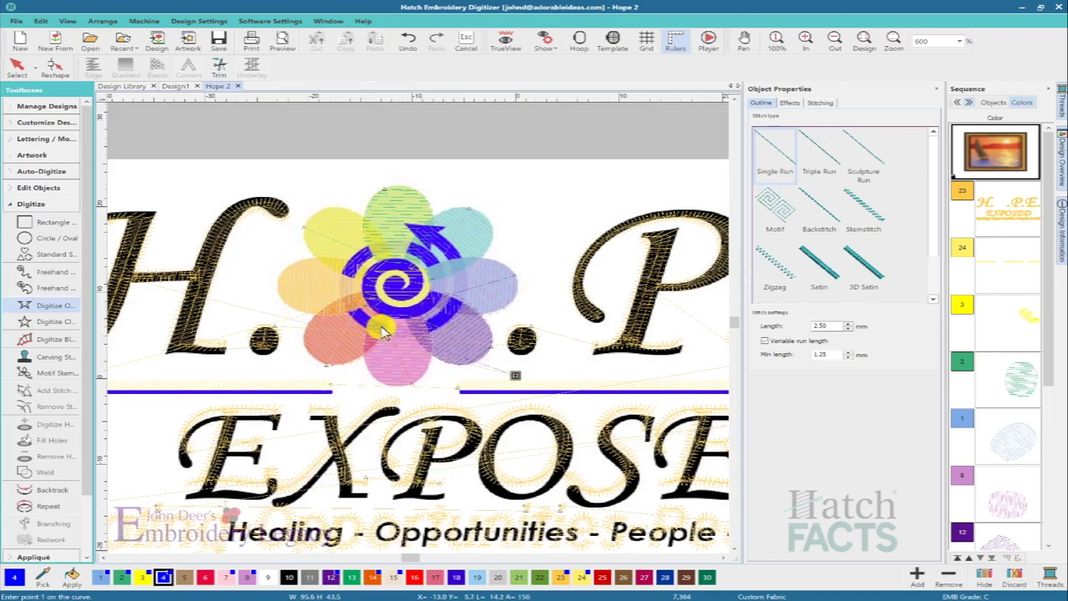
- Digitize a Satin fill block over the blue arc segment between the orange and pink petals
click(44, 339)
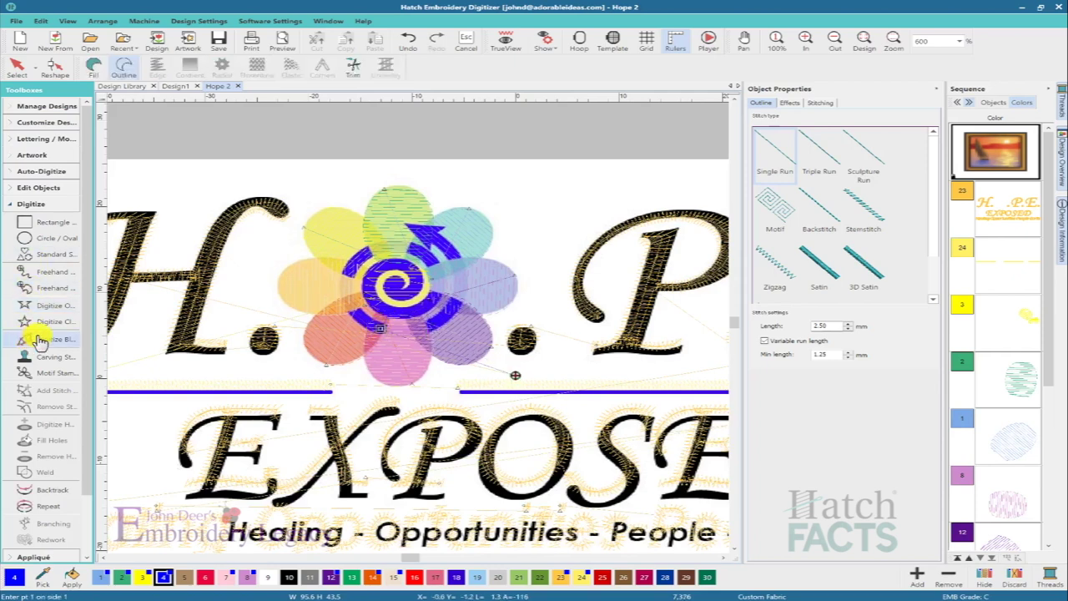
click(359, 311)
key(Return)
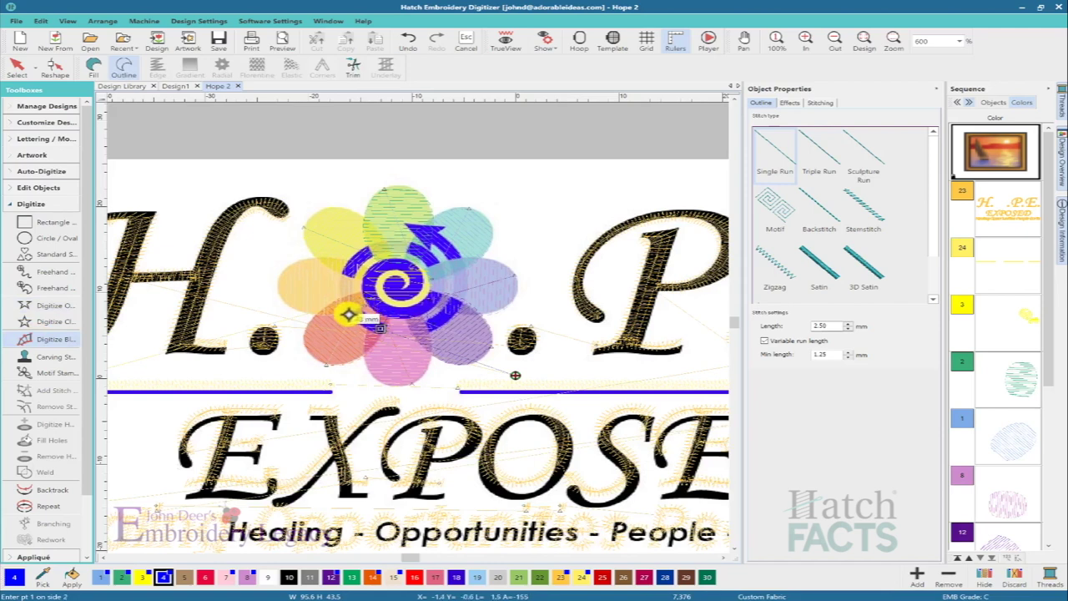
click(94, 65)
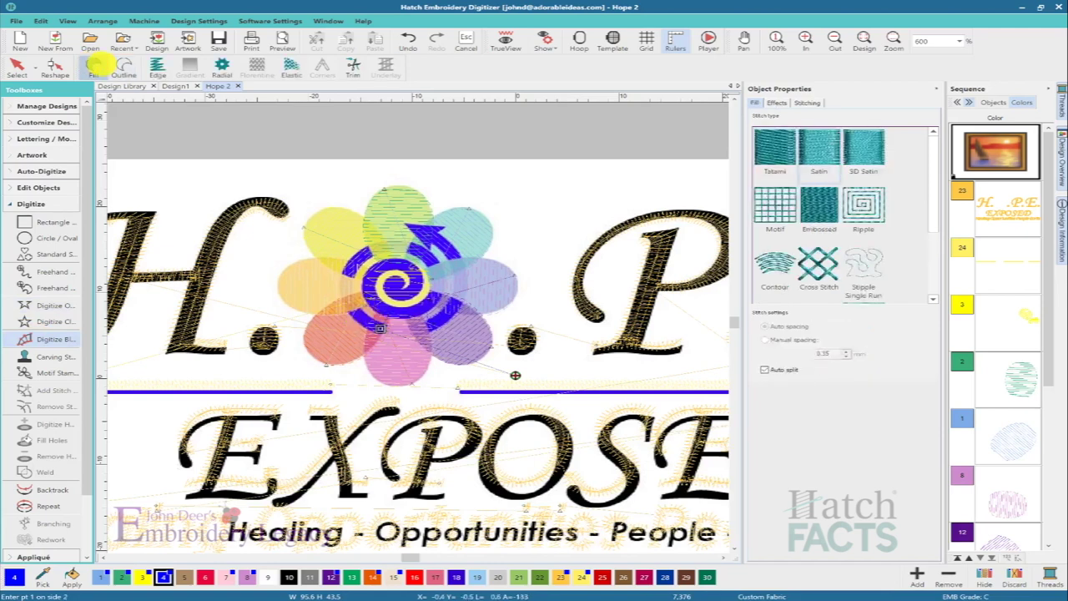
click(373, 320)
click(387, 329)
click(384, 338)
key(Return)
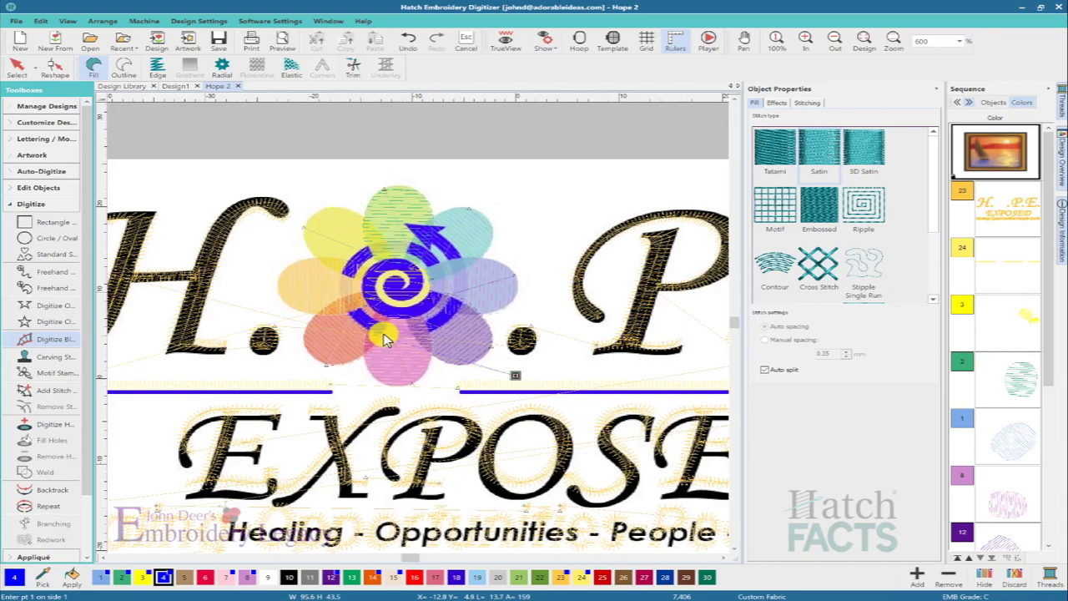
- Digitize an open Single Run line from the second satin block along the center circle to the arc segment between the cream and yellow petals
click(42, 307)
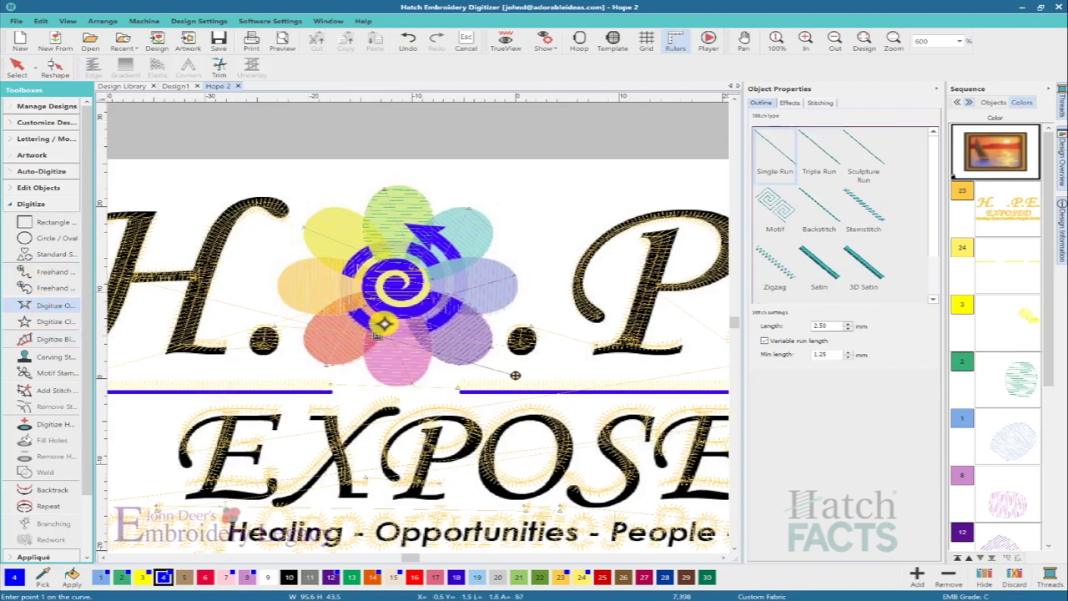
click(389, 316)
click(379, 307)
click(368, 290)
click(360, 282)
click(354, 276)
click(347, 273)
click(354, 274)
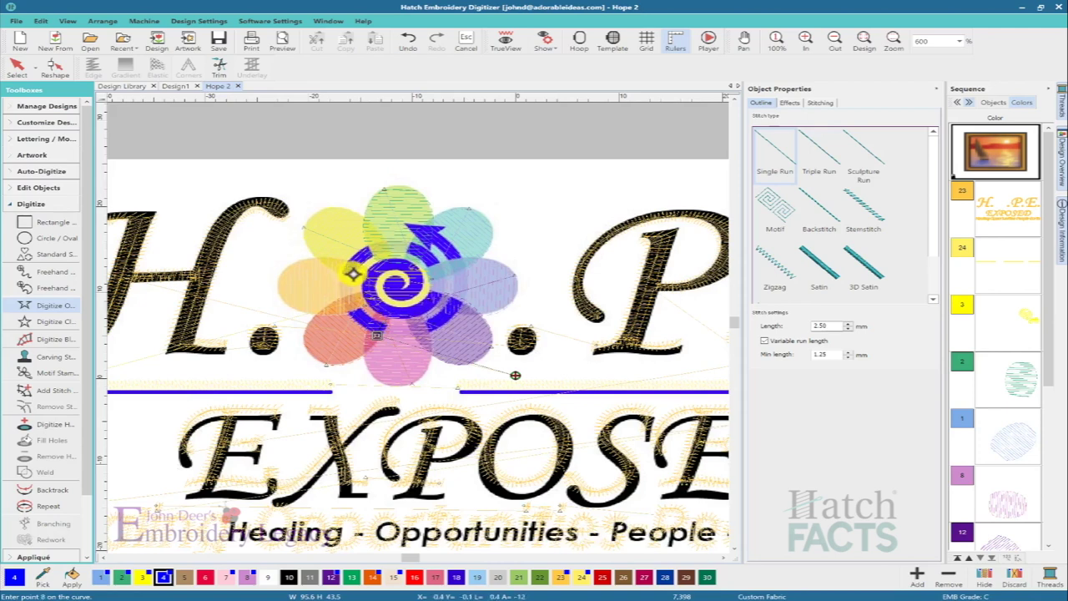
key(Return)
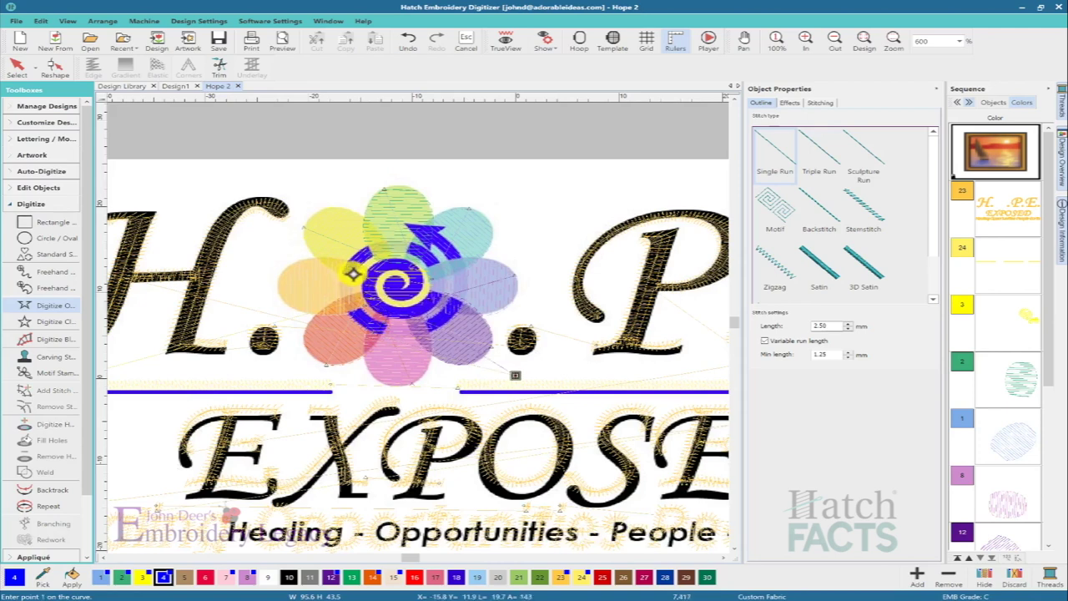
click(25, 339)
click(373, 261)
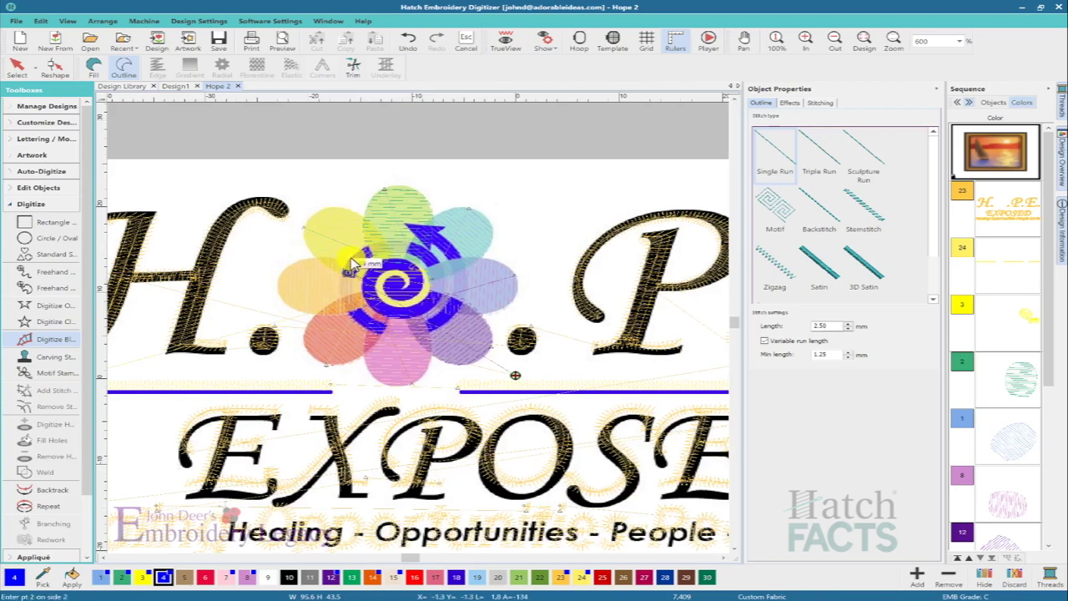
click(354, 279)
click(343, 274)
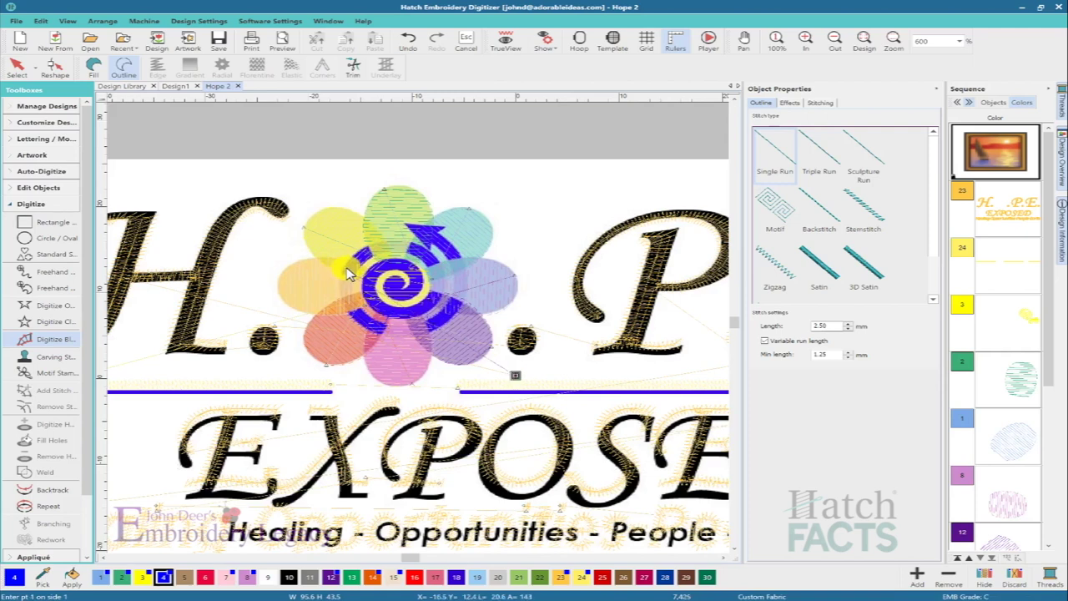
click(410, 40)
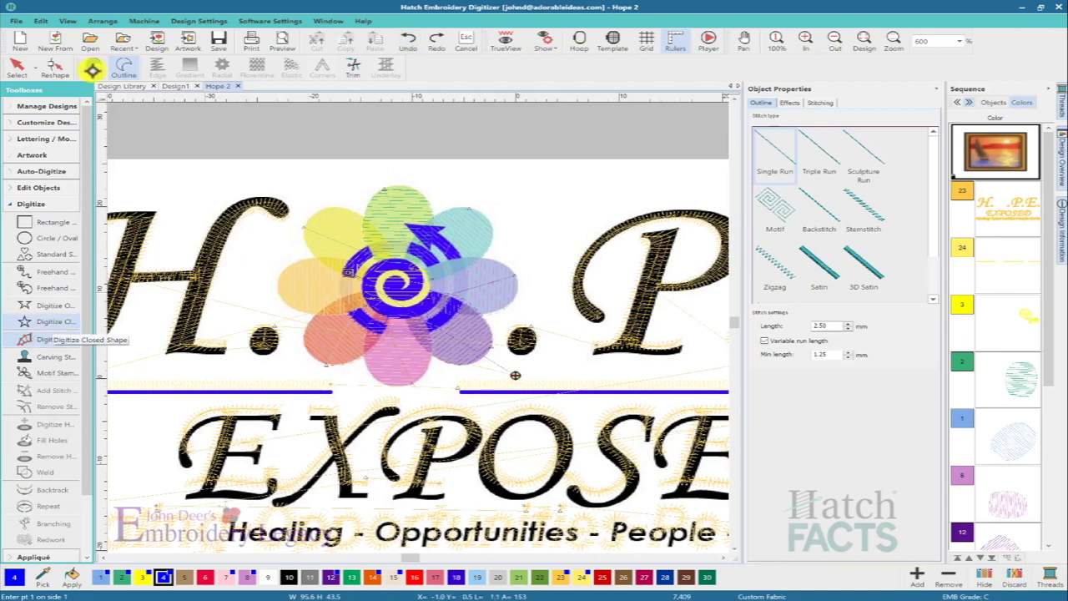
- Digitize a Satin fill block over the blue arc segment between the cream and yellow petals
click(94, 67)
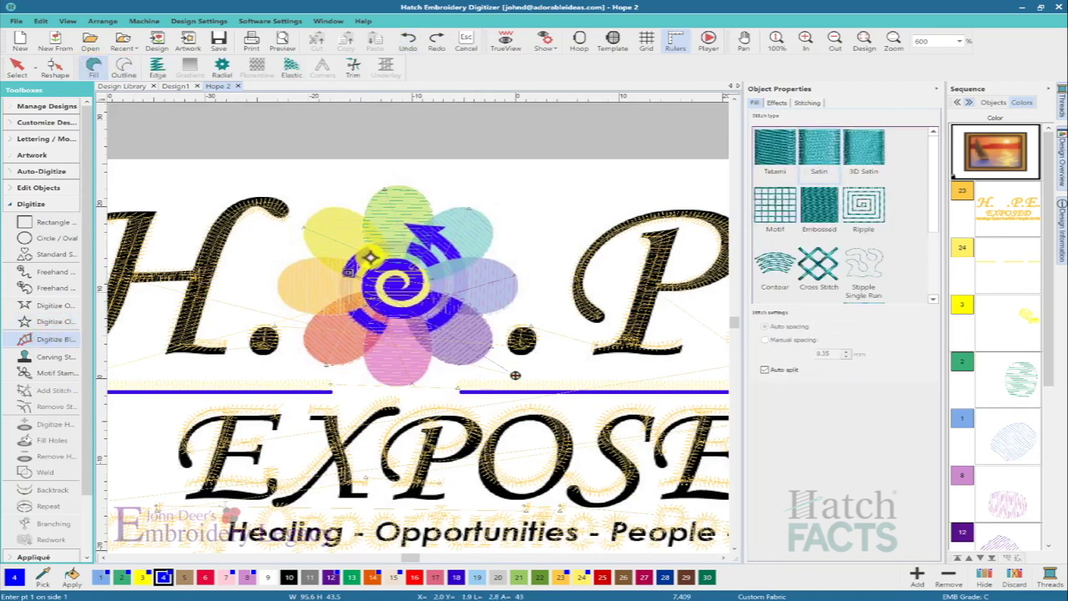
click(361, 265)
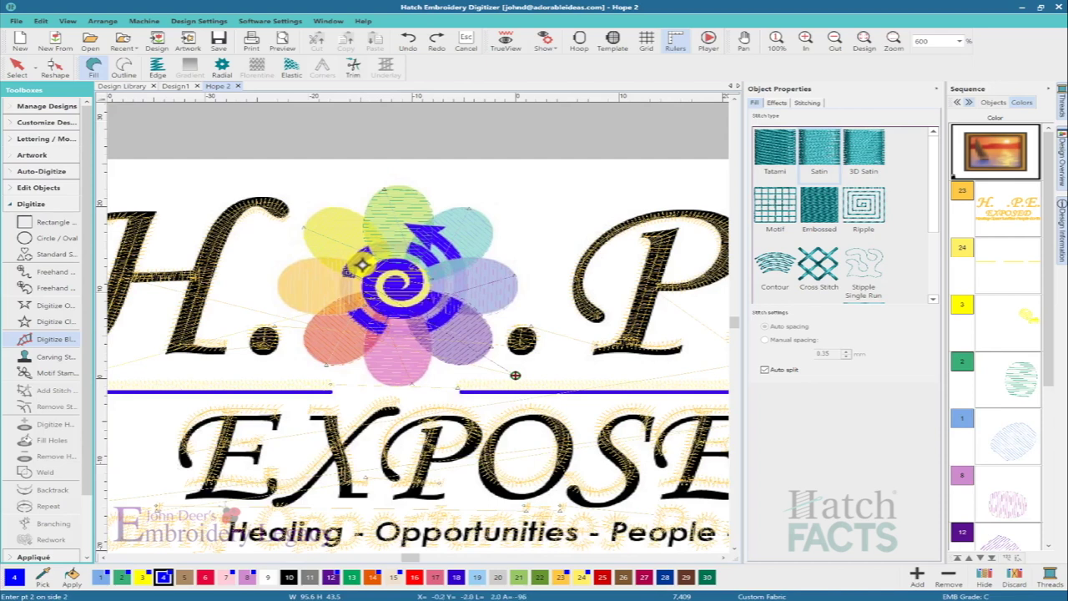
click(355, 273)
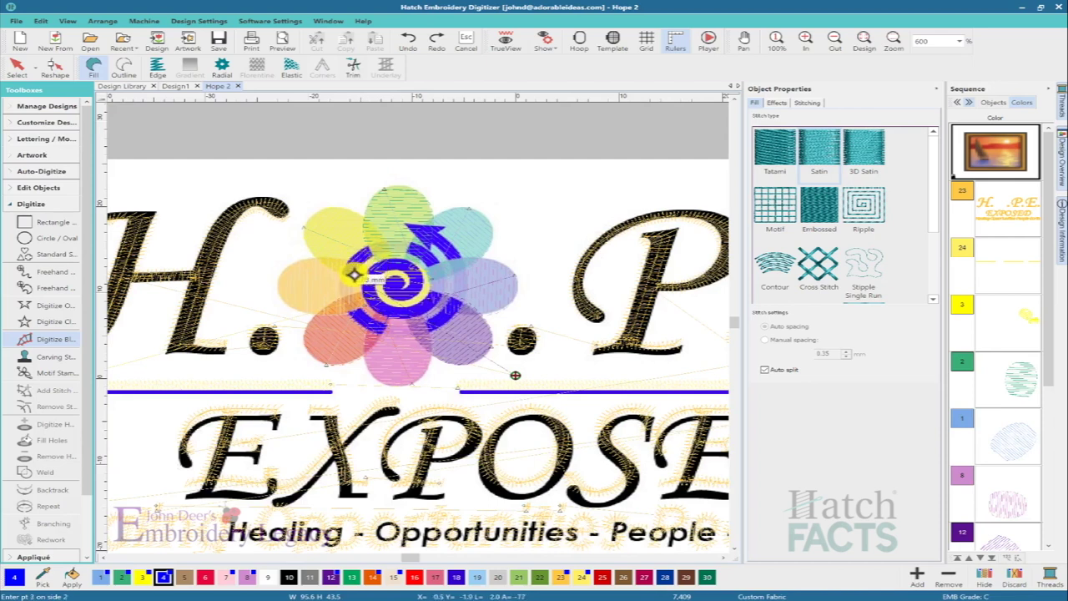
click(344, 274)
key(Return)
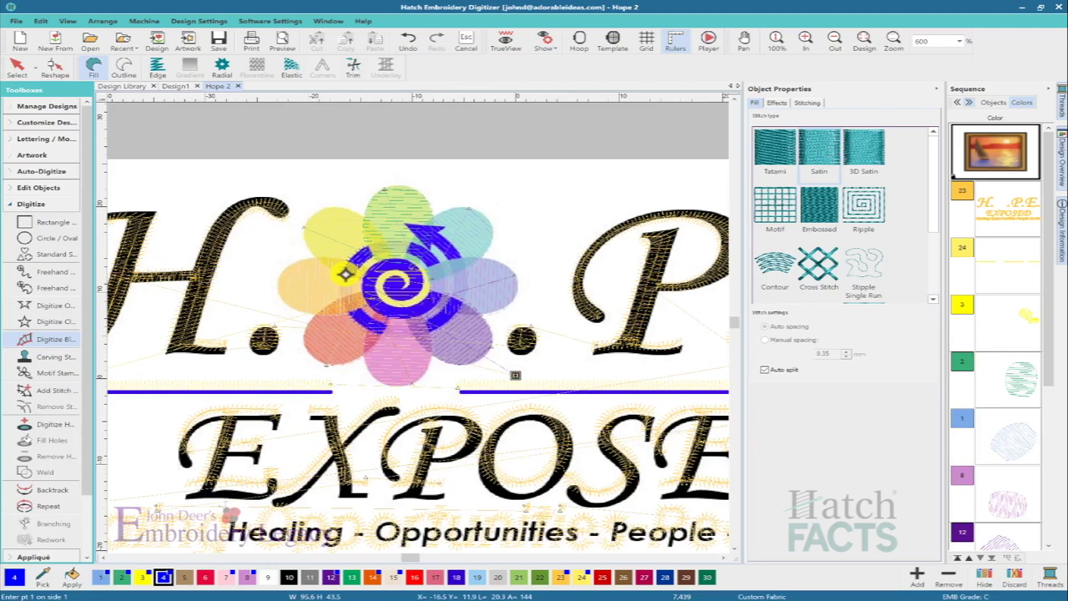
- Digitize an open Single Run line from the arc block between the cream and yellow petals to the edge of the center spiral
click(35, 305)
click(338, 269)
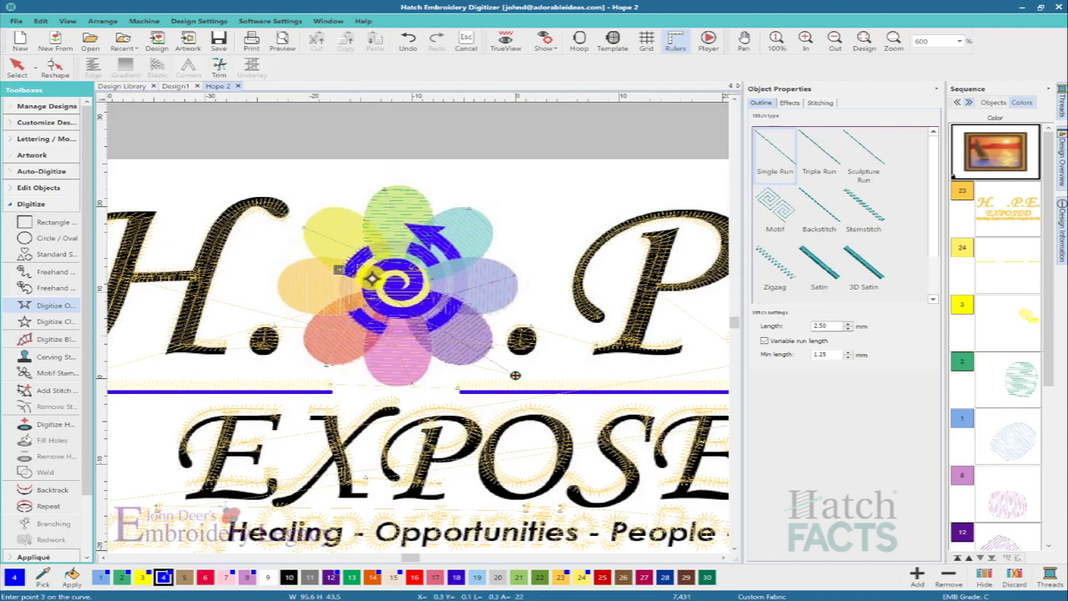
key(Return)
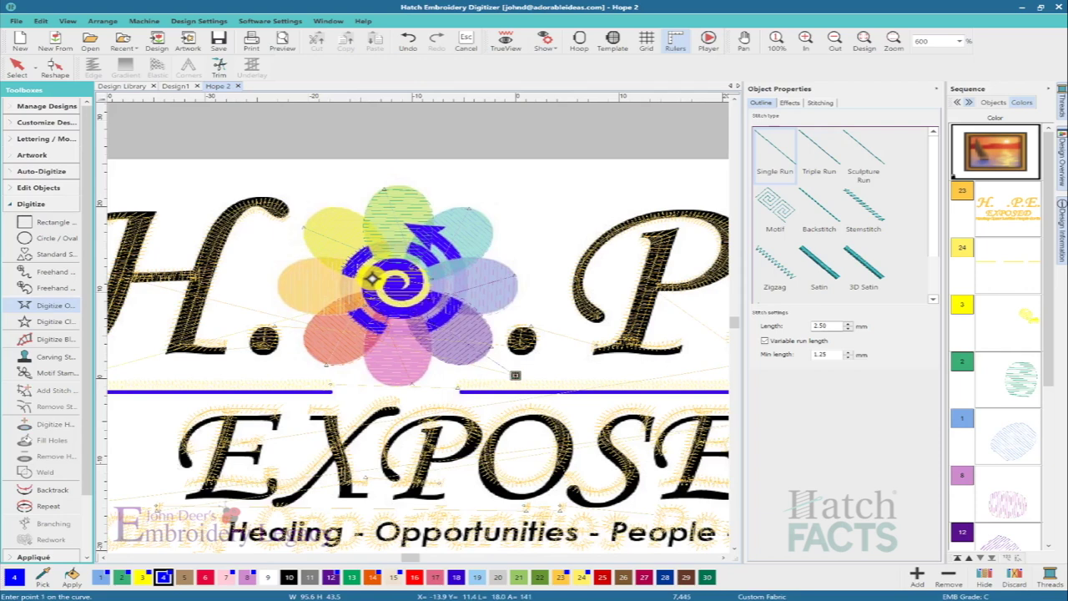
click(43, 339)
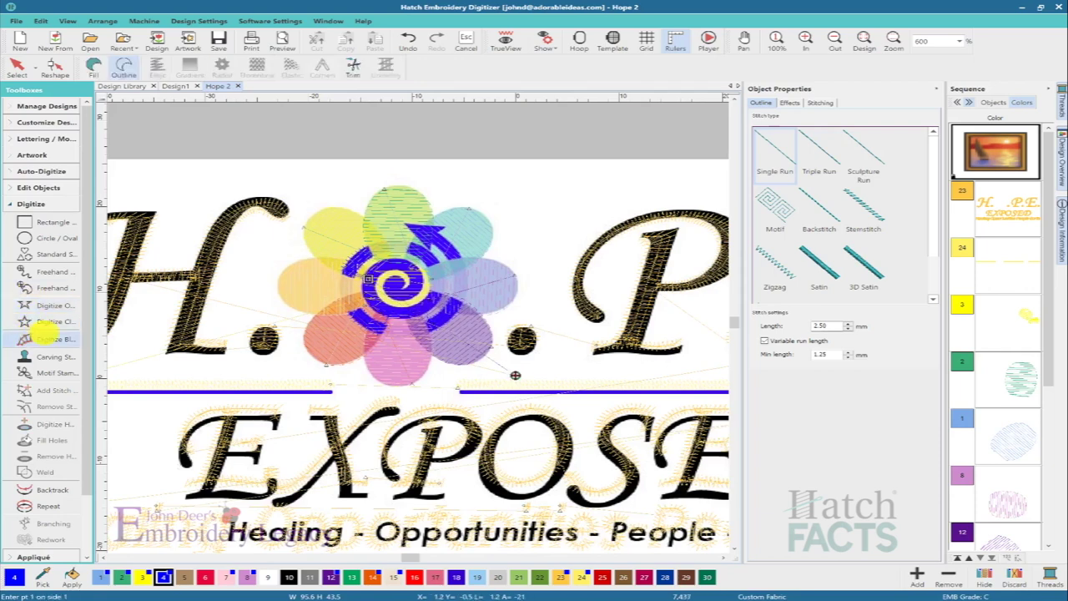
click(431, 293)
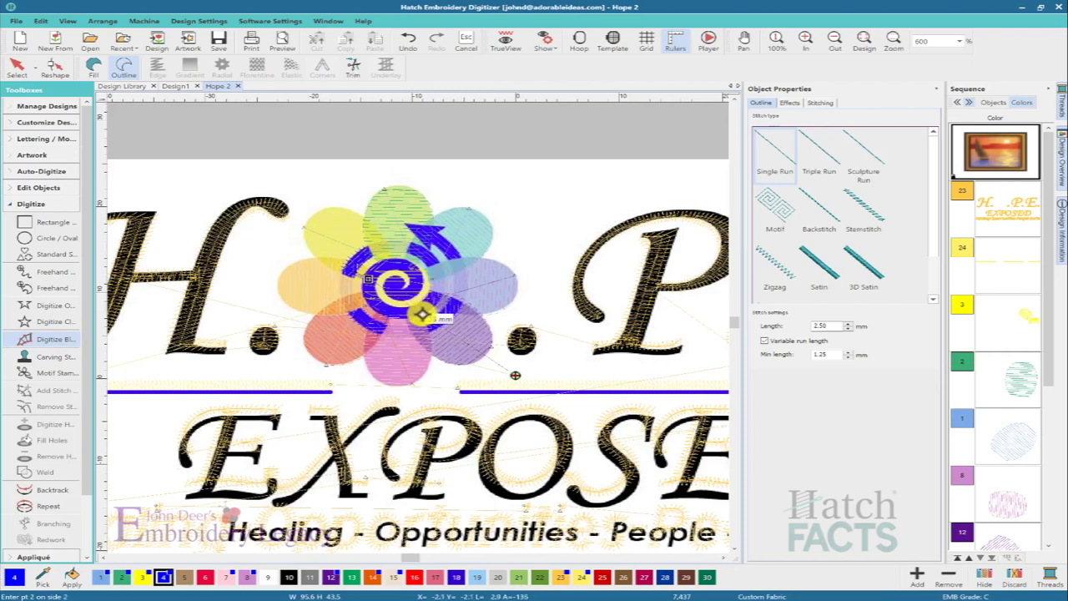
click(392, 308)
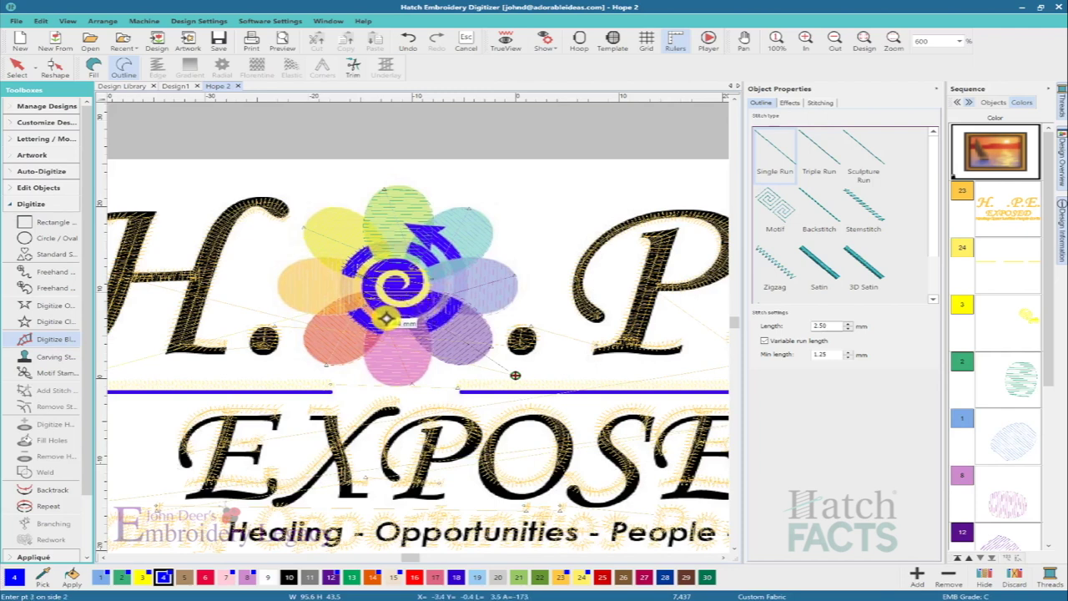
click(377, 294)
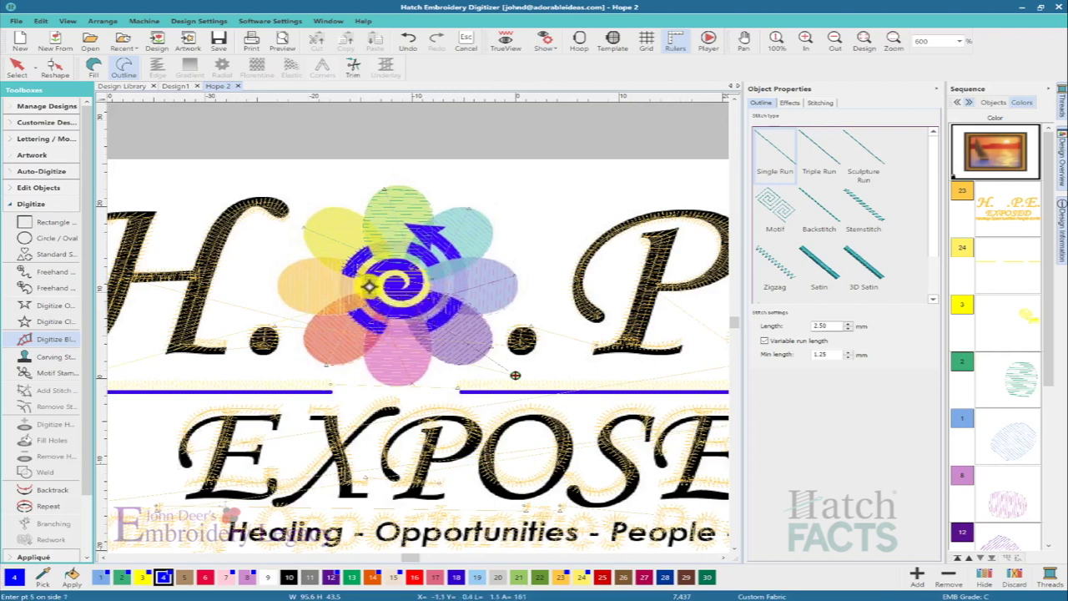
click(368, 270)
click(379, 281)
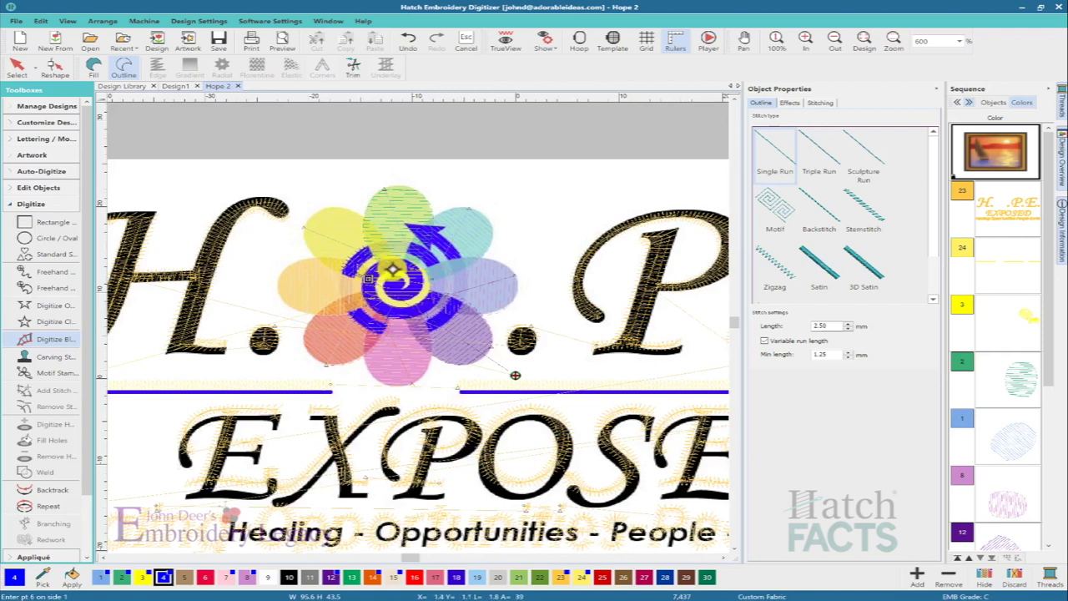
click(386, 267)
click(422, 271)
click(401, 289)
click(401, 289)
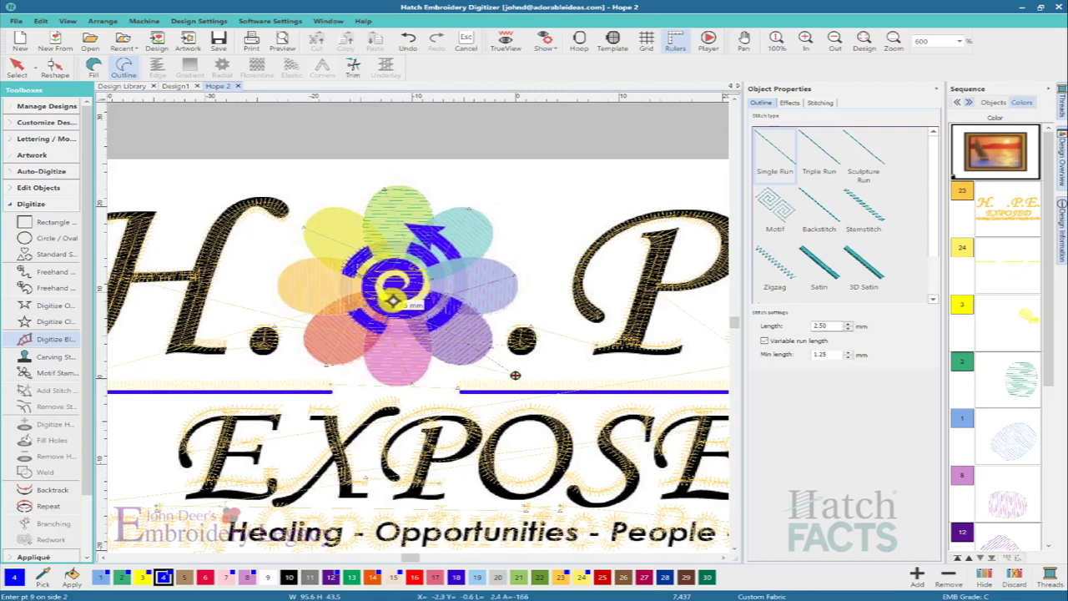
click(405, 286)
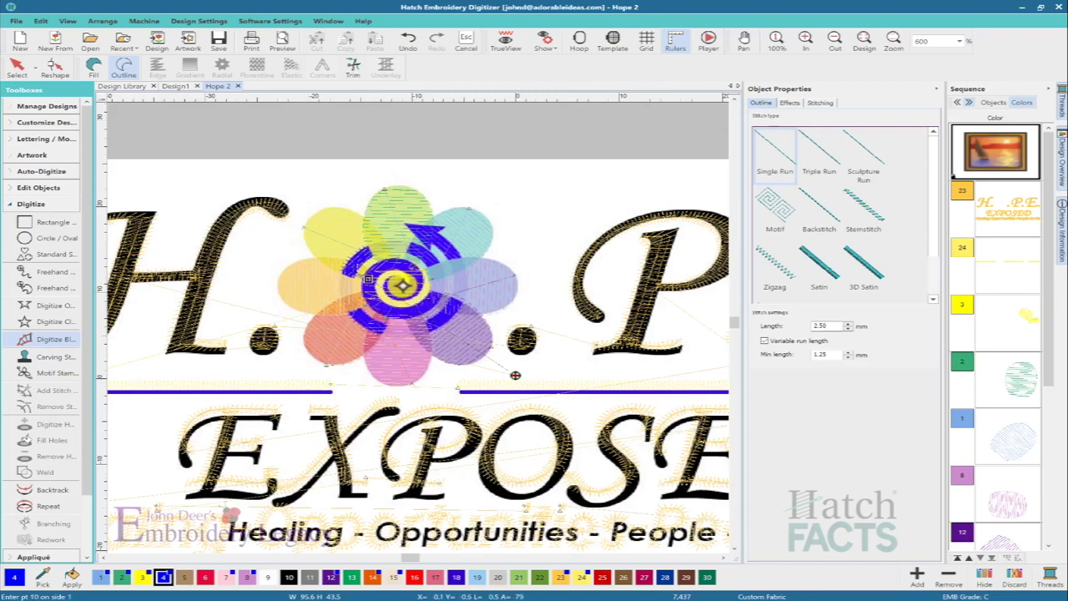
click(398, 283)
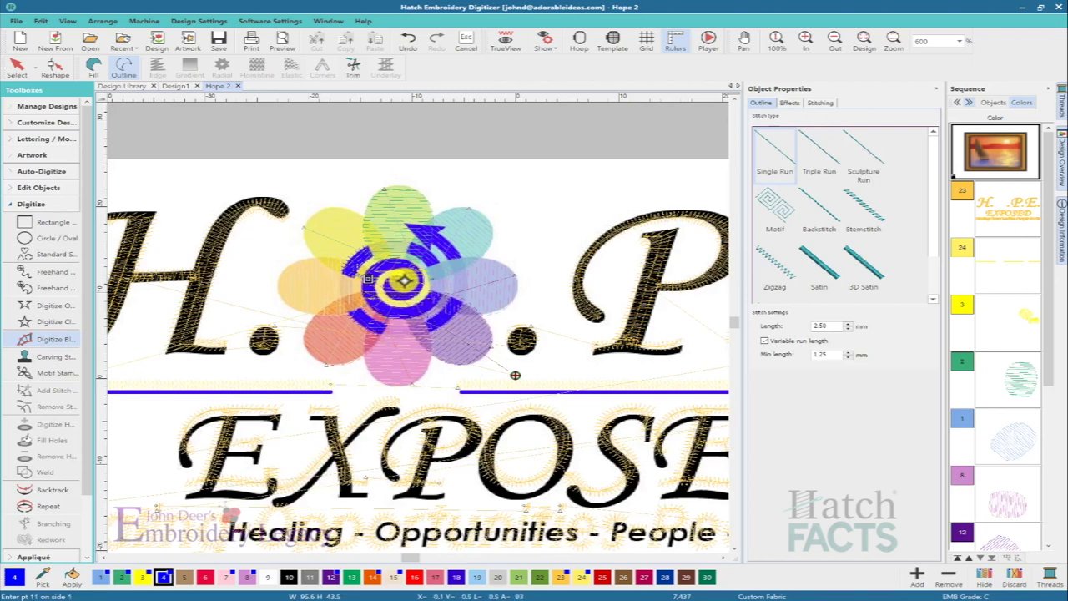
click(385, 283)
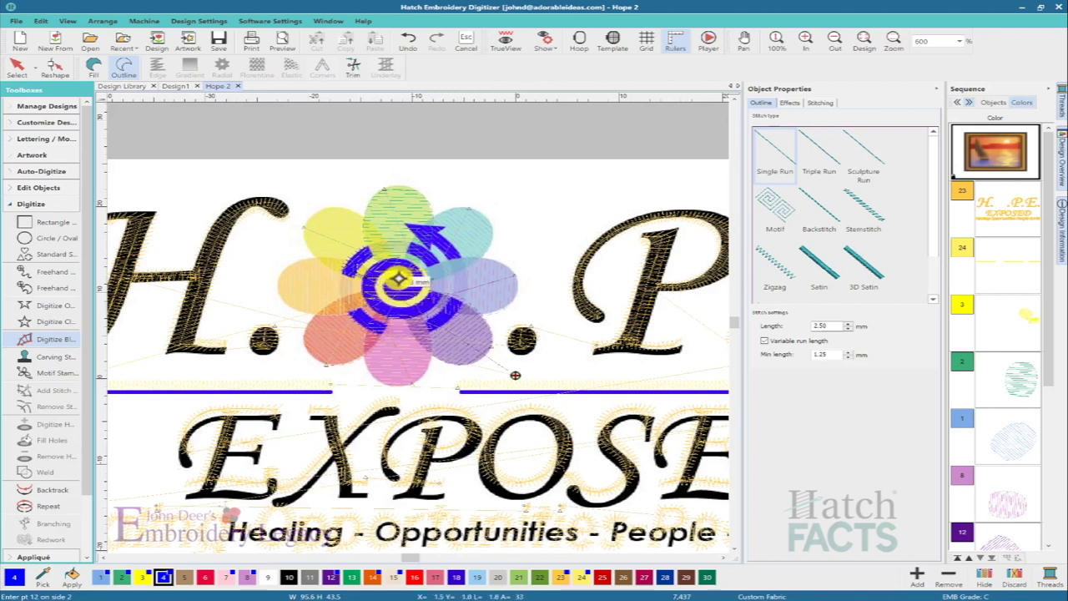
key(Return)
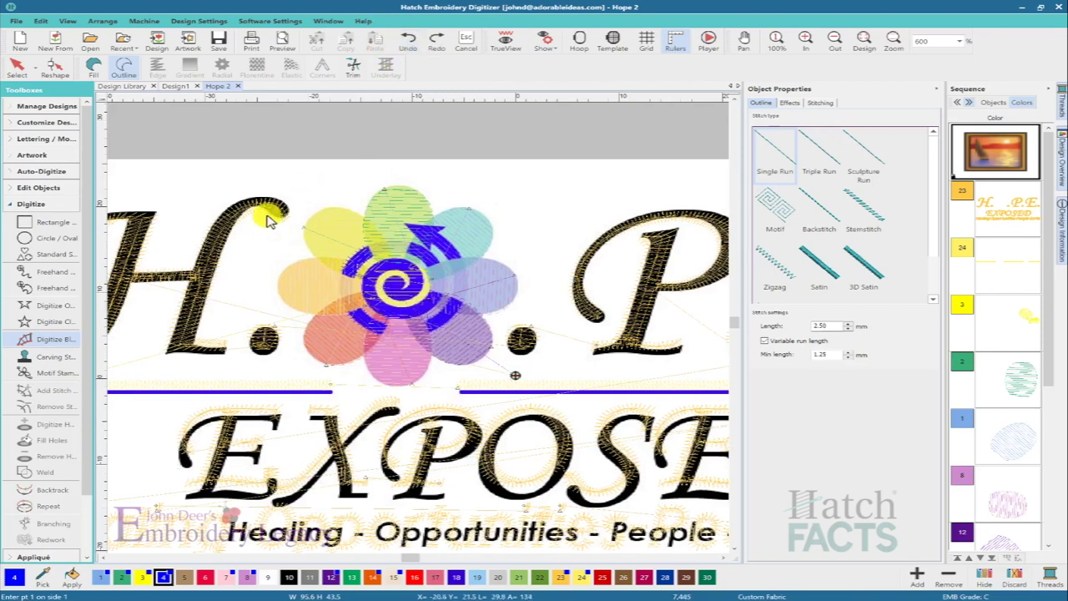
- Digitize a Satin fill block that follows the blue spiral in the flower's center, placing paired points from its outer end inward
click(94, 68)
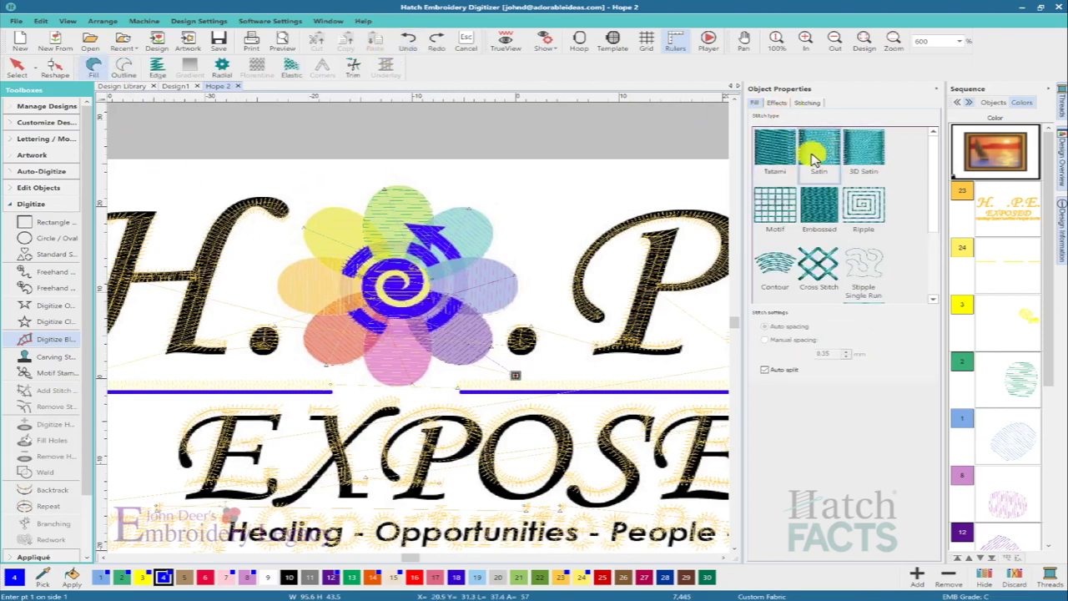
click(429, 292)
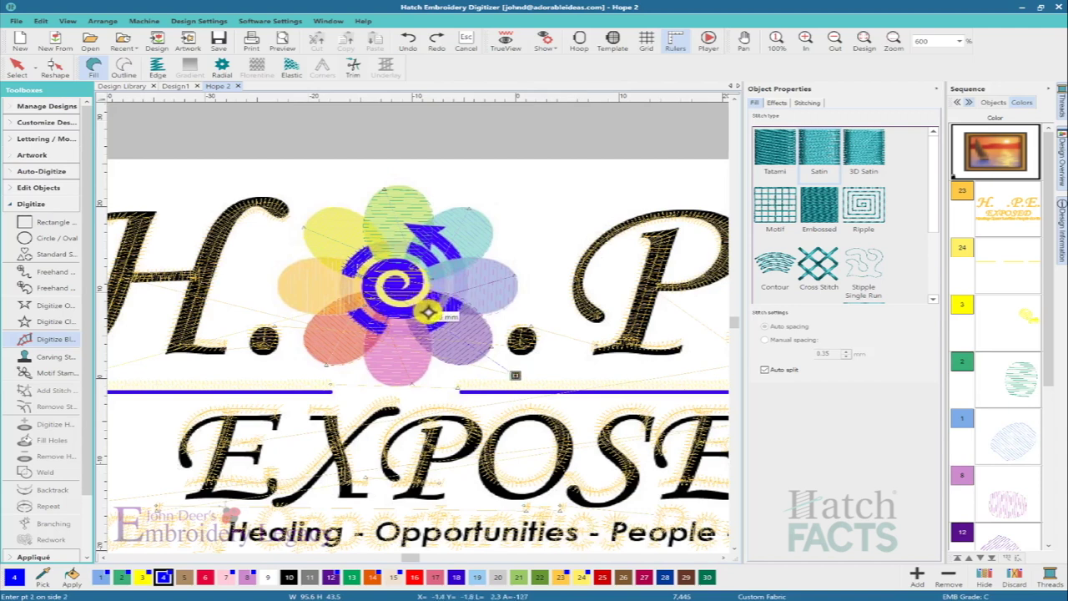
click(397, 320)
click(369, 298)
click(368, 296)
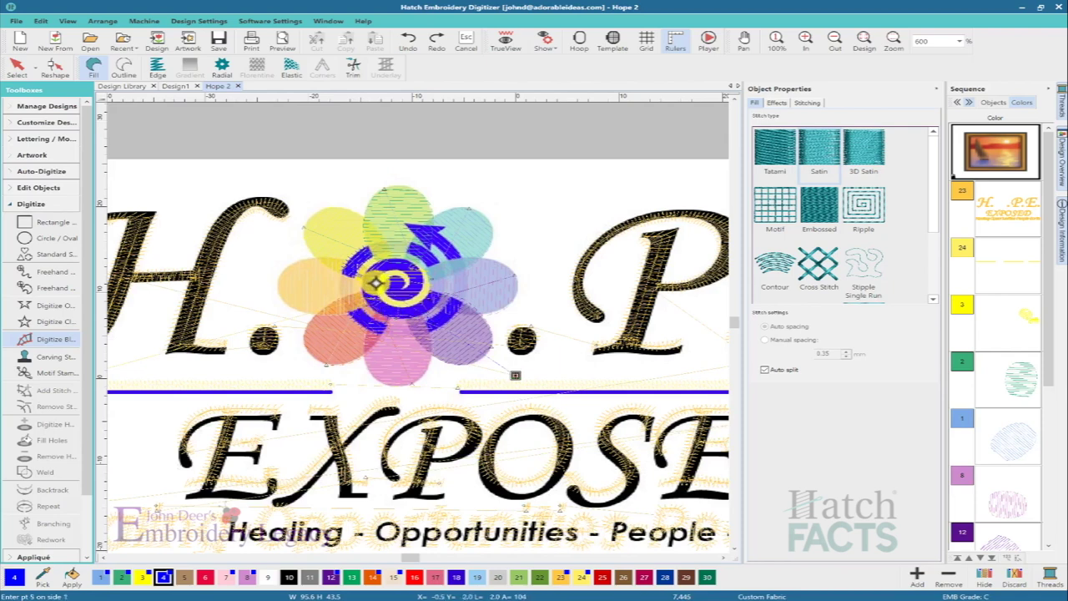
click(390, 275)
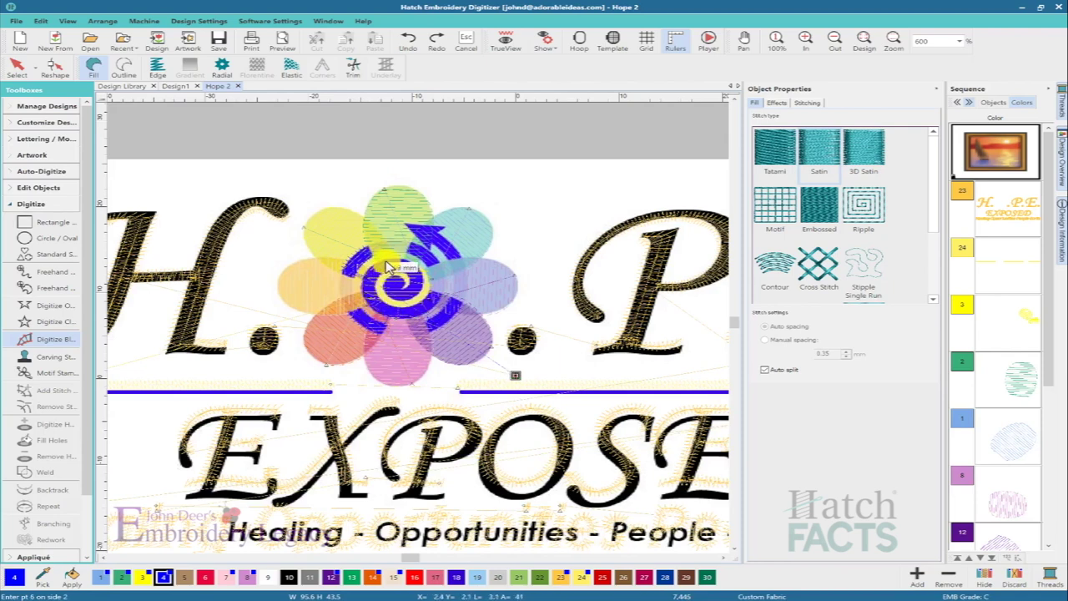
click(405, 263)
click(411, 284)
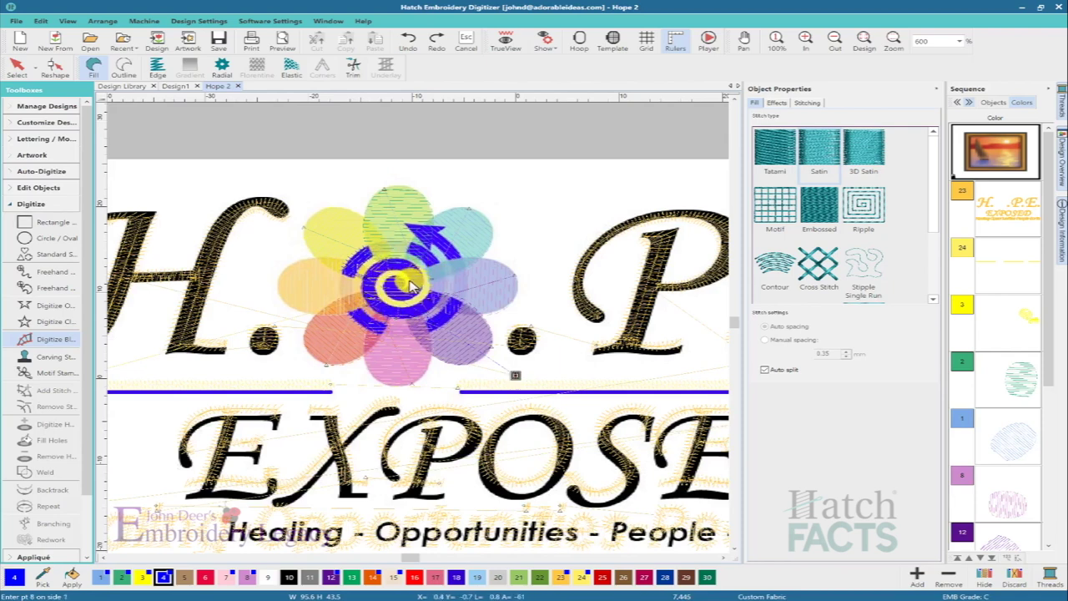
click(404, 294)
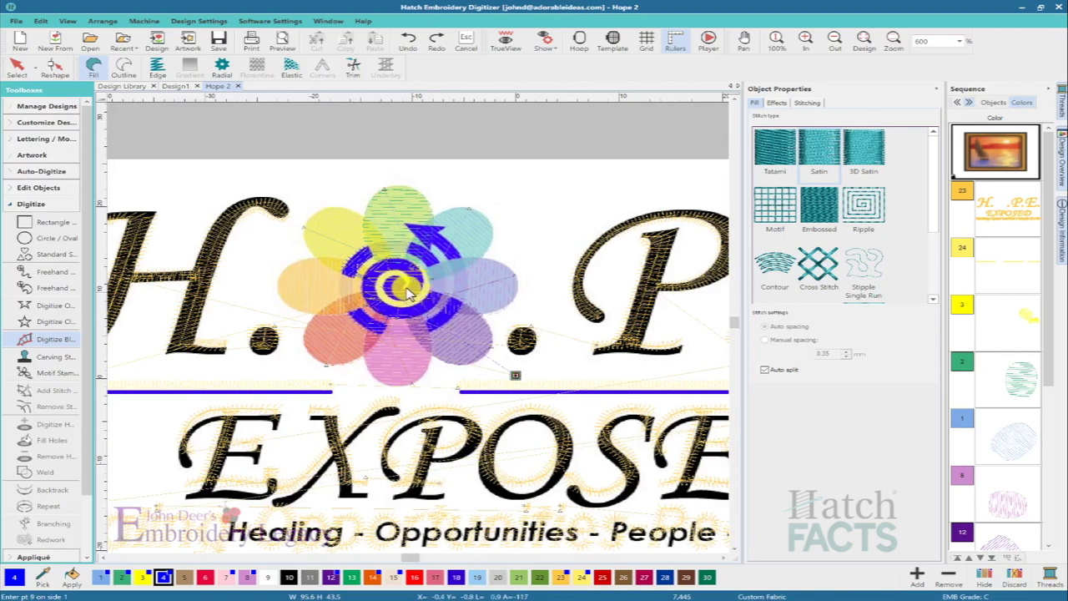
click(410, 302)
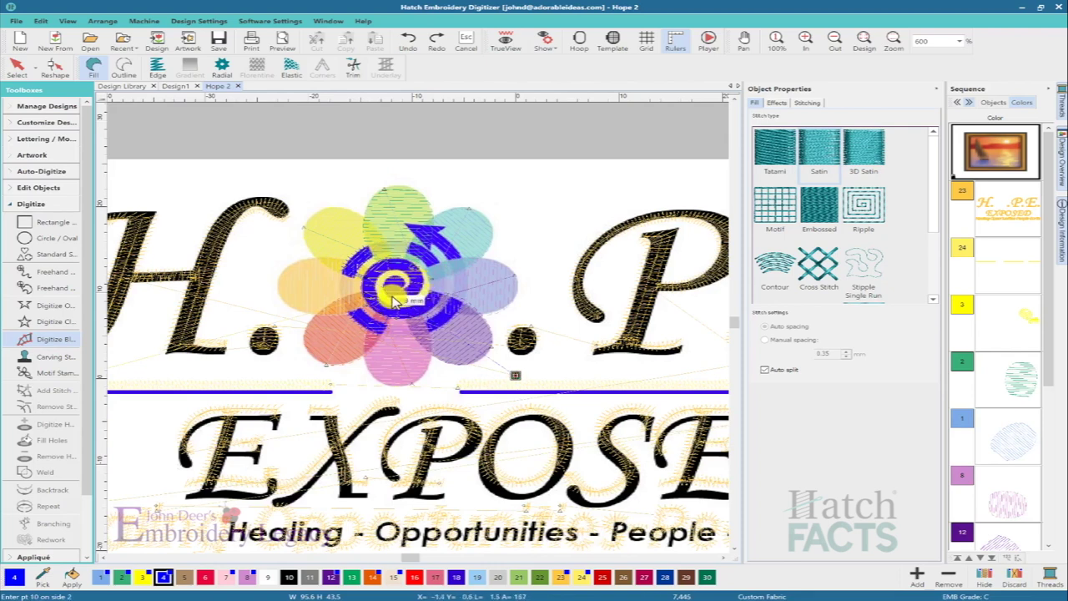
click(405, 284)
click(384, 288)
click(399, 282)
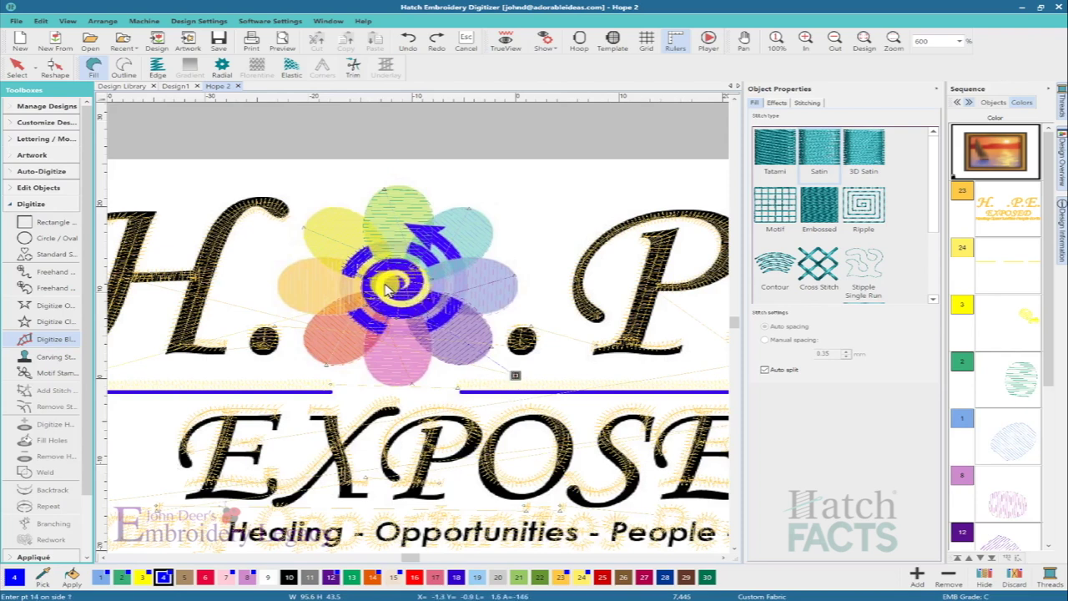
key(Return)
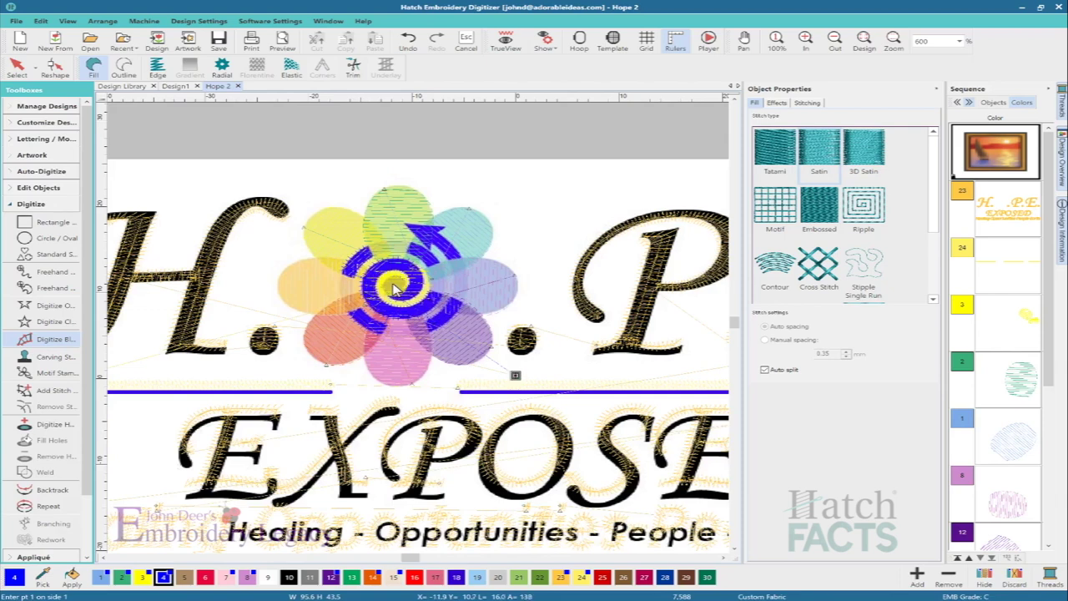
- Digitize an open Single Run line from the center spiral to the short inner blue arc beneath the arrow
click(43, 305)
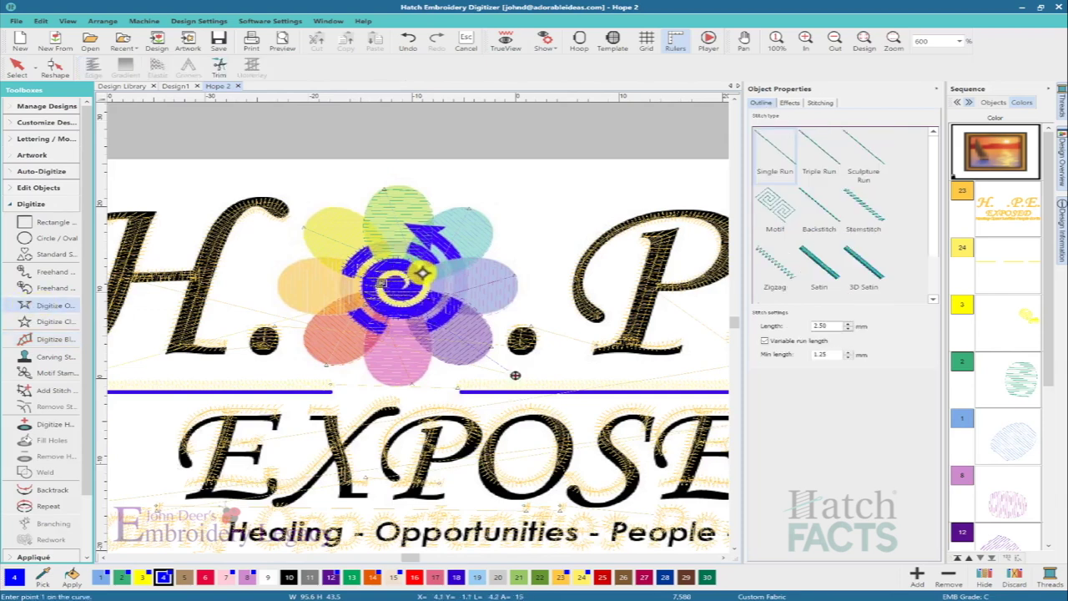
click(422, 269)
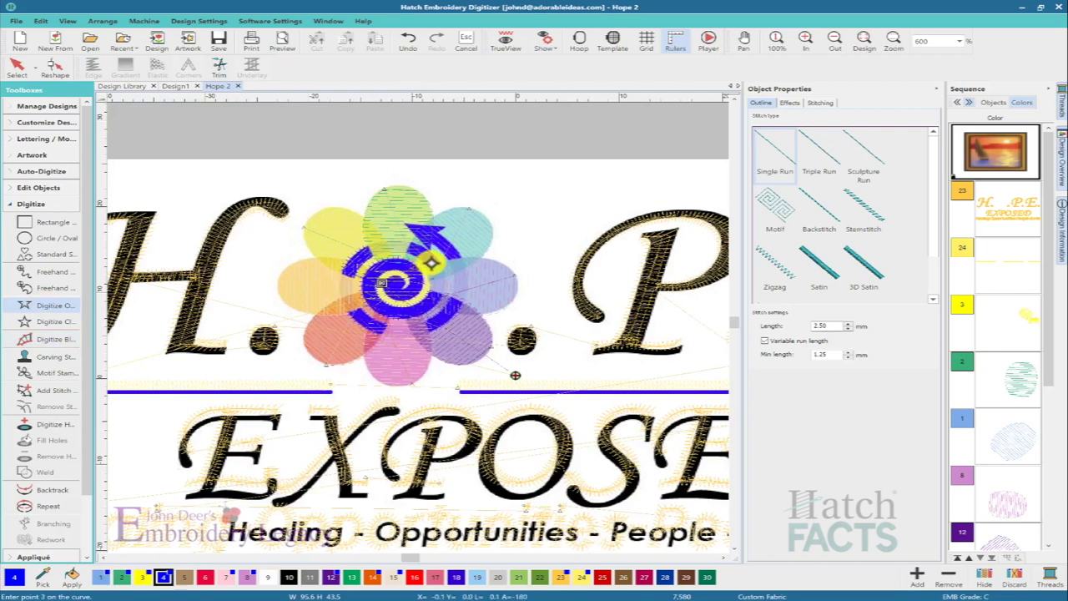
key(Return)
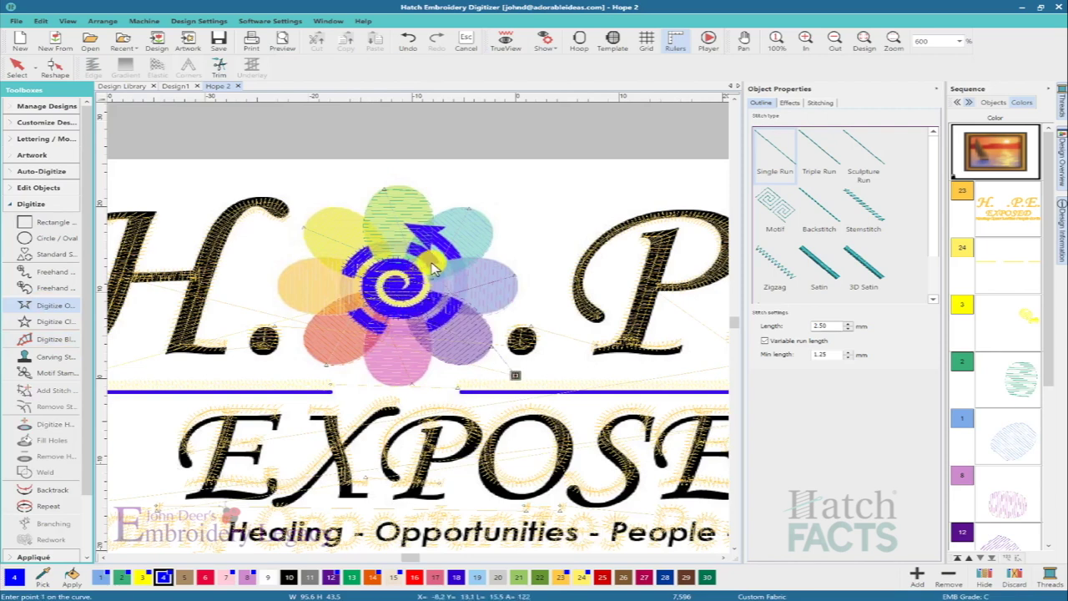
- Digitize a Satin fill block over the short inner blue arc beneath the arrow, between the green and teal petals
click(39, 322)
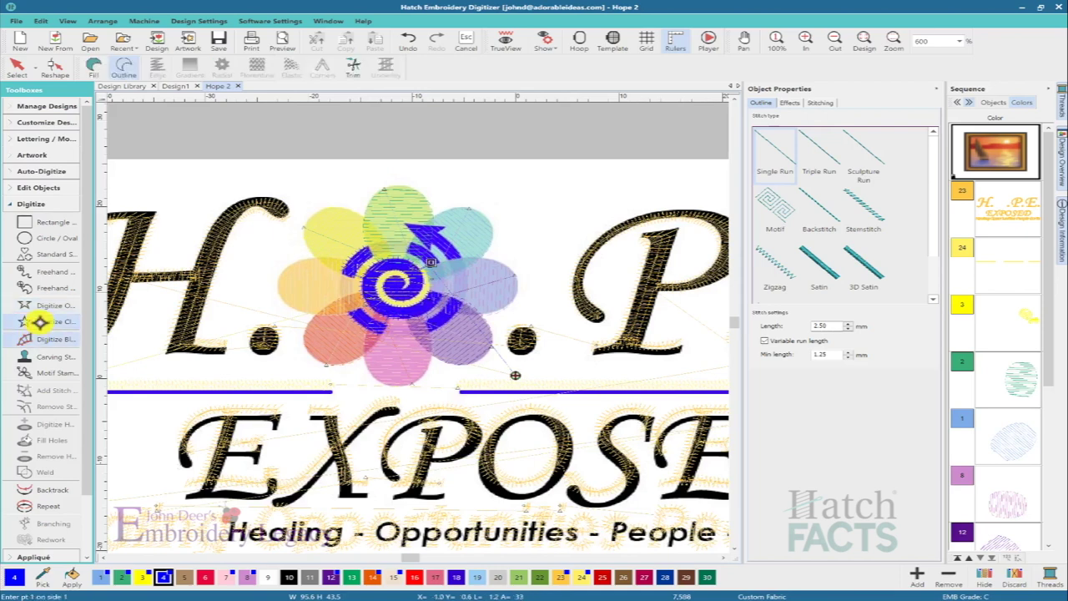
click(92, 68)
click(431, 262)
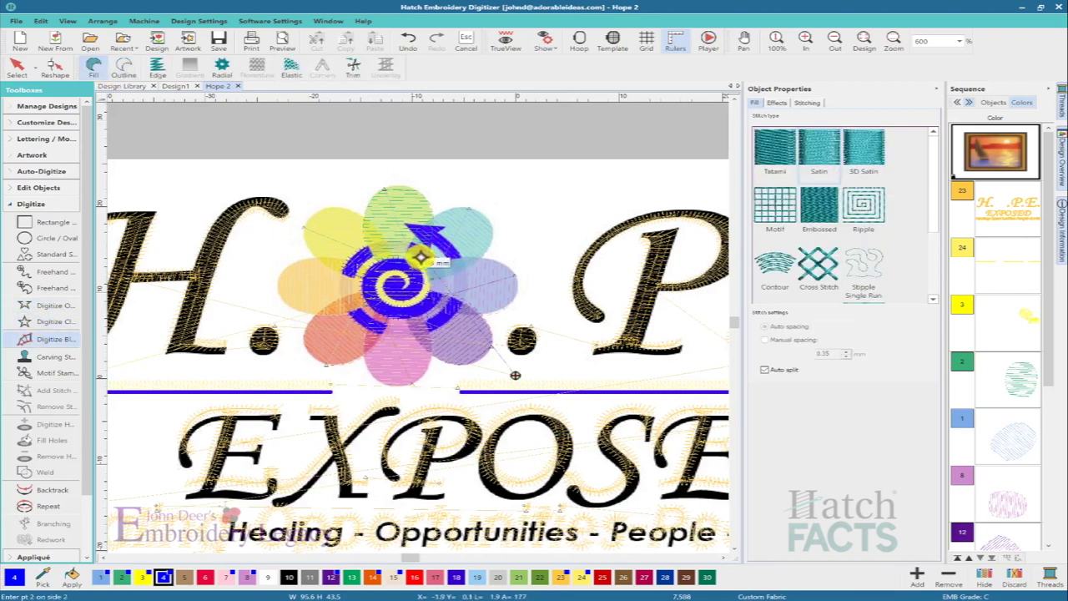
click(514, 376)
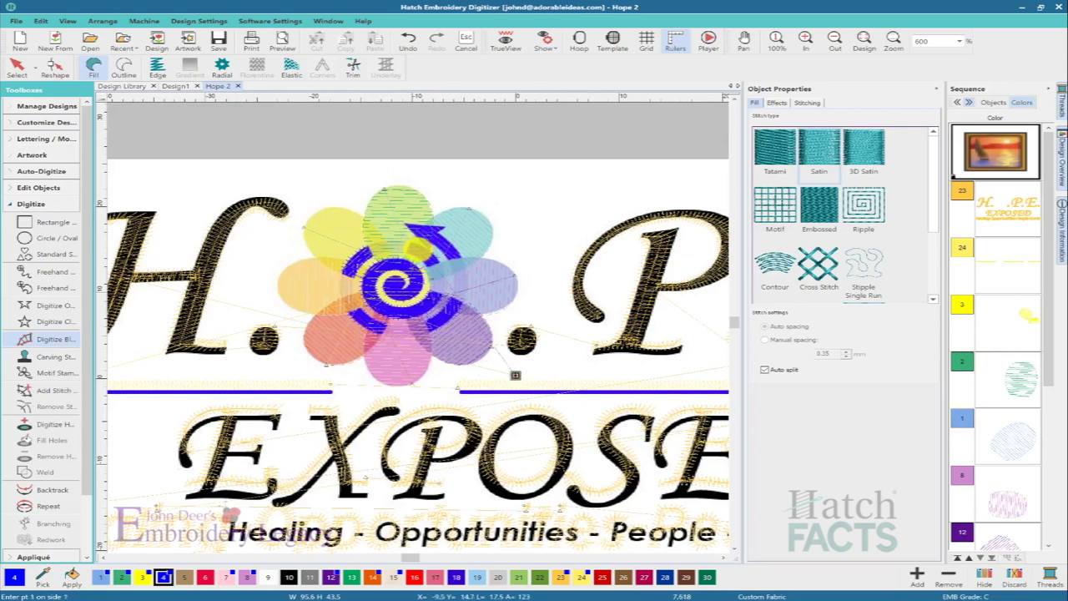
- Digitize an open Single Run line from the short inner blue arc to the tail of the arrow, and check it in TrueView
click(25, 305)
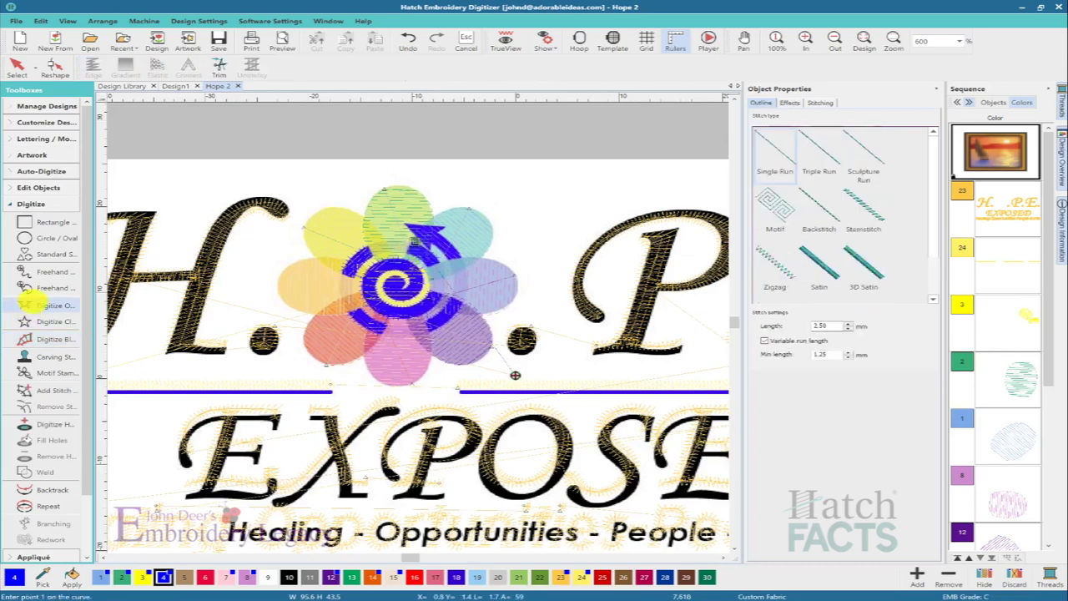
click(437, 241)
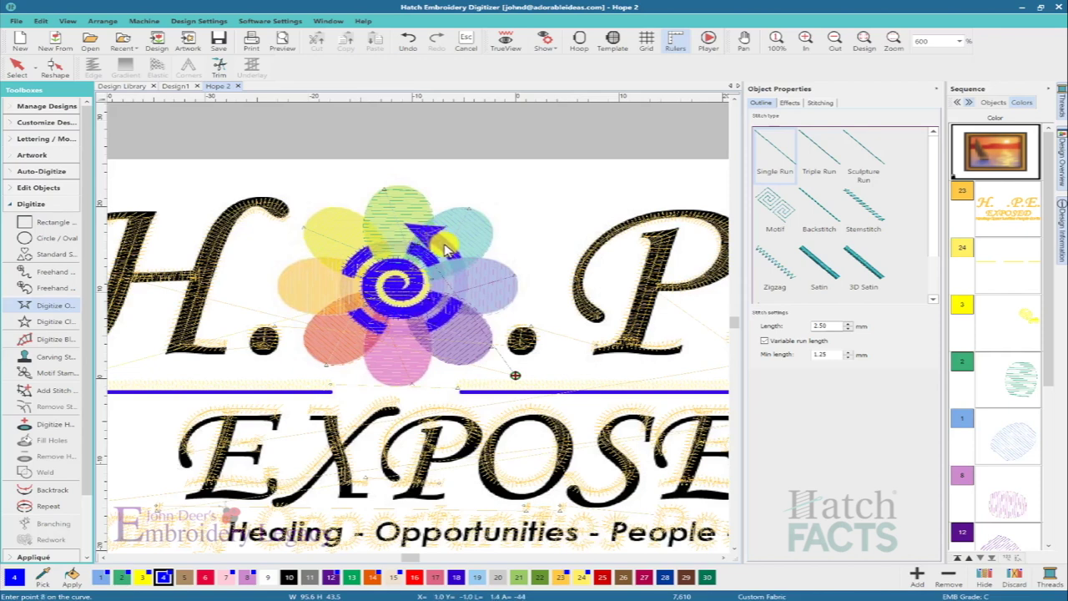
click(451, 253)
click(454, 257)
click(454, 257)
key(t)
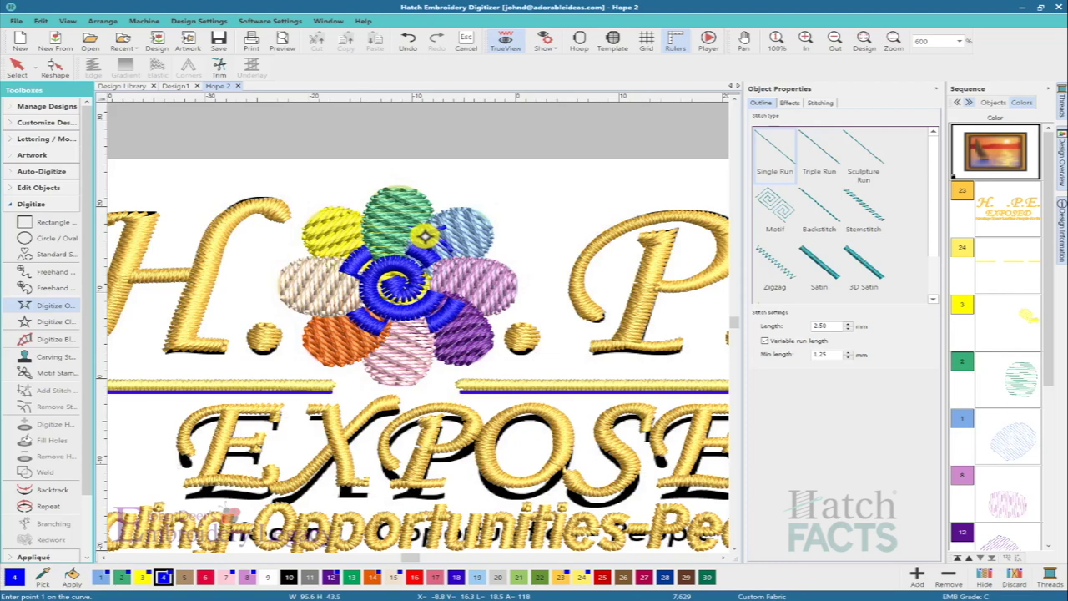
key(t)
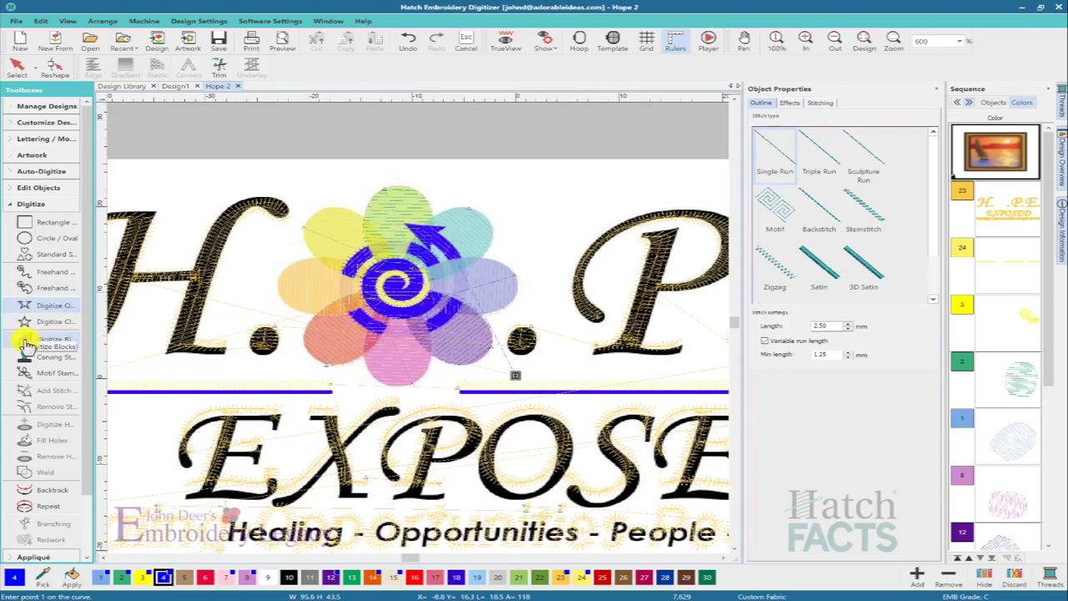
- Digitize a Satin fill block along the arrow's curved shaft, from its tail up to the base of the arrowhead
click(25, 338)
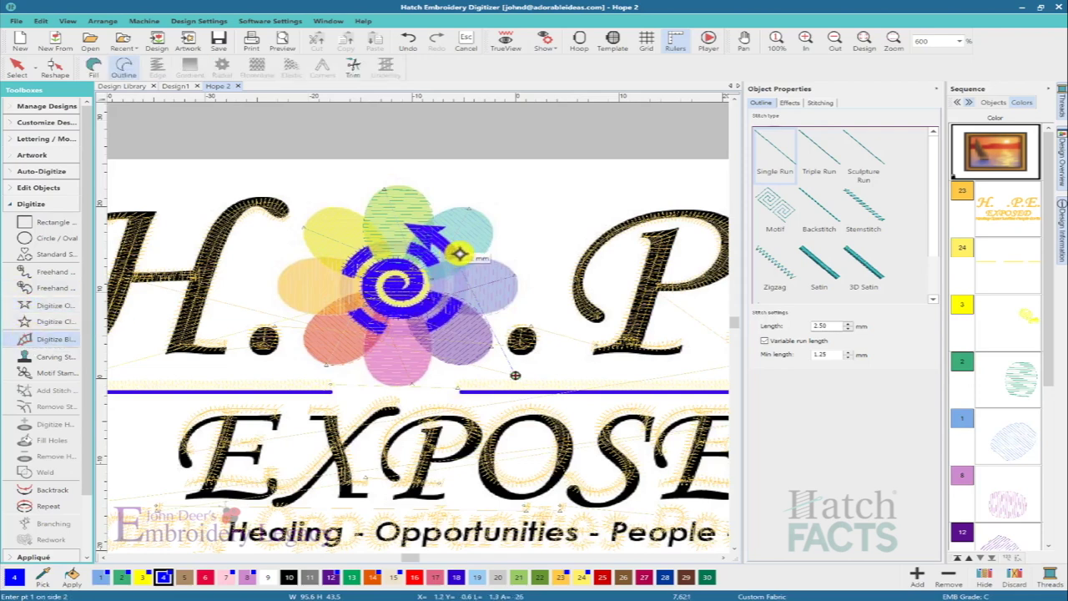
click(451, 249)
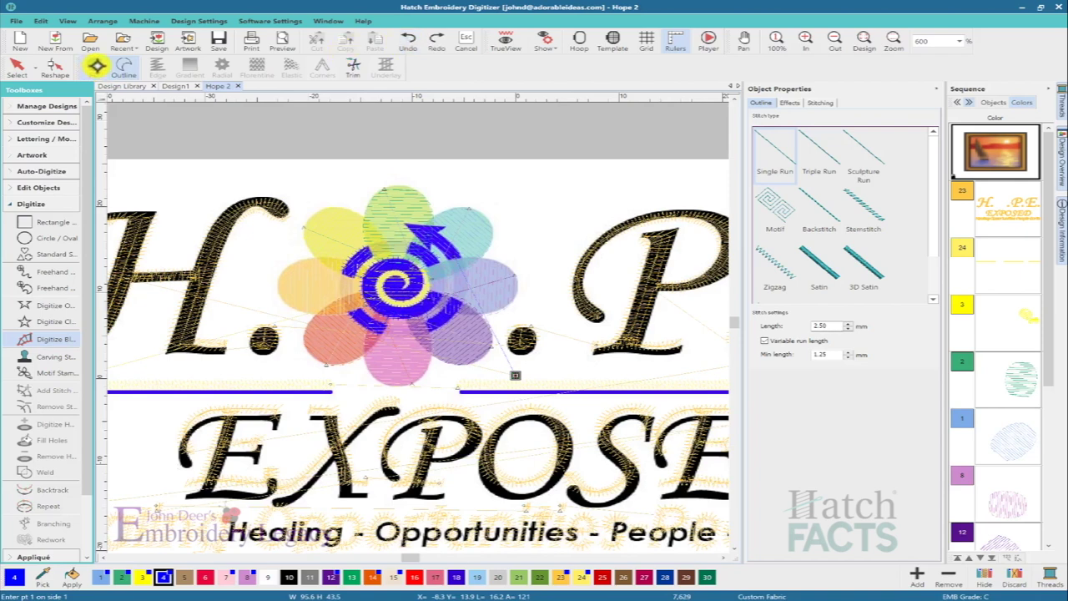
click(93, 68)
click(458, 256)
click(461, 254)
click(440, 249)
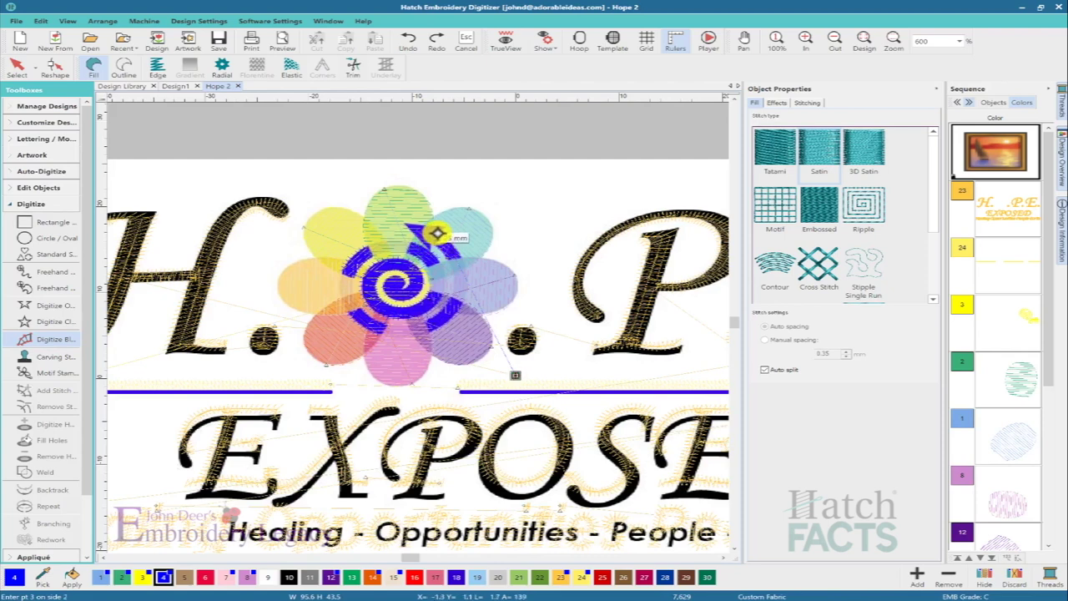
click(439, 235)
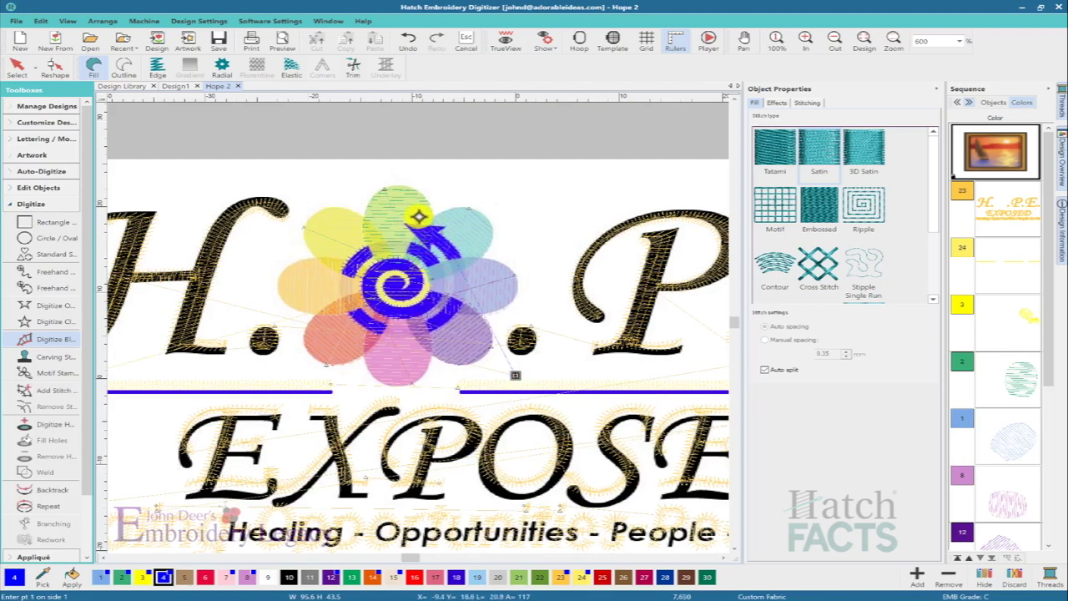
- Digitize an open Single Run line from the top of the arrow's shaft into the arrowhead
click(30, 310)
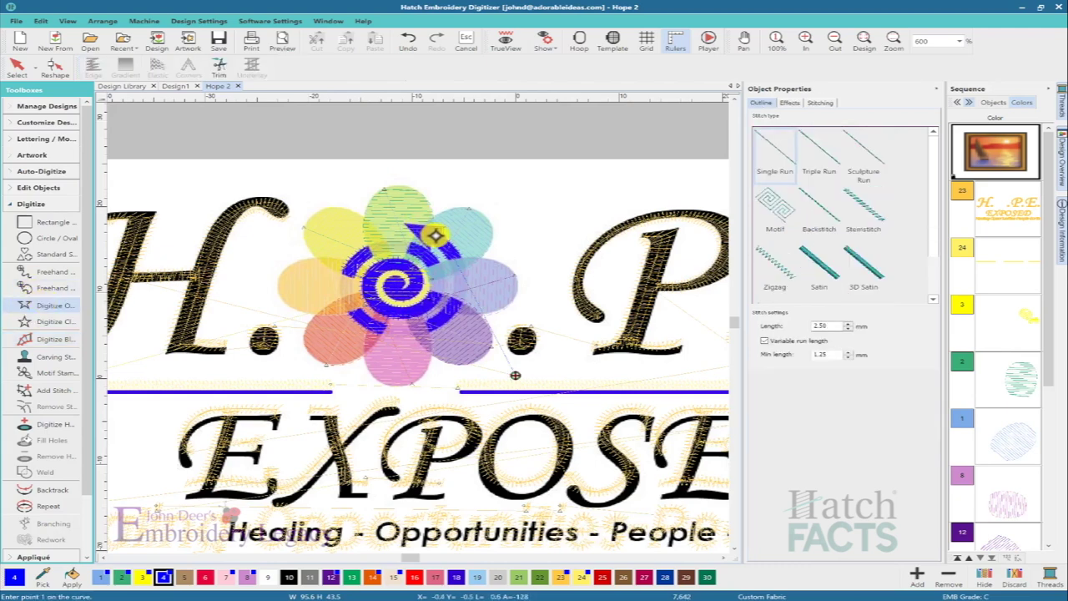
click(435, 234)
click(419, 230)
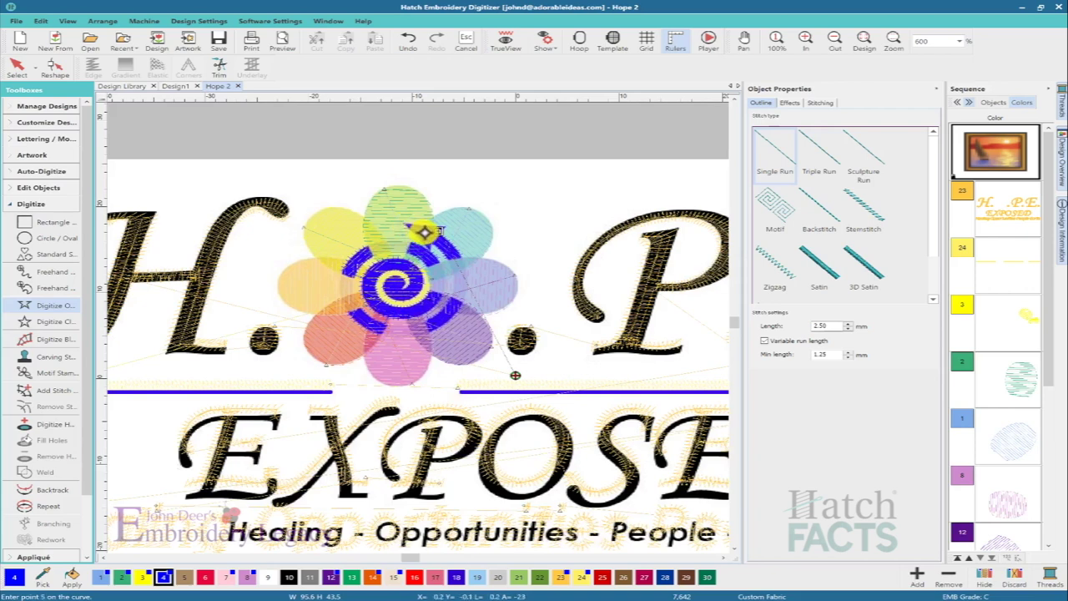
key(Return)
- Digitize a Satin fill block over the blue arrowhead and preview the whole design in TrueView
click(34, 338)
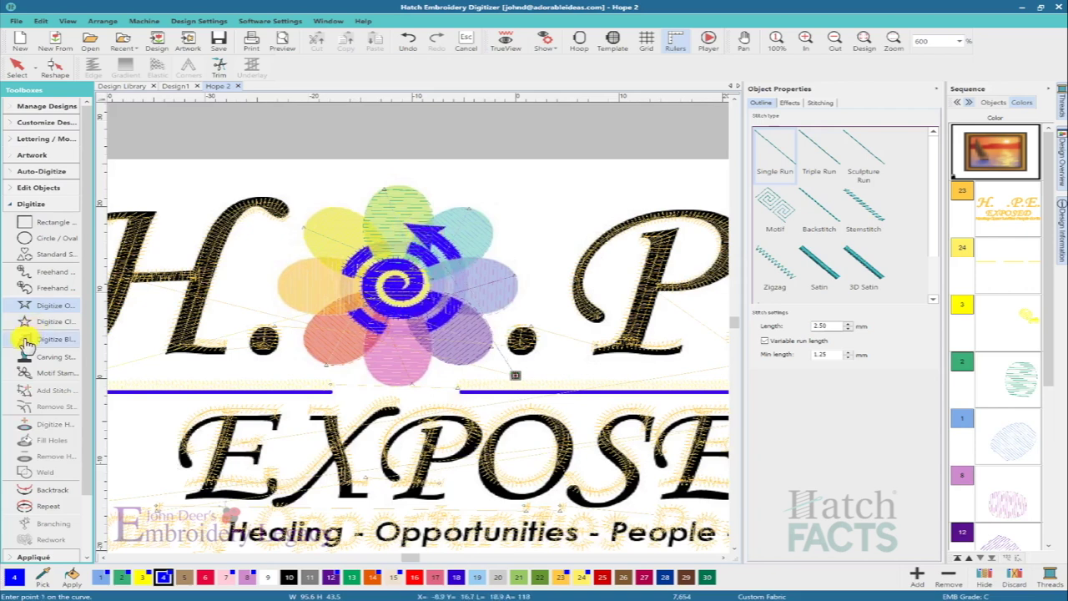
click(94, 67)
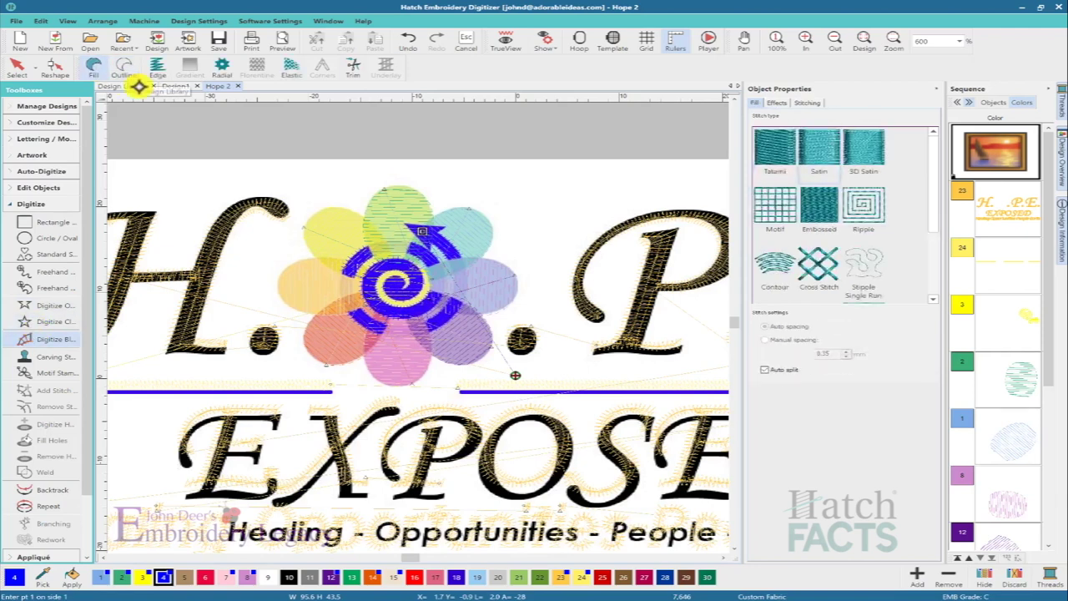
click(667, 170)
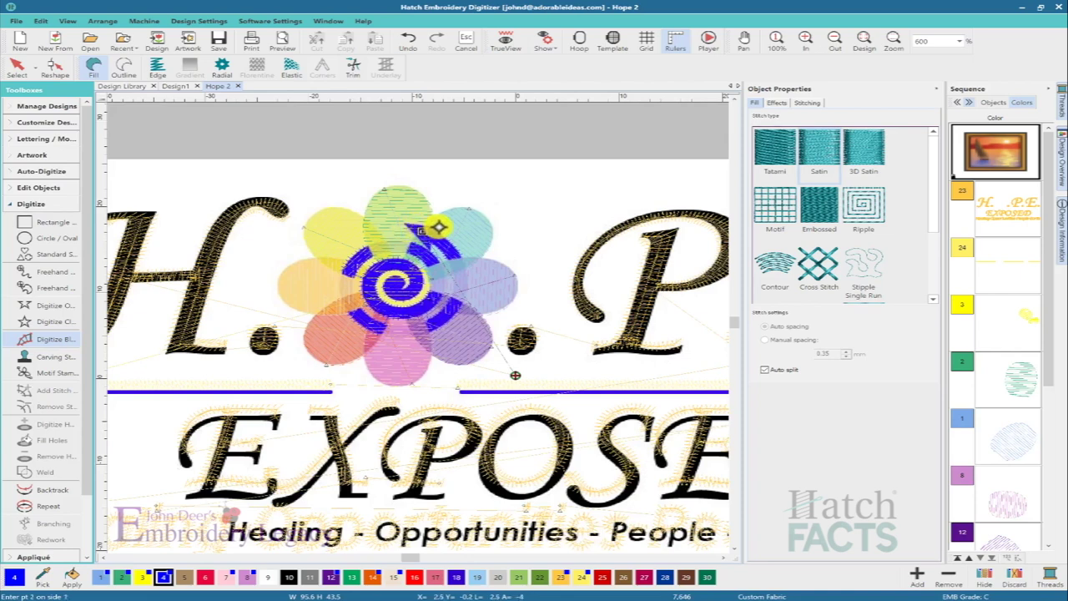
click(440, 226)
click(426, 245)
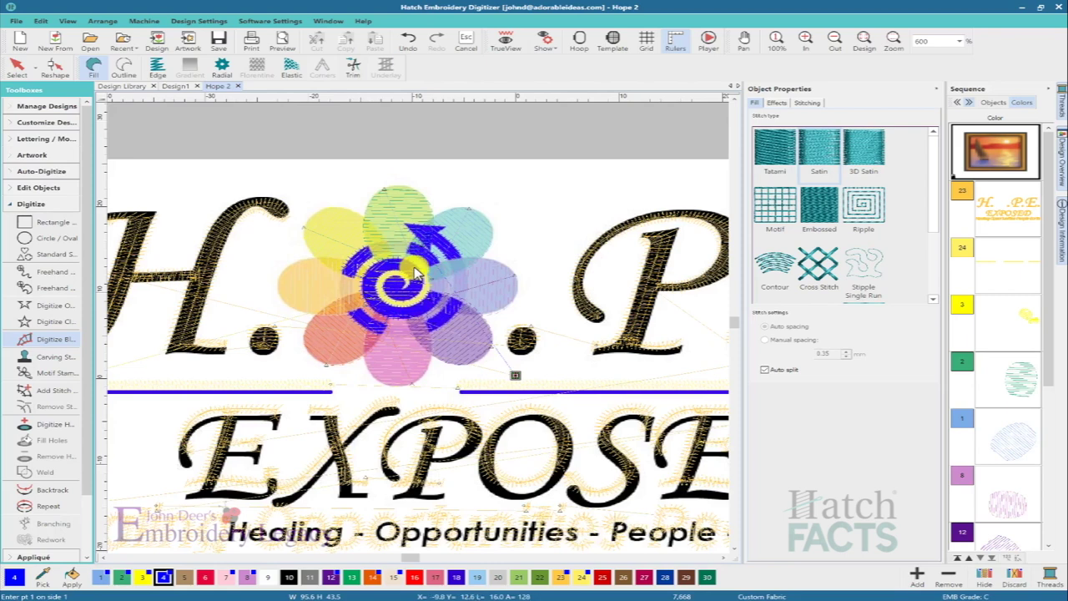
key(t)
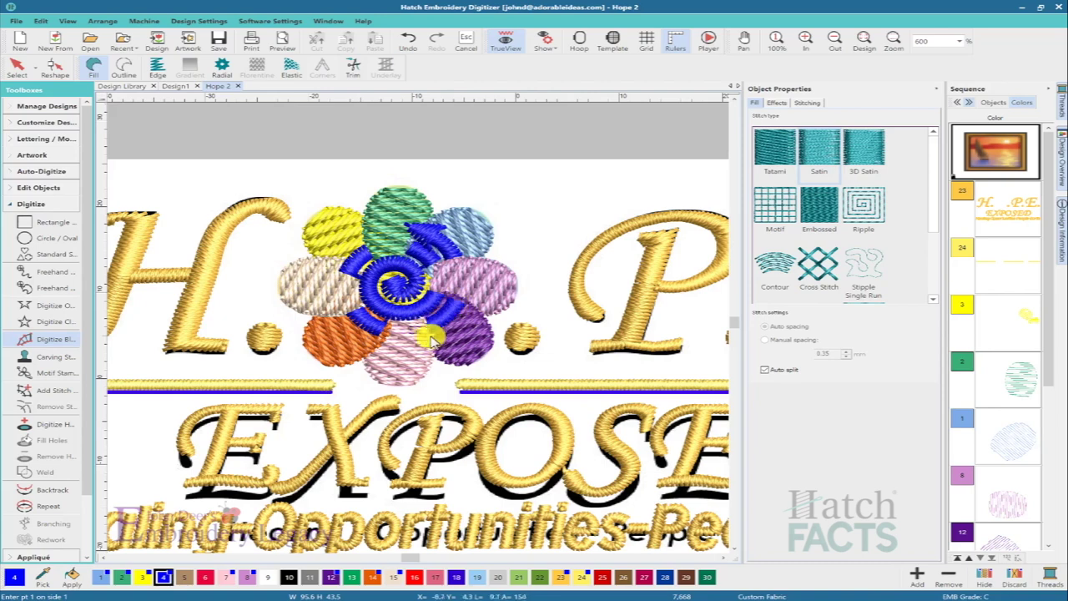
scroll(448, 306, down, 2)
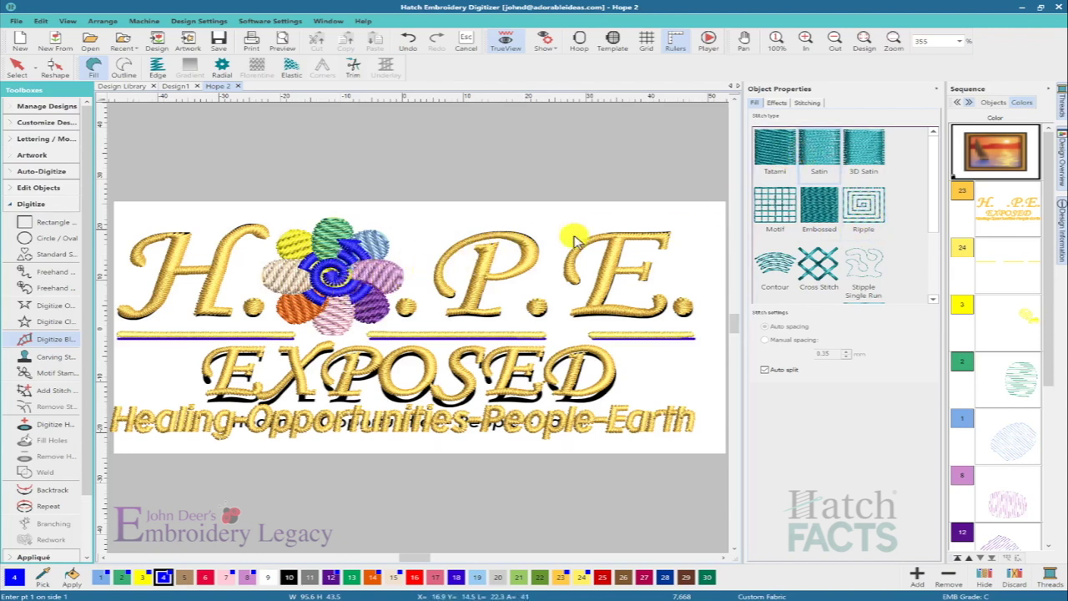
- Select all objects of blue color 4 and set their Satin fill to a manual spacing of 0.50 mm
scroll(1050, 275, down, 1)
scroll(1050, 275, down, 5)
click(1014, 500)
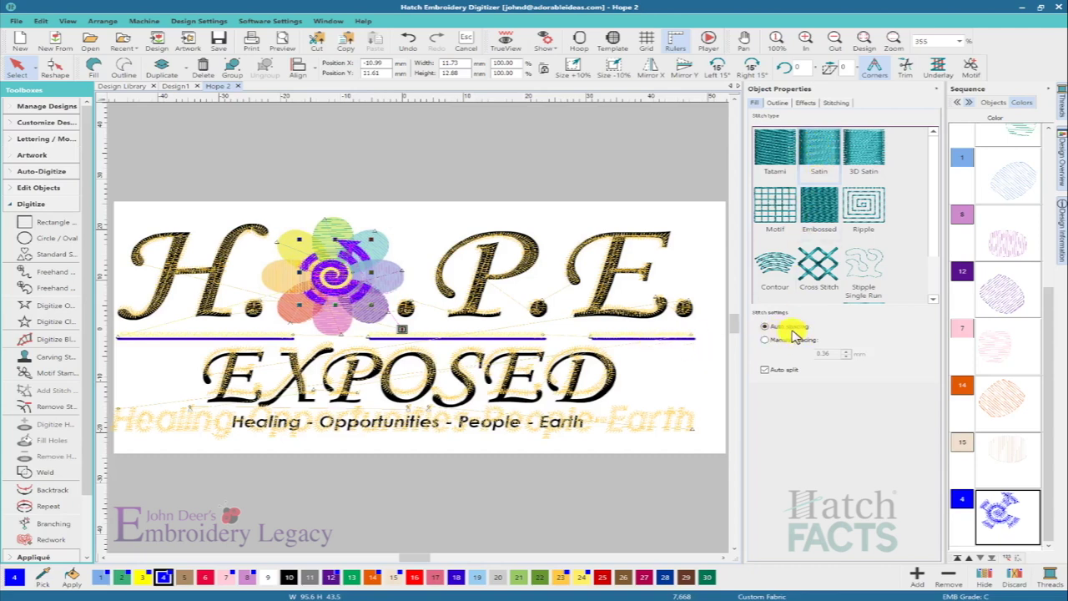
click(766, 341)
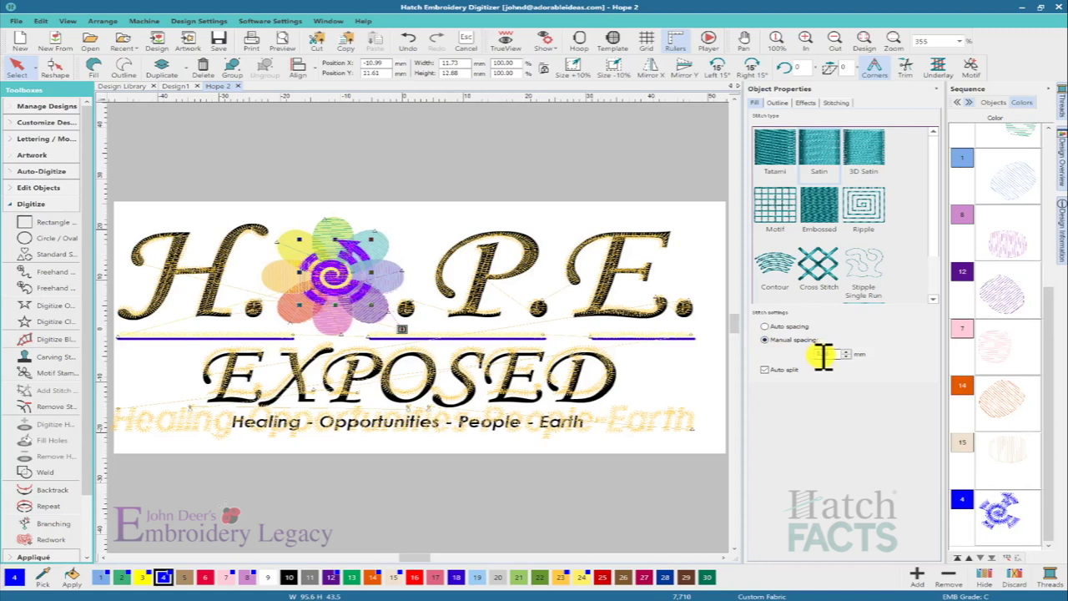
click(825, 354)
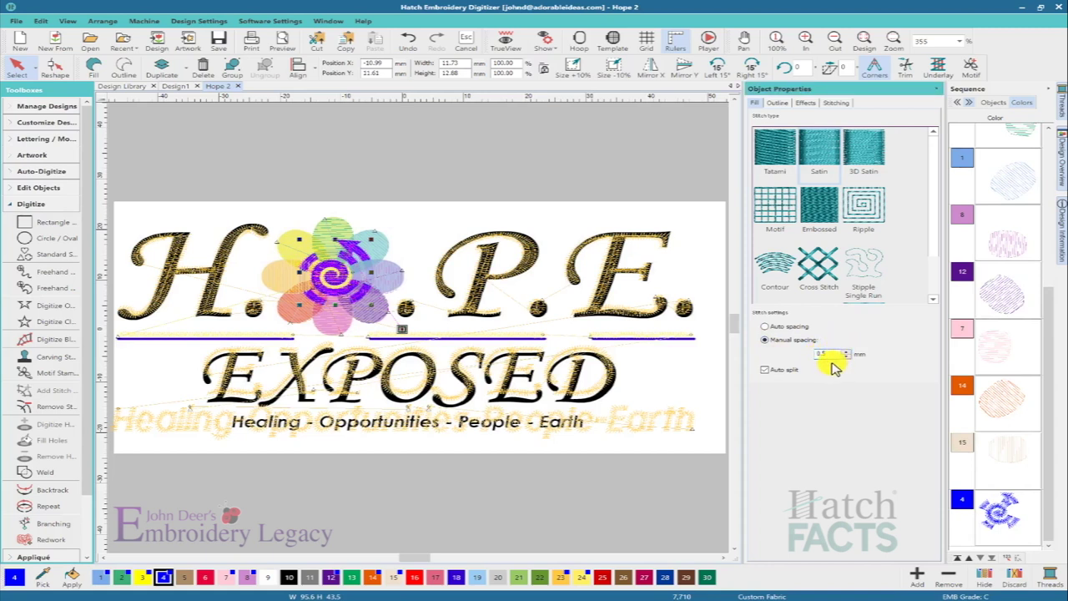
key(Return)
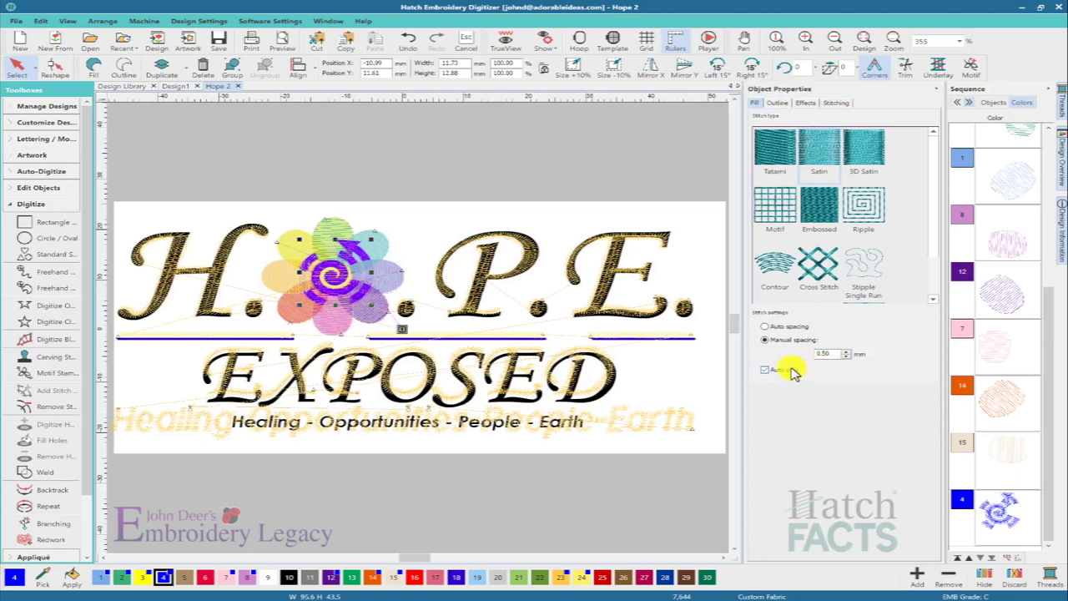
- Set Underlay 1 of the selected blue objects to Center Run, reapply their pull compensation, and preview the design in TrueView
click(806, 102)
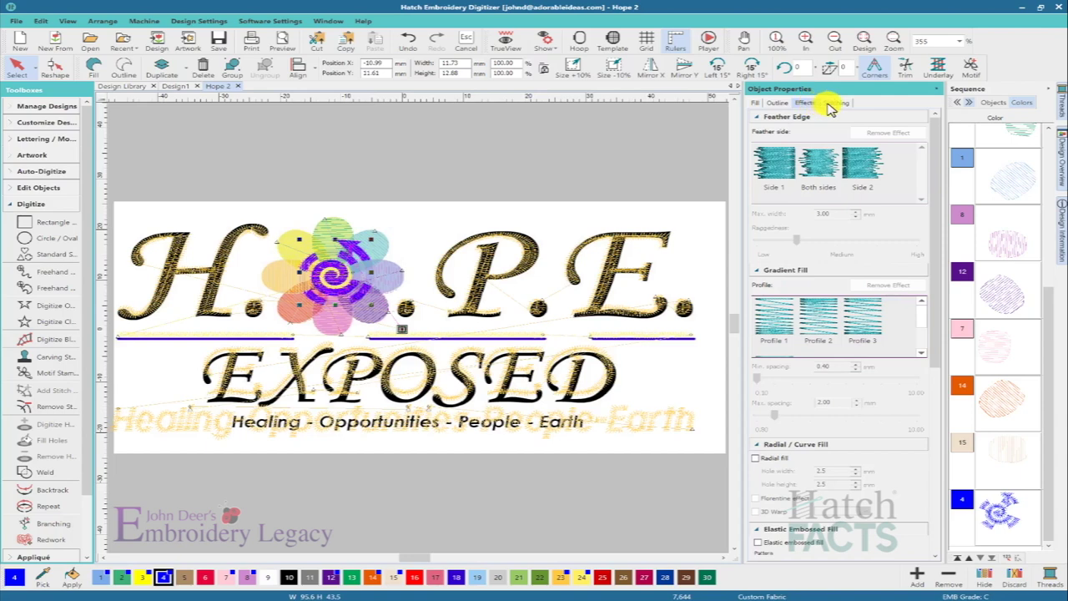
click(835, 102)
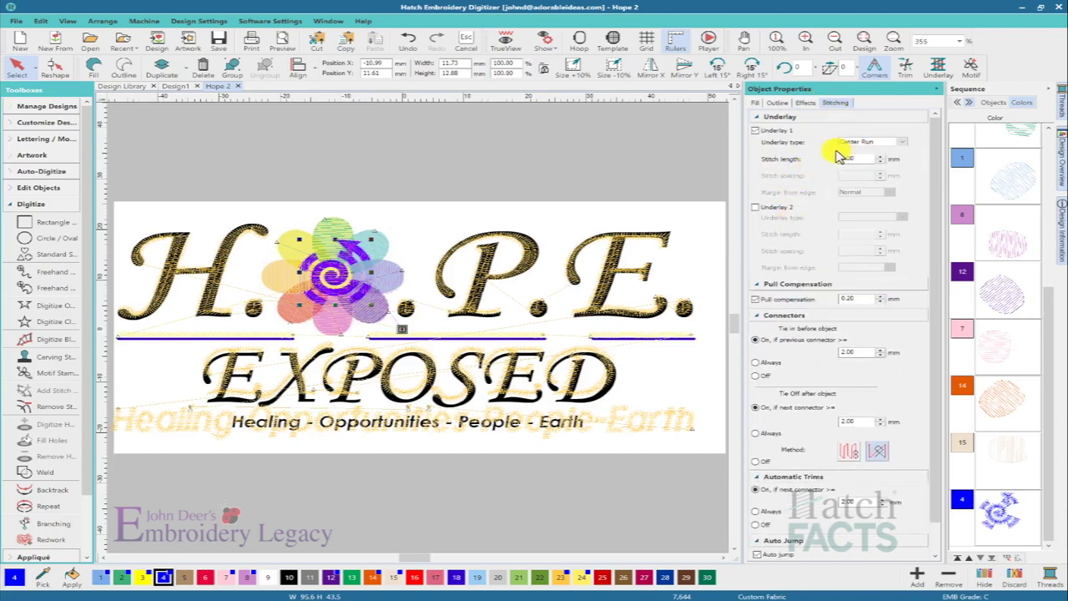
click(754, 133)
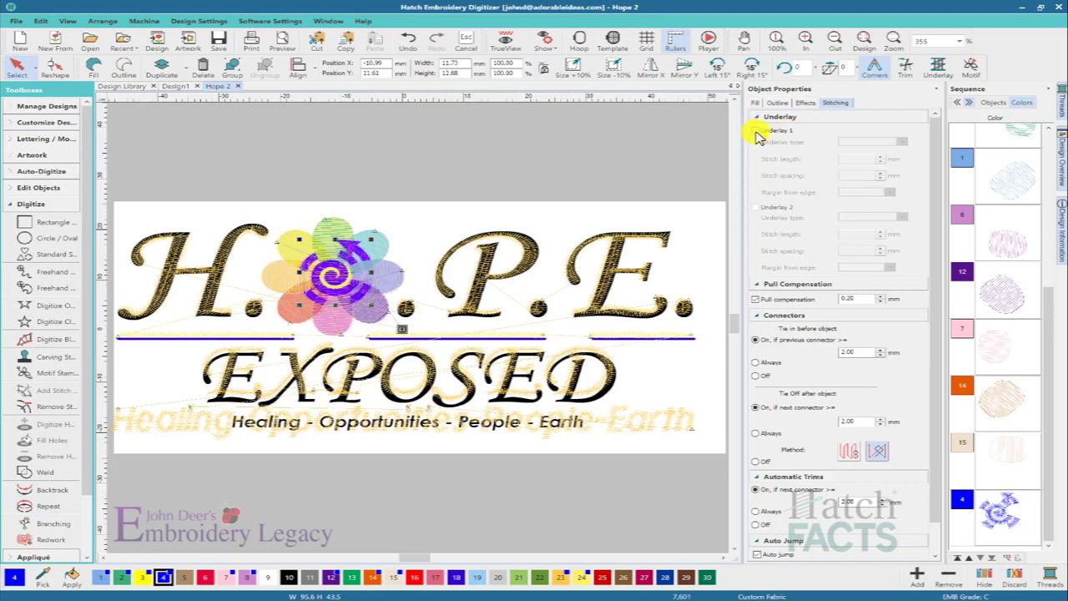
click(756, 133)
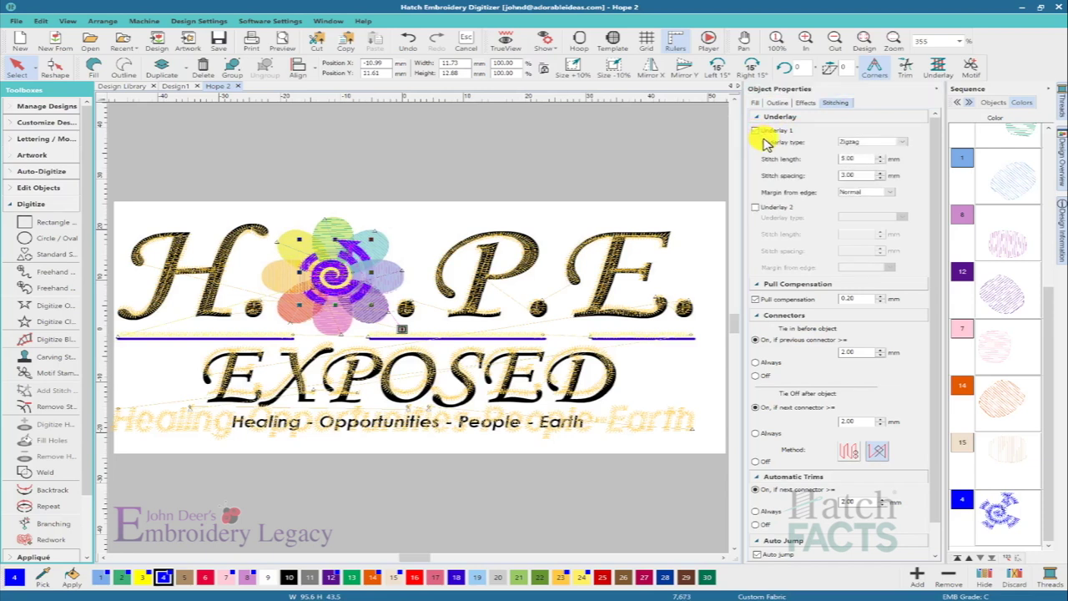
click(901, 142)
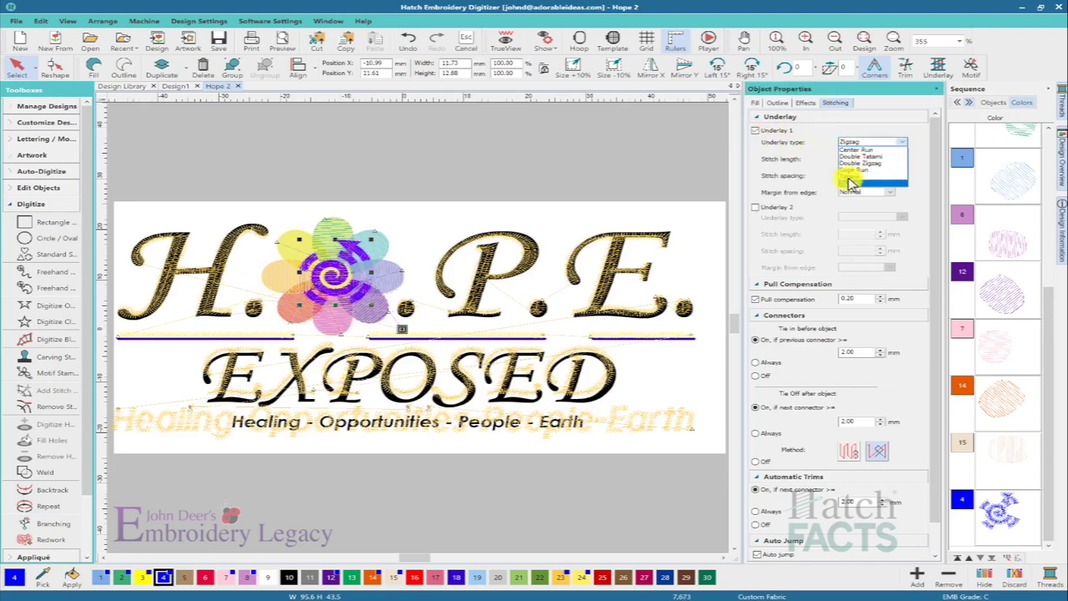
click(851, 150)
click(756, 299)
click(756, 300)
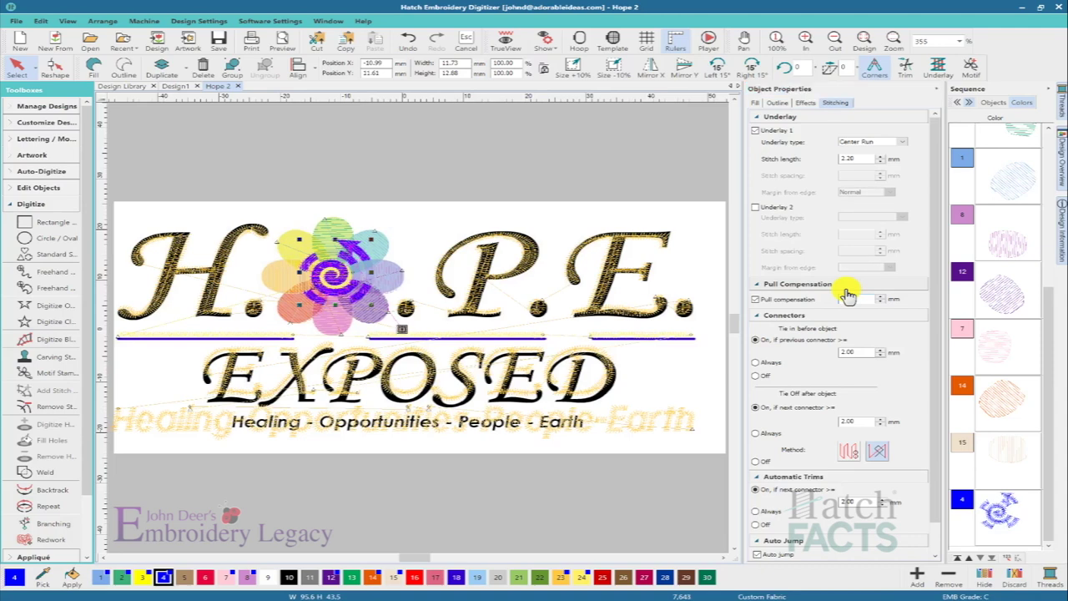
key(Escape)
key(t)
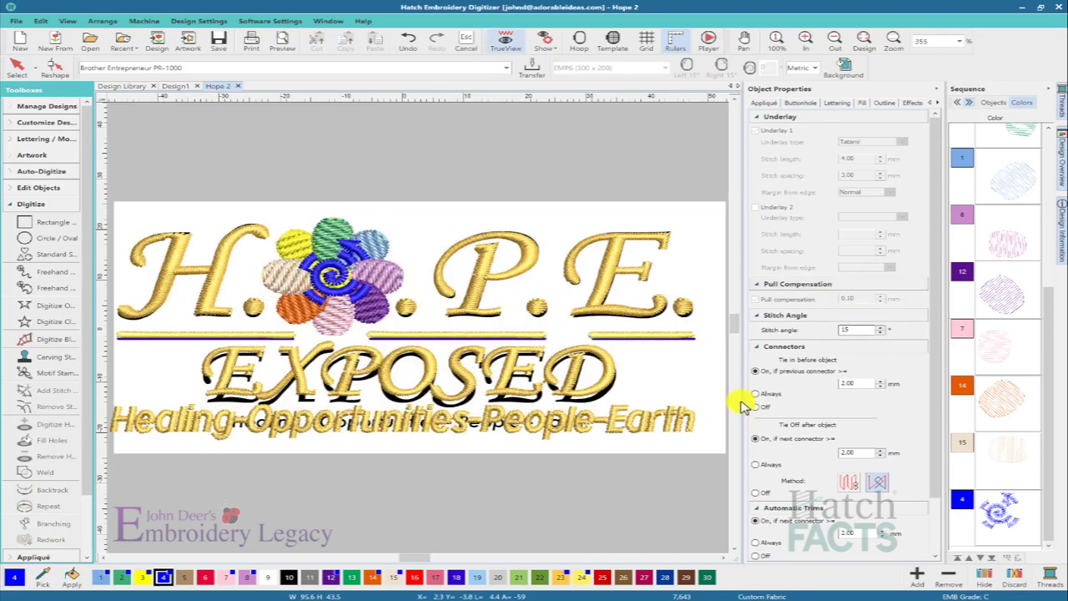
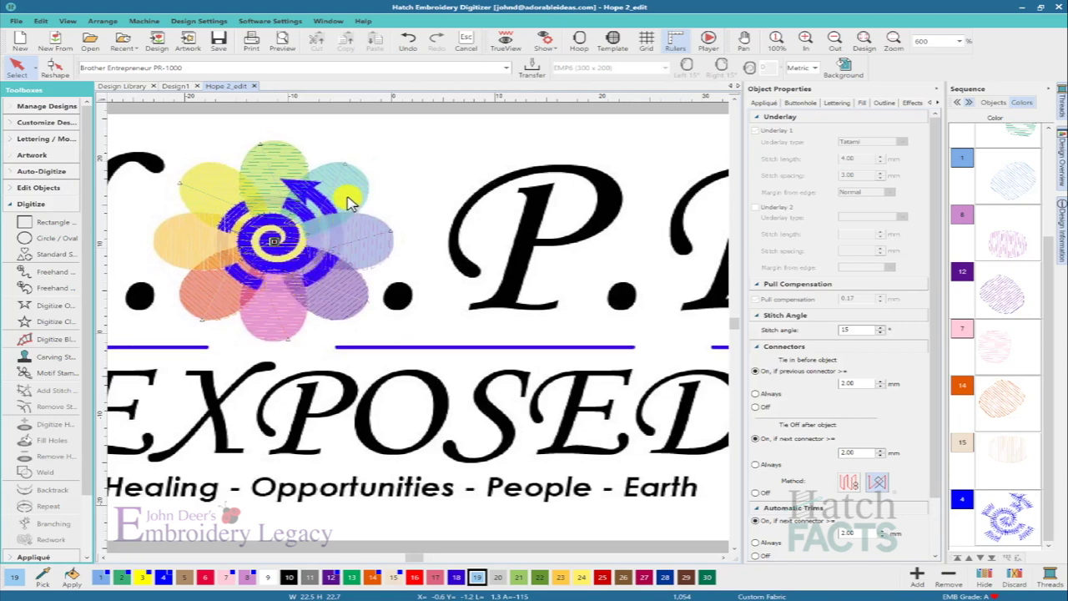
- Digitize a Satin fill block in light blue color 19 over the faint arc segment crossing the lavender petal, below the arrow's tail
click(38, 338)
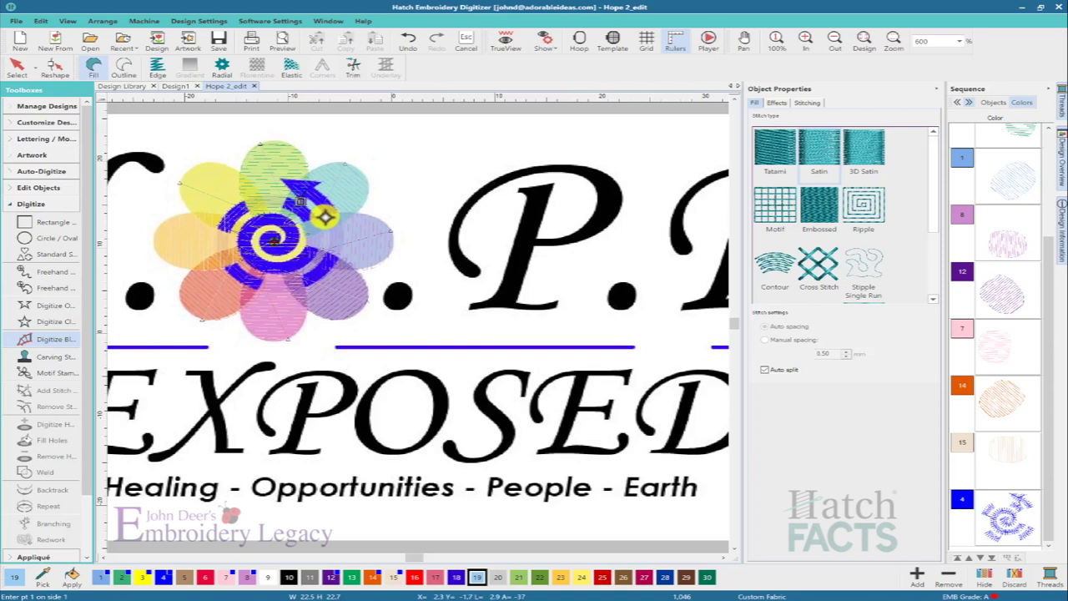
click(325, 216)
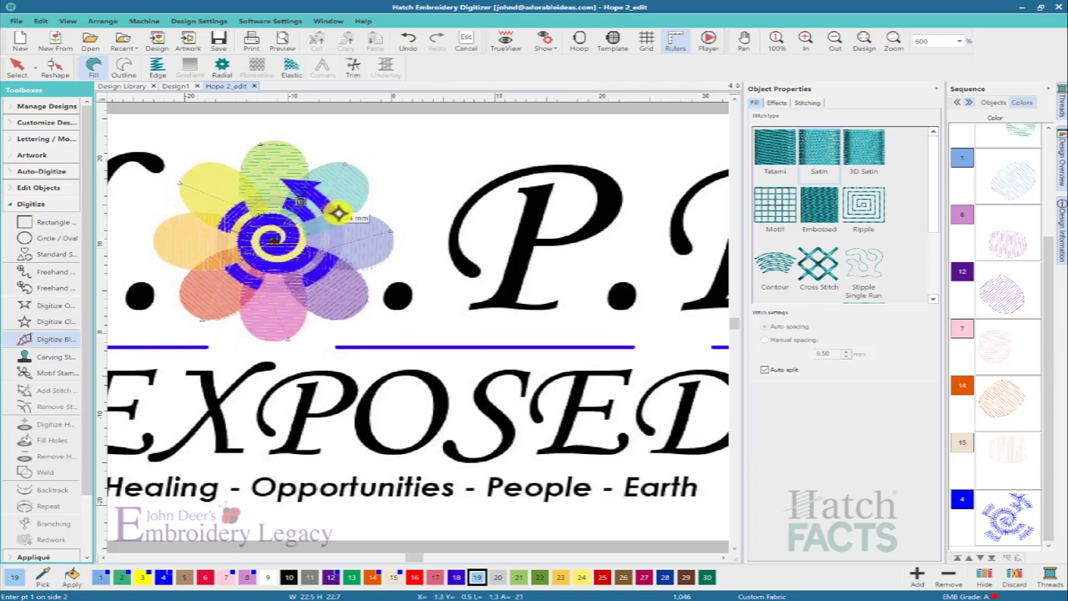
key(Escape)
key(Escape)
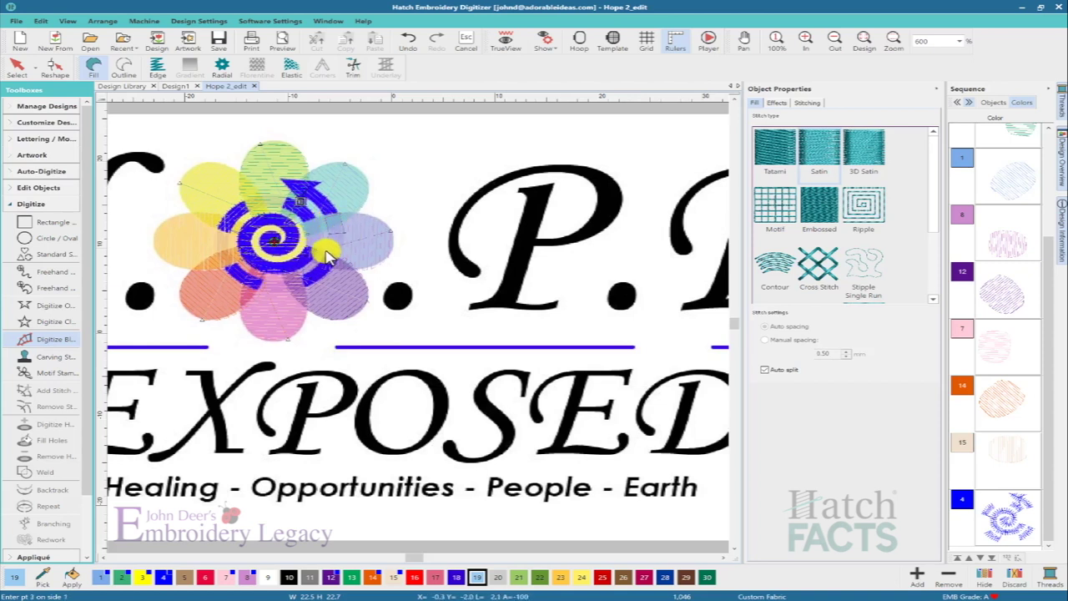
key(Return)
click(342, 262)
click(328, 232)
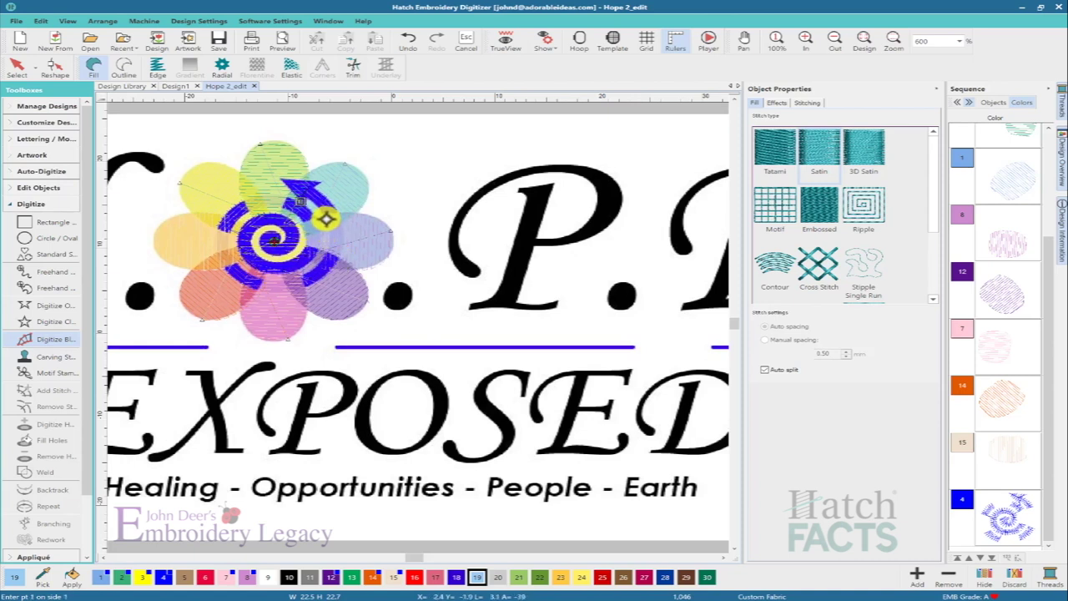
click(337, 229)
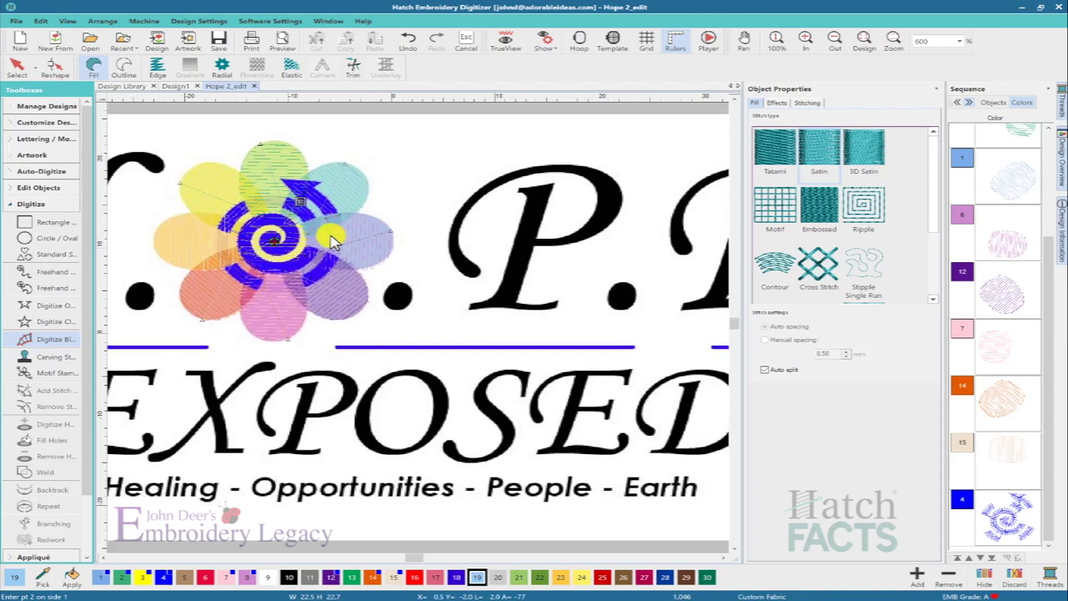
click(329, 252)
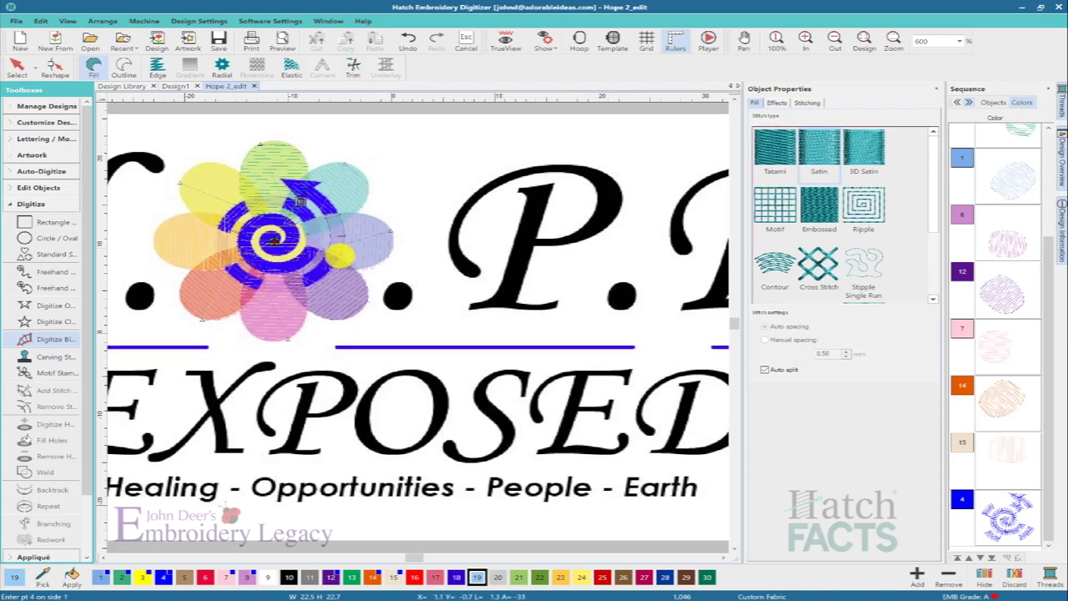
key(Return)
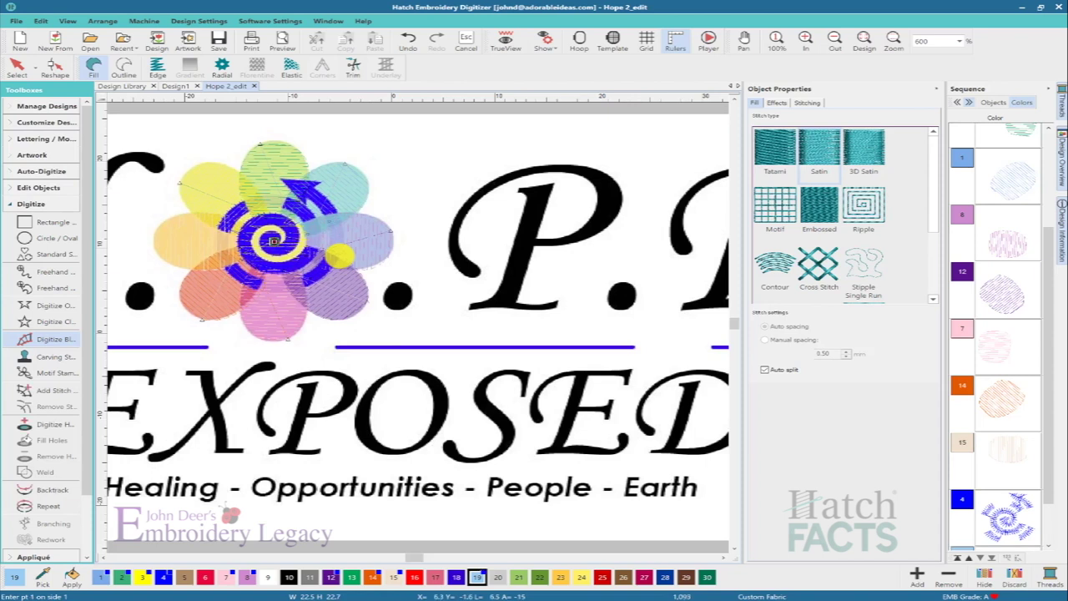
- Digitize a Single Run travel line in light blue color 19 from the lavender petal's block across the purple petal to the pink petal
click(38, 305)
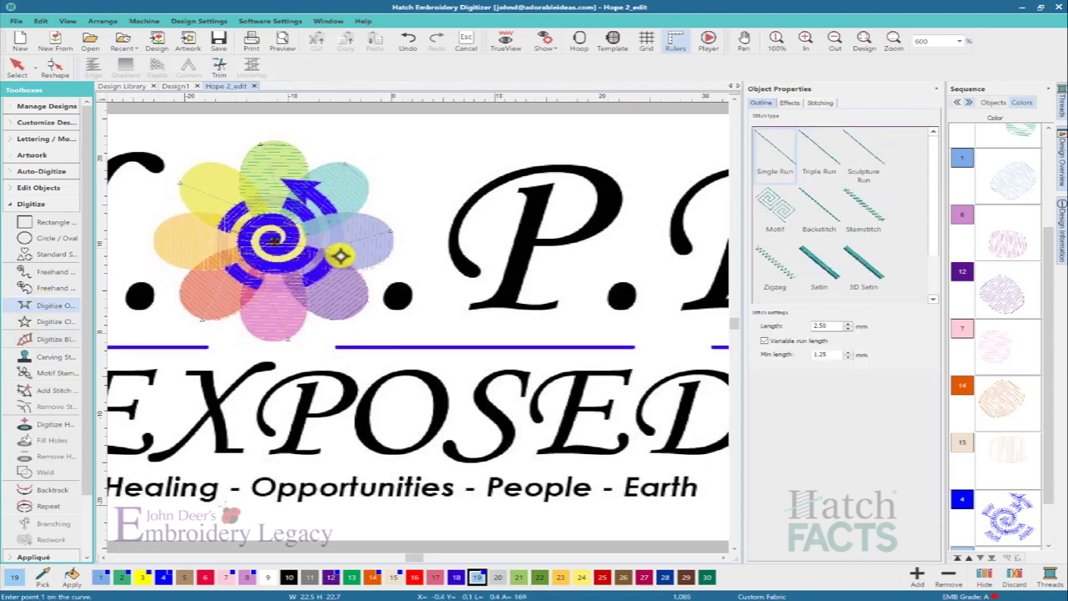
click(343, 255)
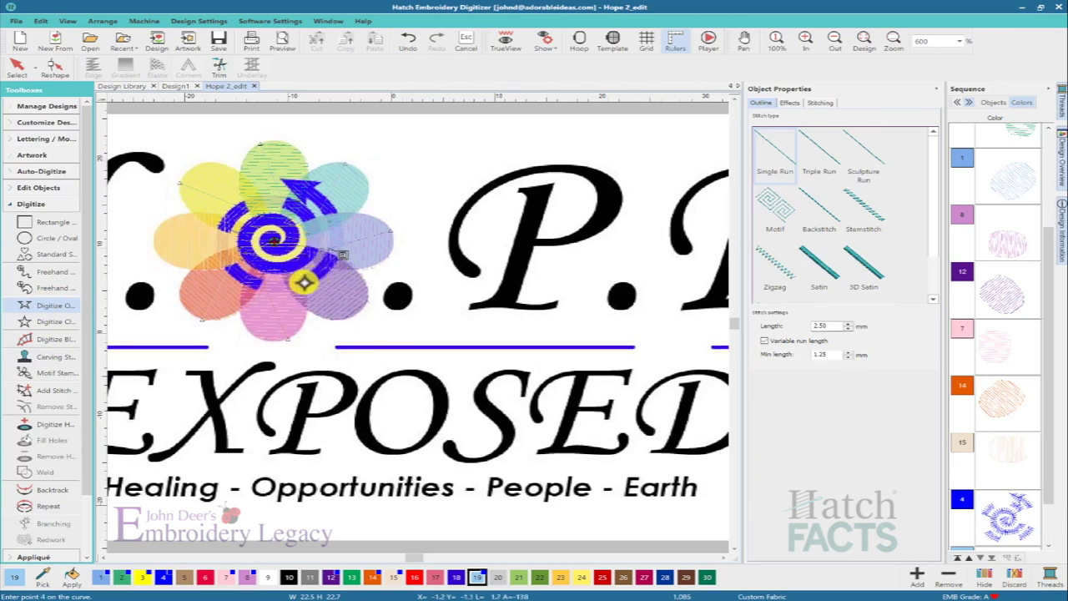
click(301, 280)
key(Return)
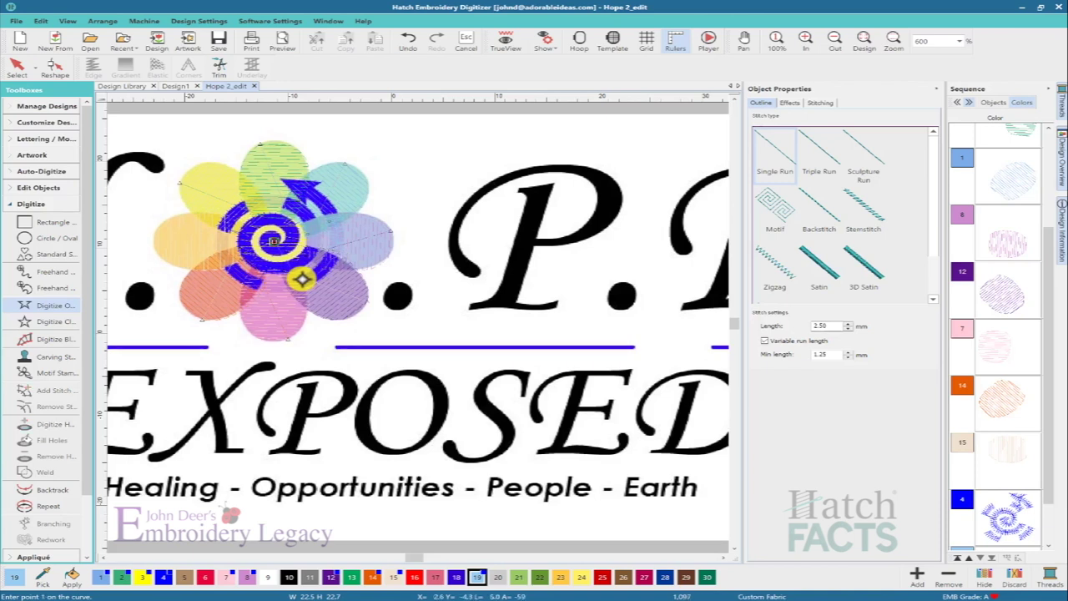
click(50, 338)
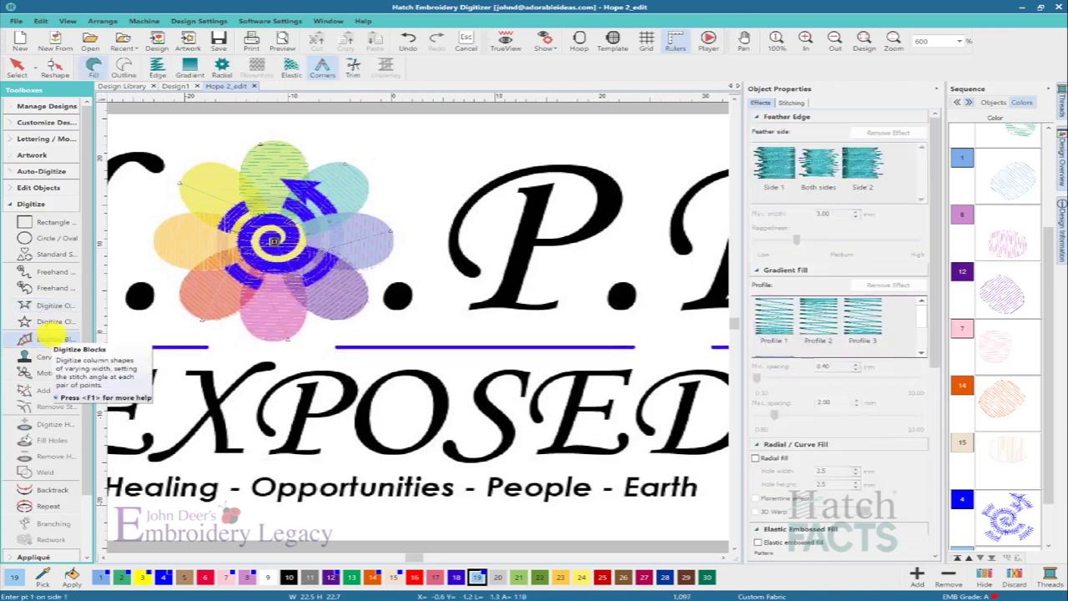
click(301, 284)
click(279, 284)
click(257, 286)
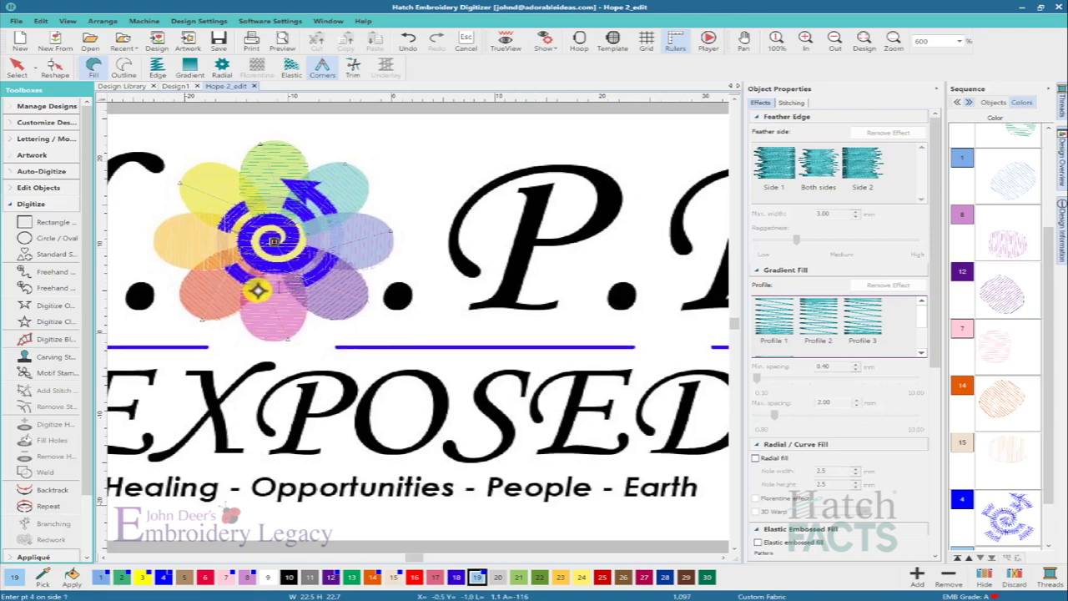
key(Return)
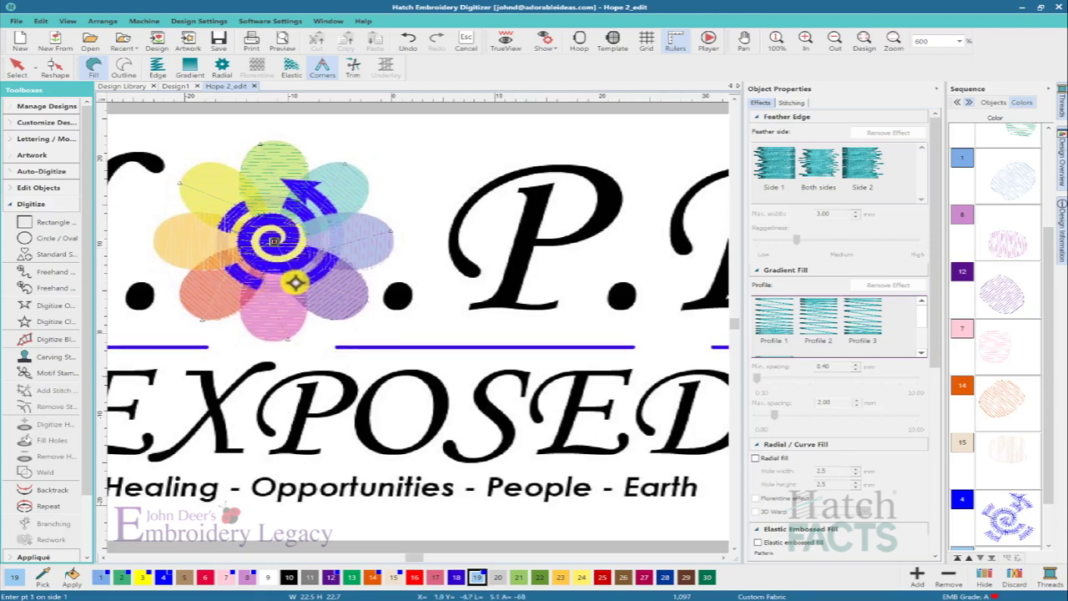
- Digitize a light blue block over the faint arc segment crossing the pink petal below the spiral
click(299, 280)
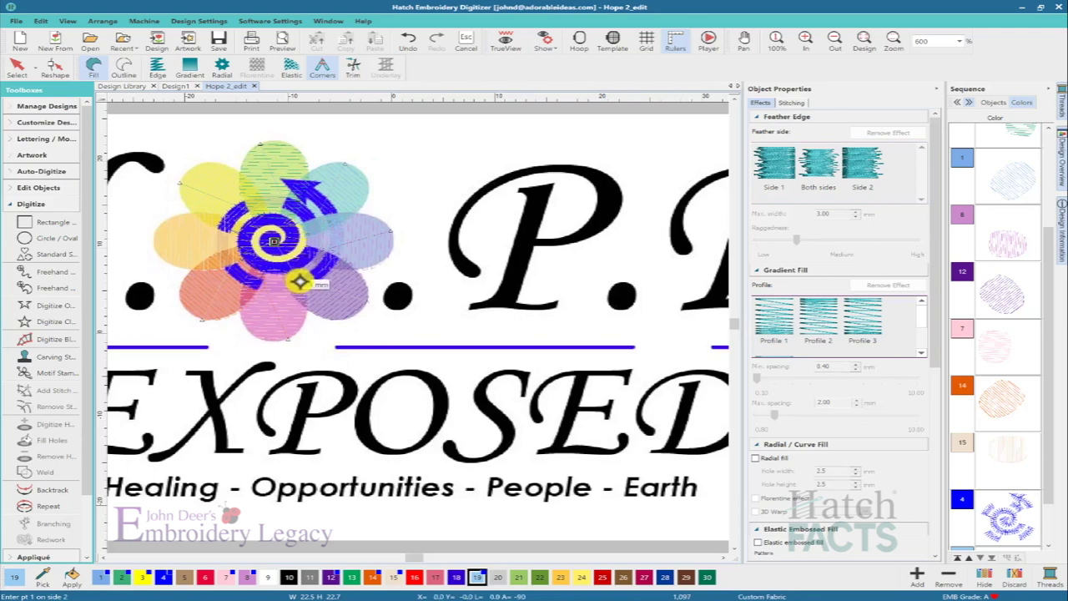
click(278, 285)
click(262, 282)
click(259, 292)
key(Return)
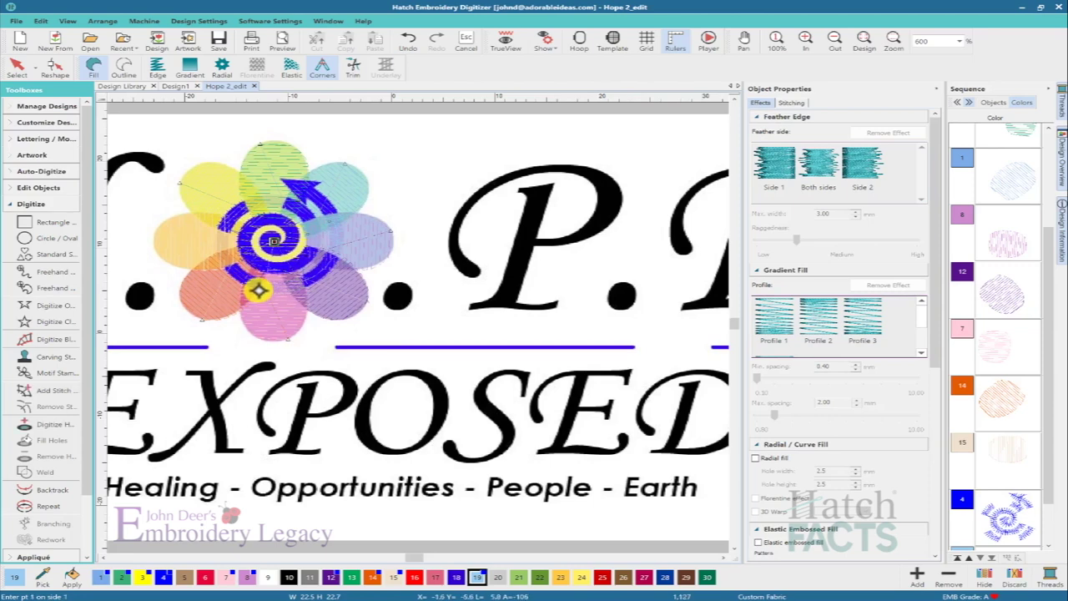
- Digitize a Single Run travel line from the pink petal's block across the orange petal to the tan petal
click(42, 305)
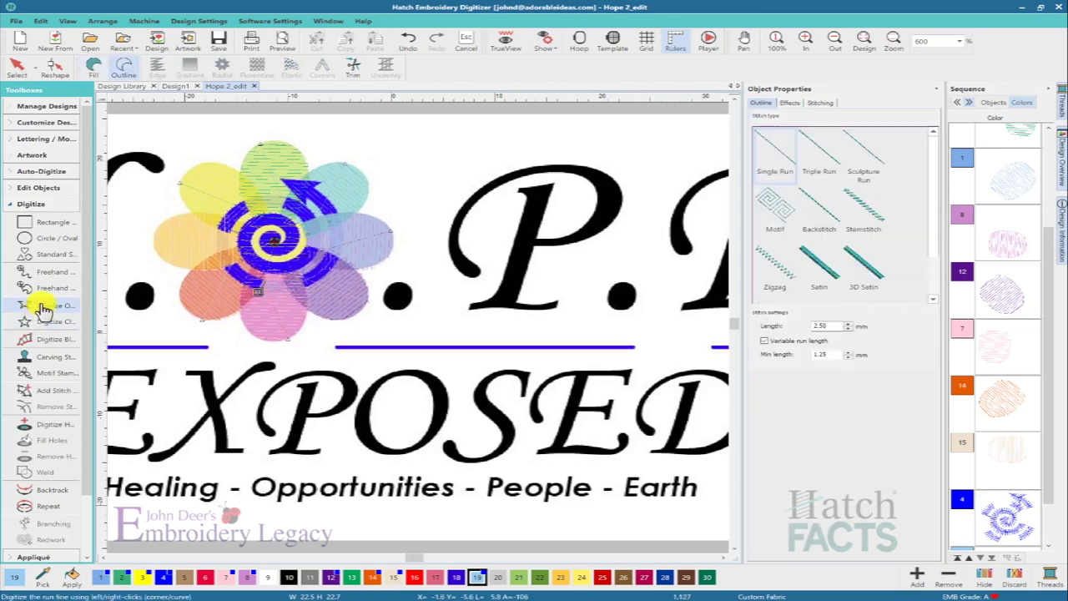
click(259, 292)
click(236, 272)
click(229, 265)
key(Return)
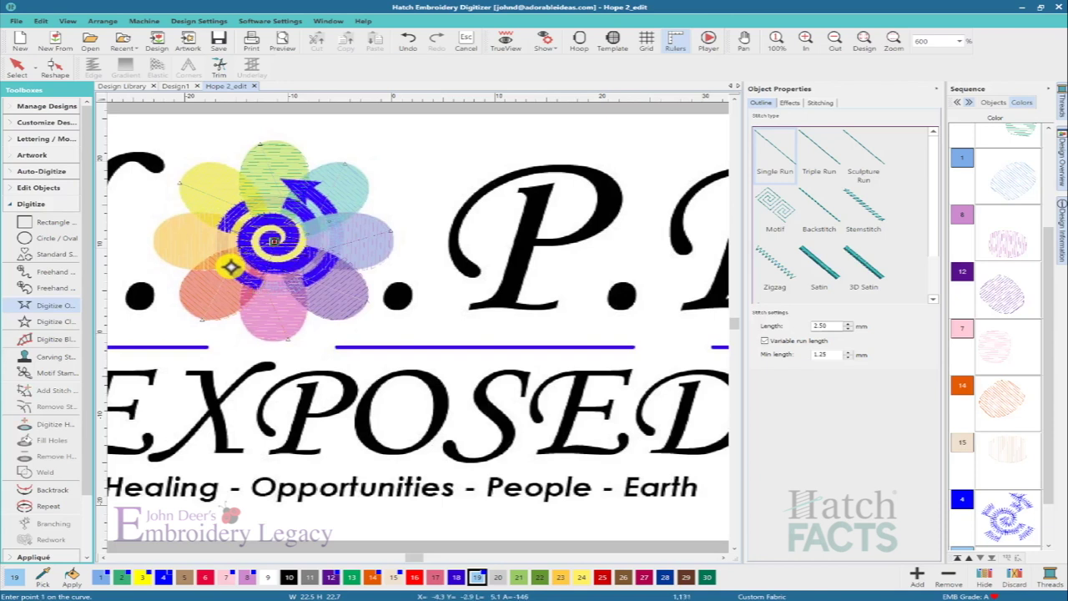
- Digitize a light blue block over the faint arc segment crossing the tan petal
click(50, 340)
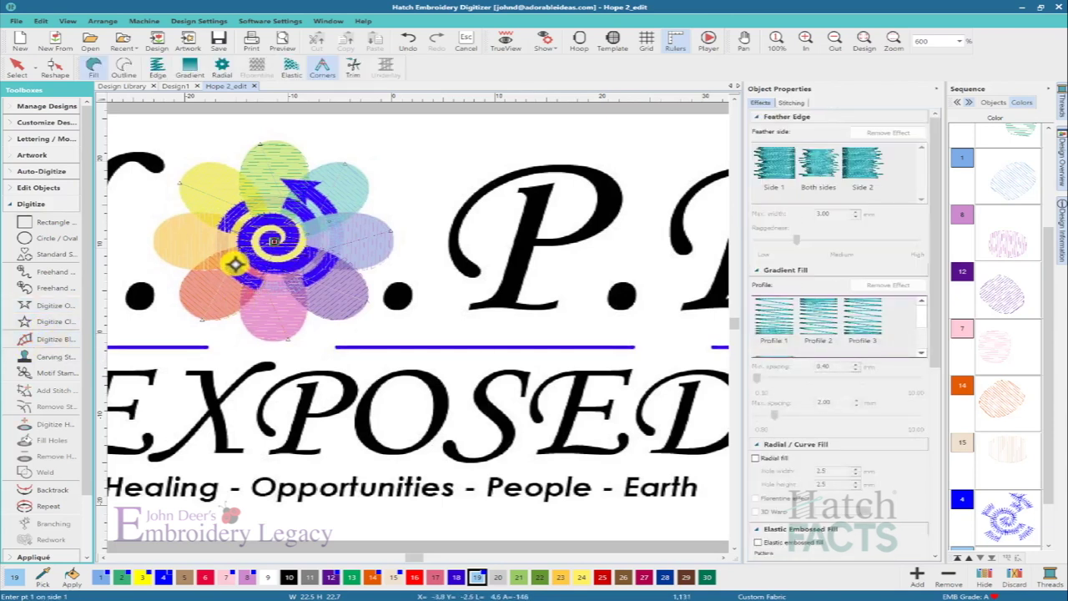
click(227, 248)
click(217, 249)
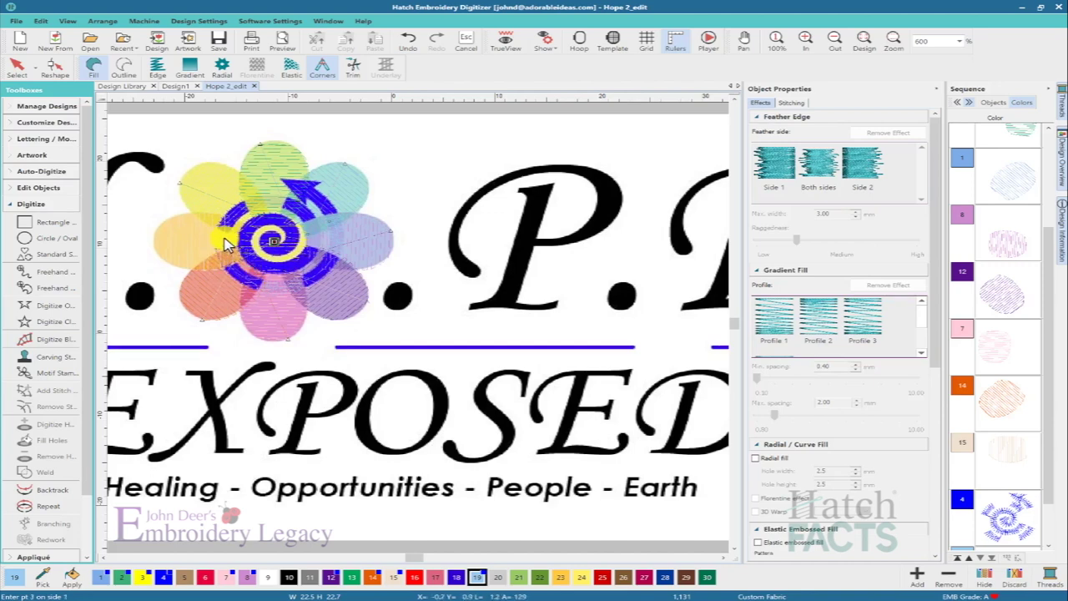
click(221, 237)
click(220, 240)
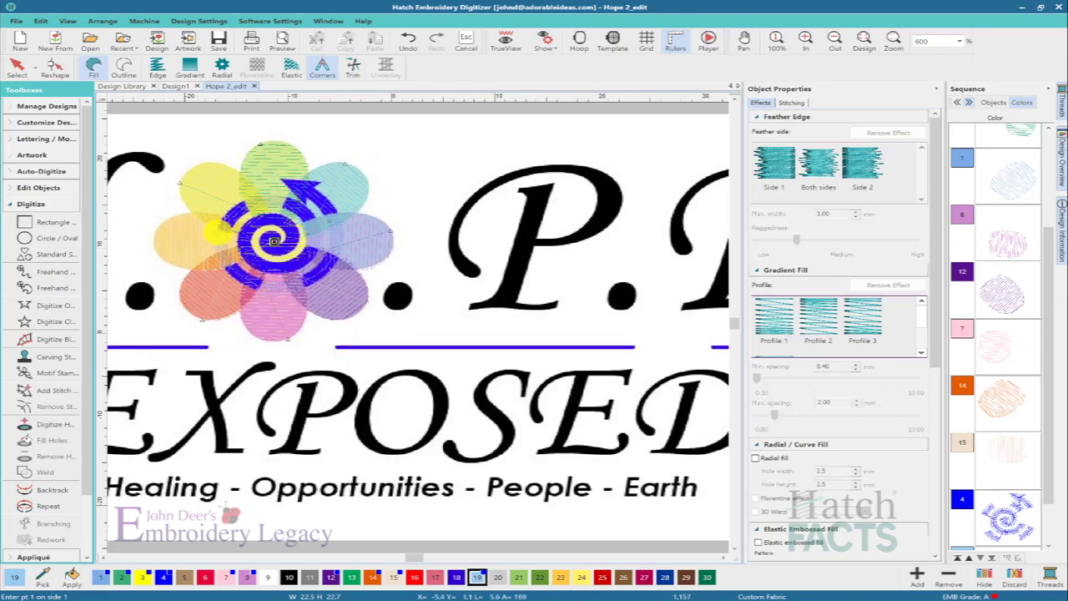
- Digitize a Single Run travel line curving from the tan petal's block across the yellow petal to the green petal
click(42, 303)
click(214, 230)
click(227, 218)
click(238, 211)
click(248, 205)
click(216, 229)
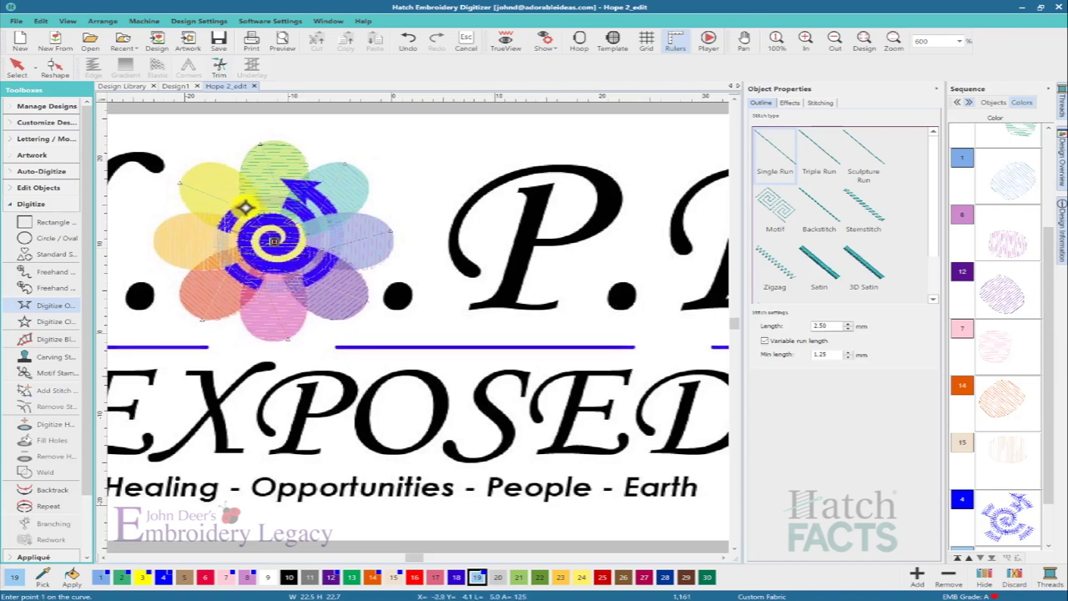
- Digitize a light blue Satin block over the faint arc segment crossing the green petal above the spiral
click(48, 322)
click(47, 335)
click(245, 200)
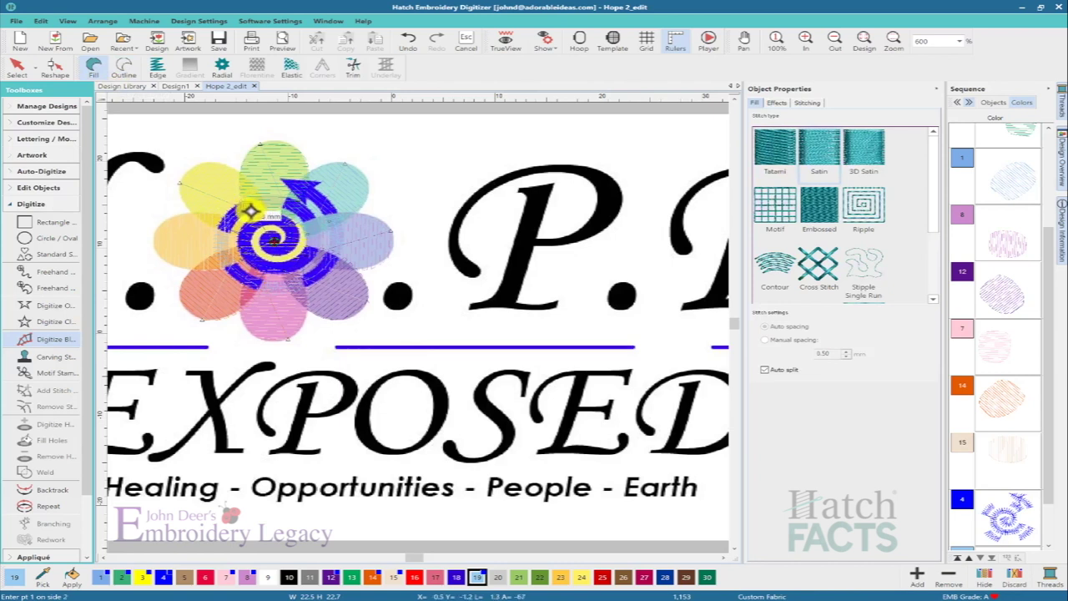
click(250, 210)
click(266, 207)
click(275, 209)
click(281, 210)
key(Return)
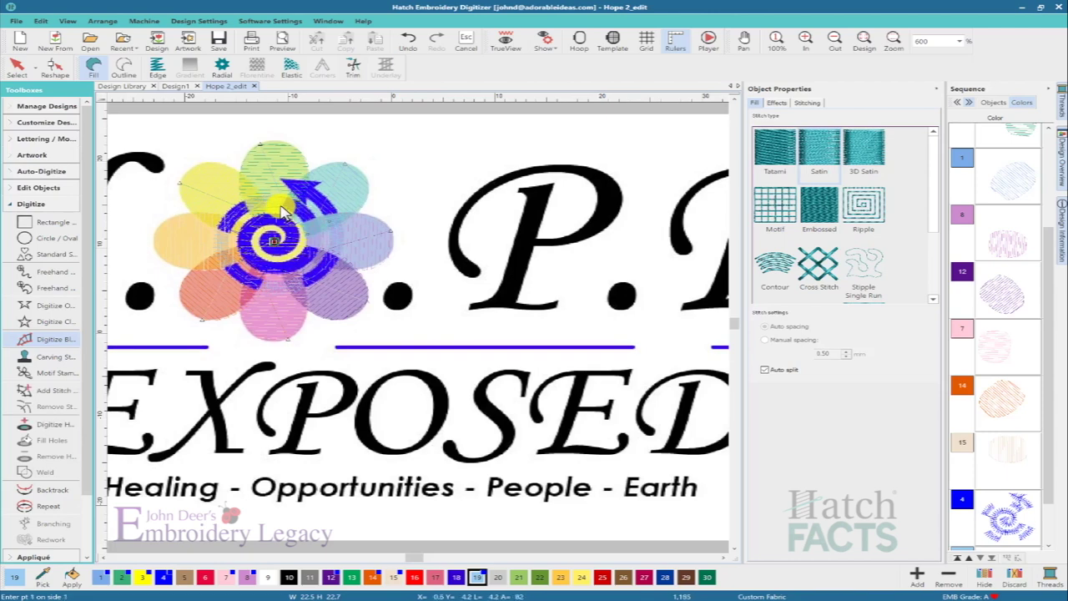
- Digitize a Single Run travel line from the green petal's block past the arrow to the inner edge of the lavender petal
click(29, 306)
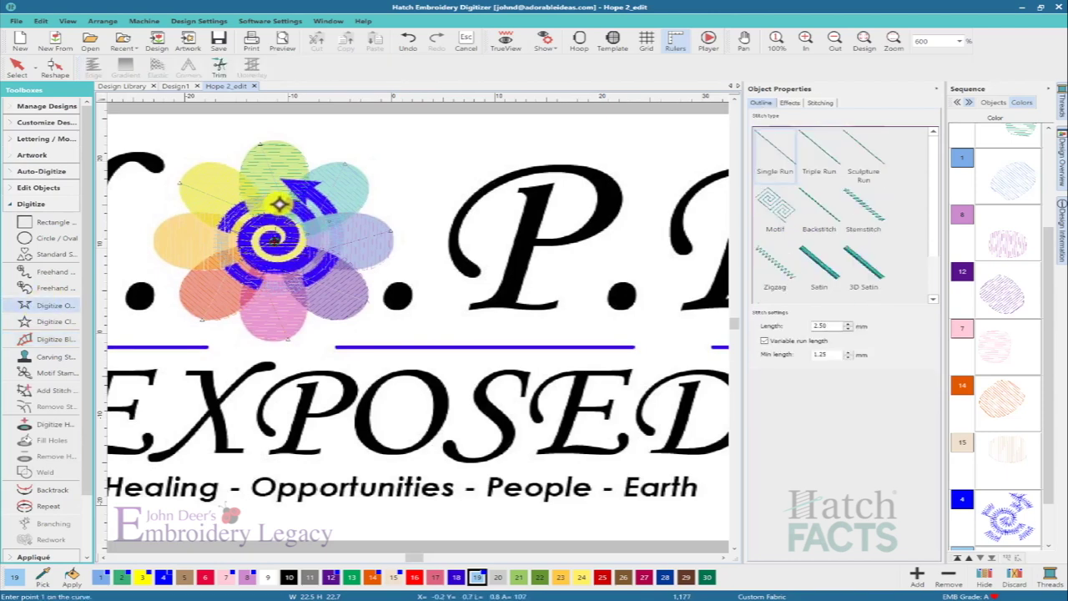
click(281, 207)
click(296, 214)
click(311, 221)
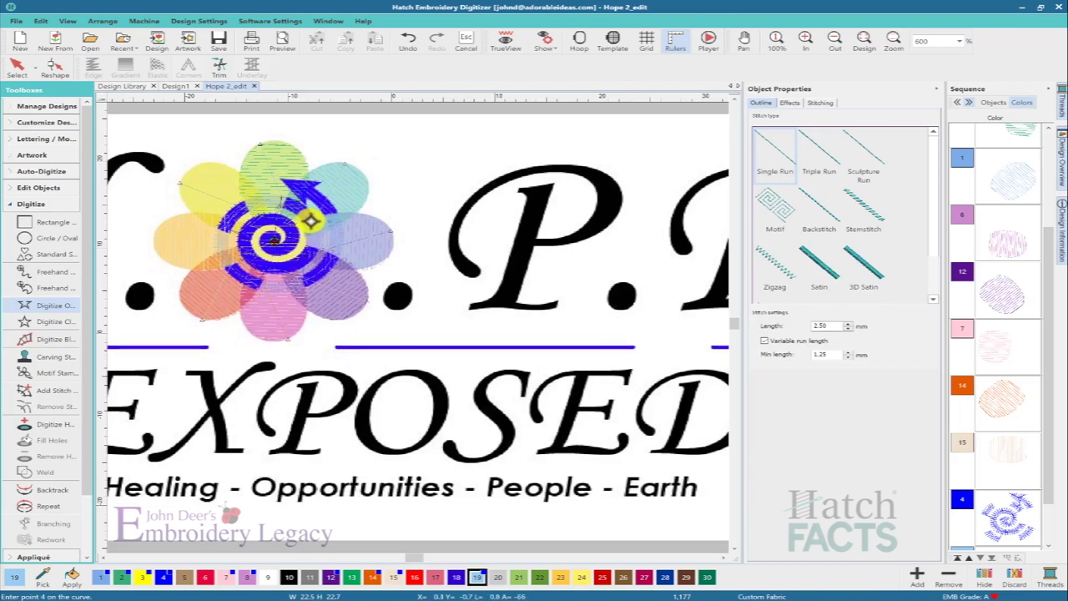
key(Return)
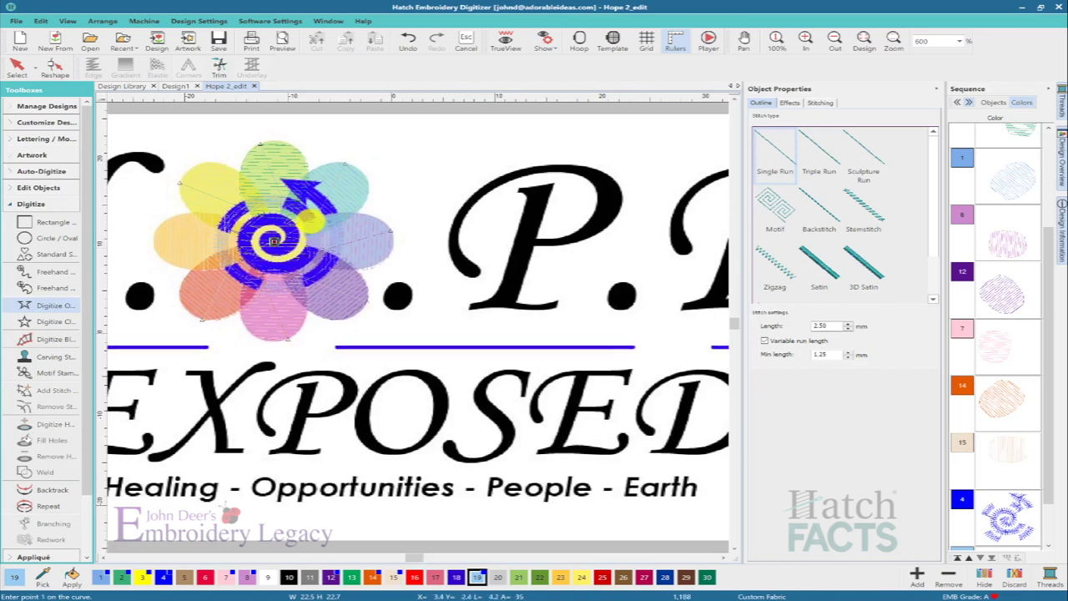
- Digitize a light blue Satin block over the inner arc segment between the spiral and the lavender petal
click(38, 339)
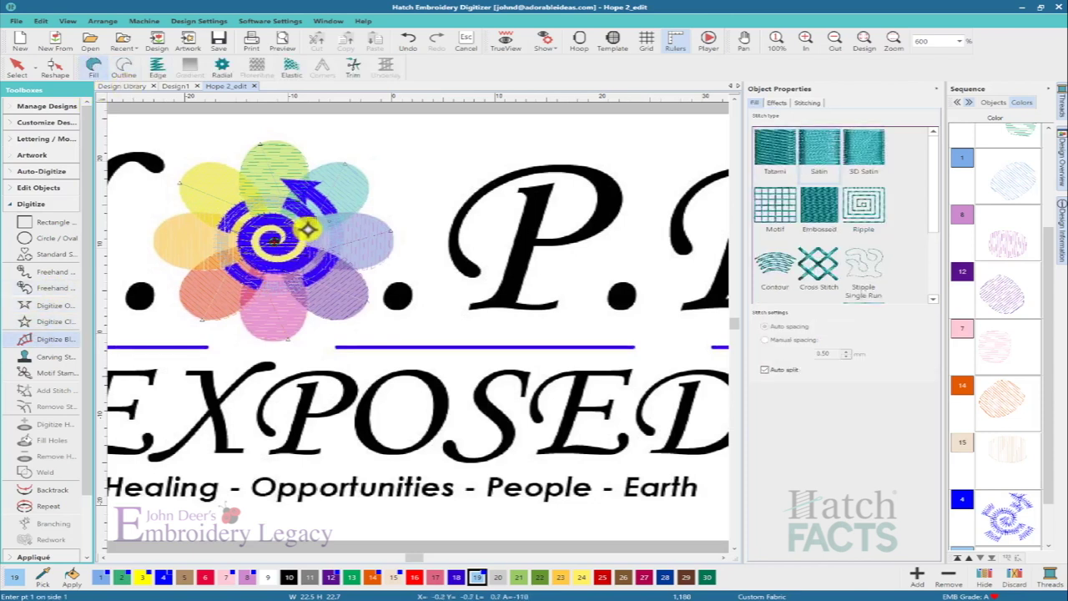
click(305, 221)
click(313, 220)
click(314, 241)
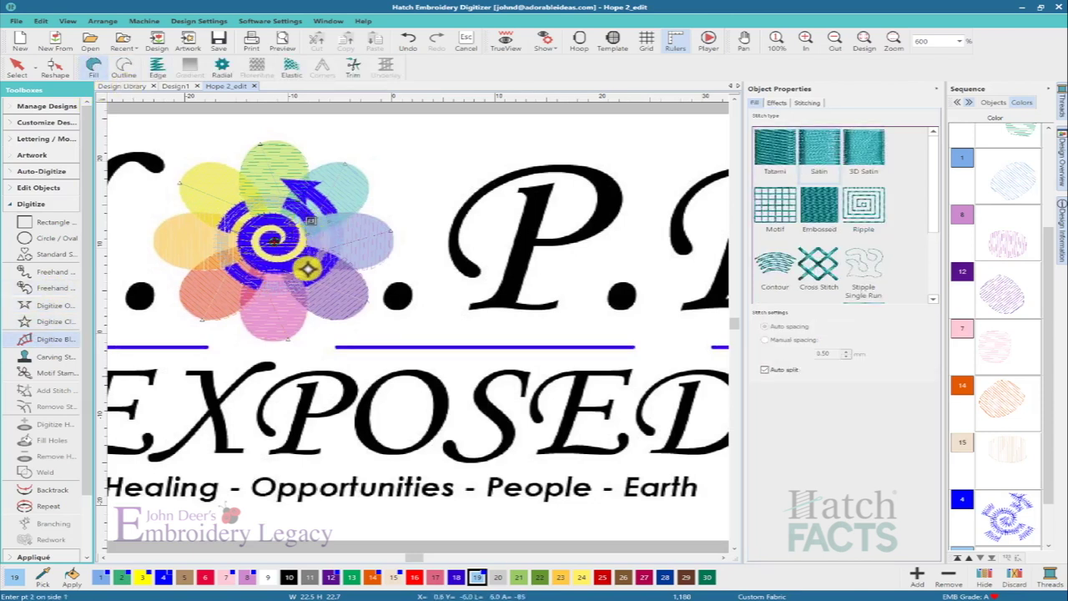
click(313, 258)
click(305, 222)
click(316, 219)
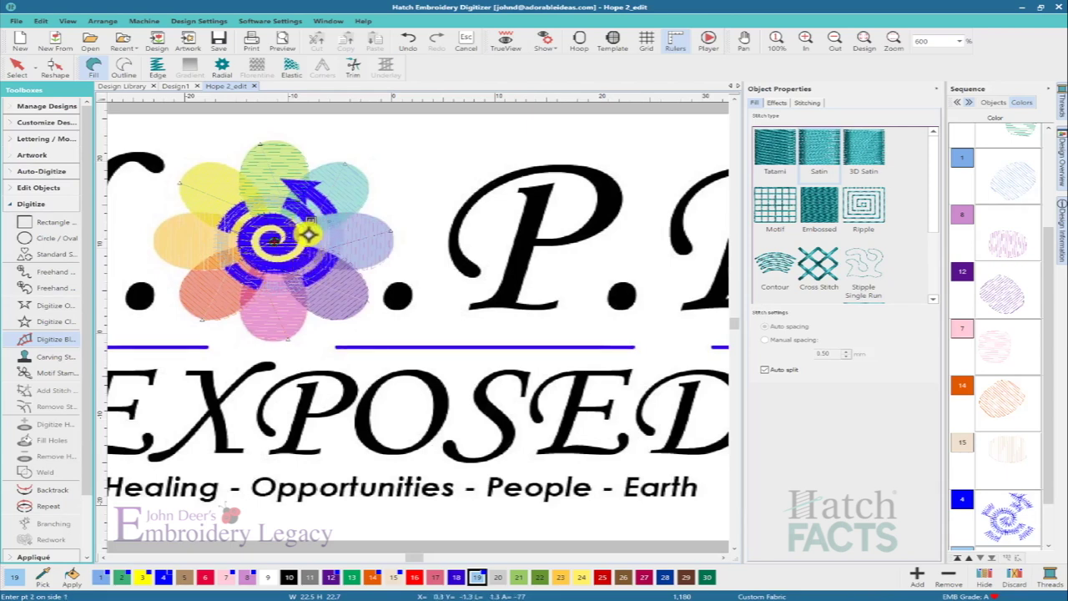
click(312, 238)
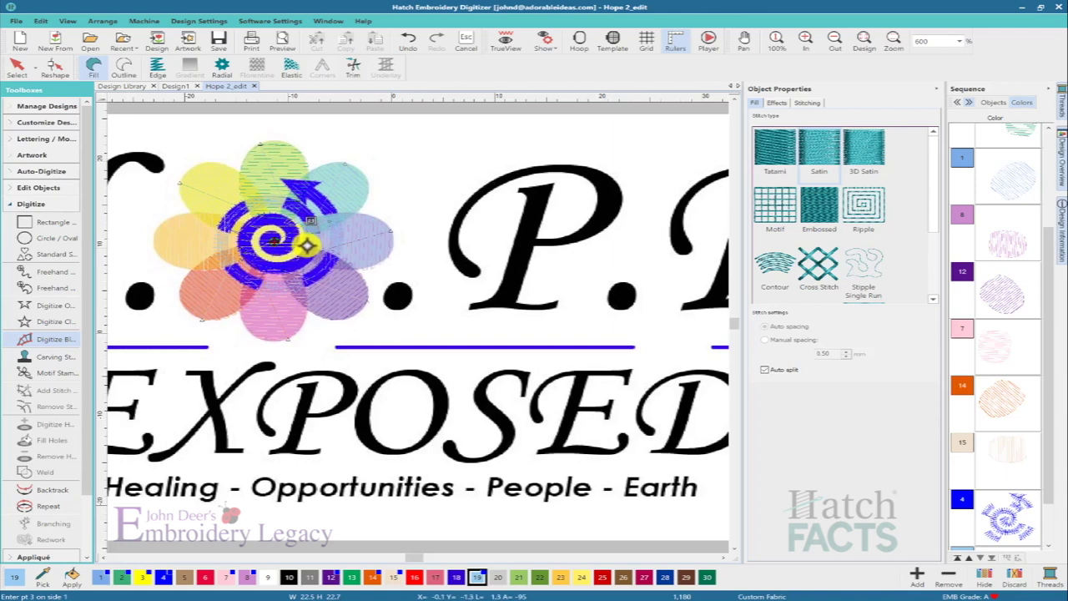
click(322, 247)
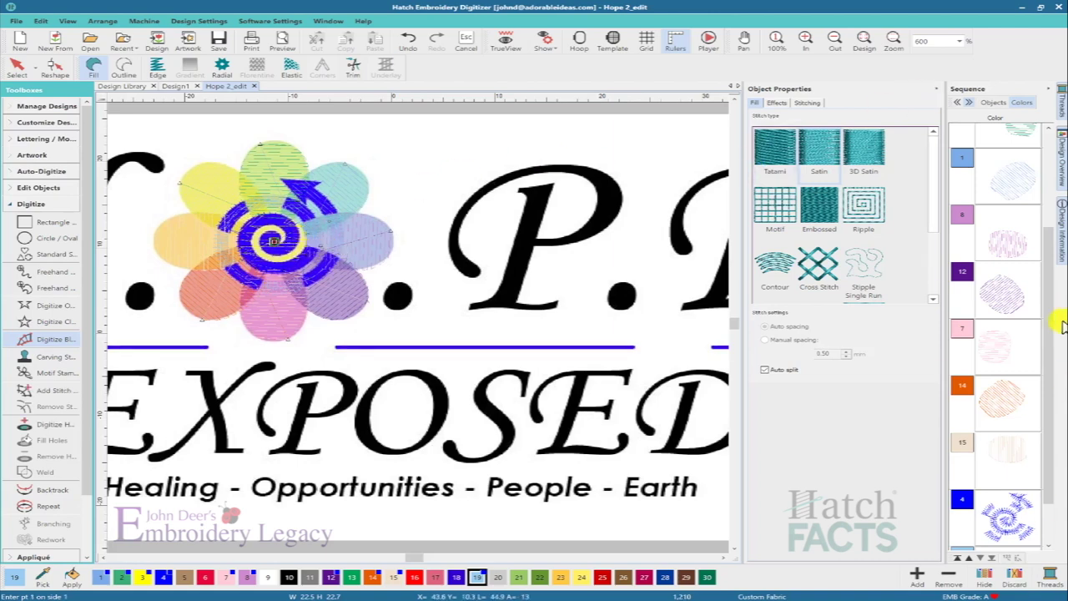
- Select all objects of light blue color 19 and set their Satin fill to a manual spacing of 0.50 mm
drag(1042, 310, 1021, 475)
click(1008, 517)
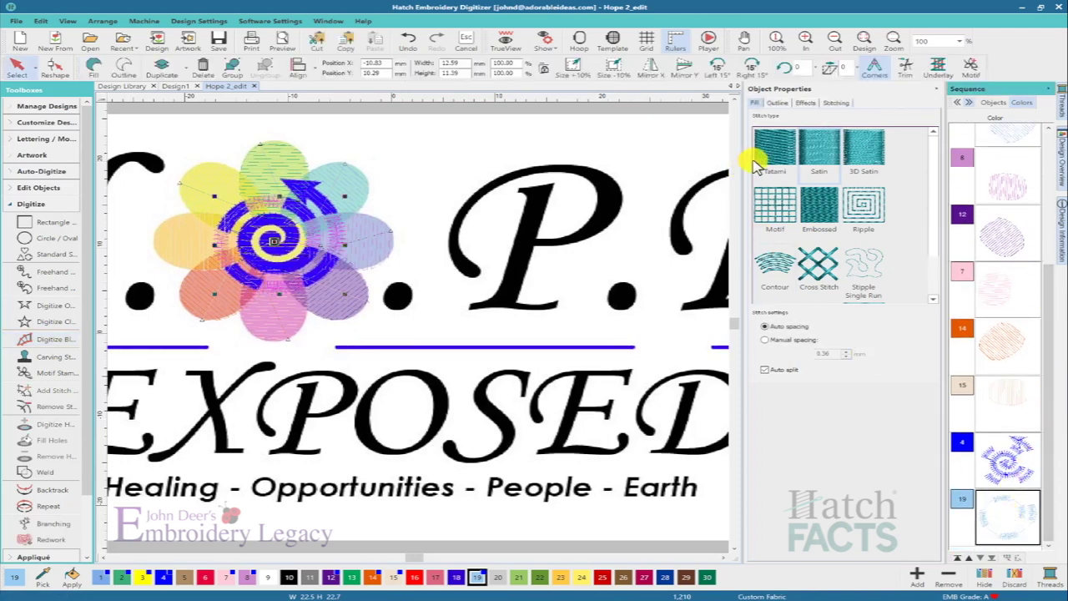
click(765, 340)
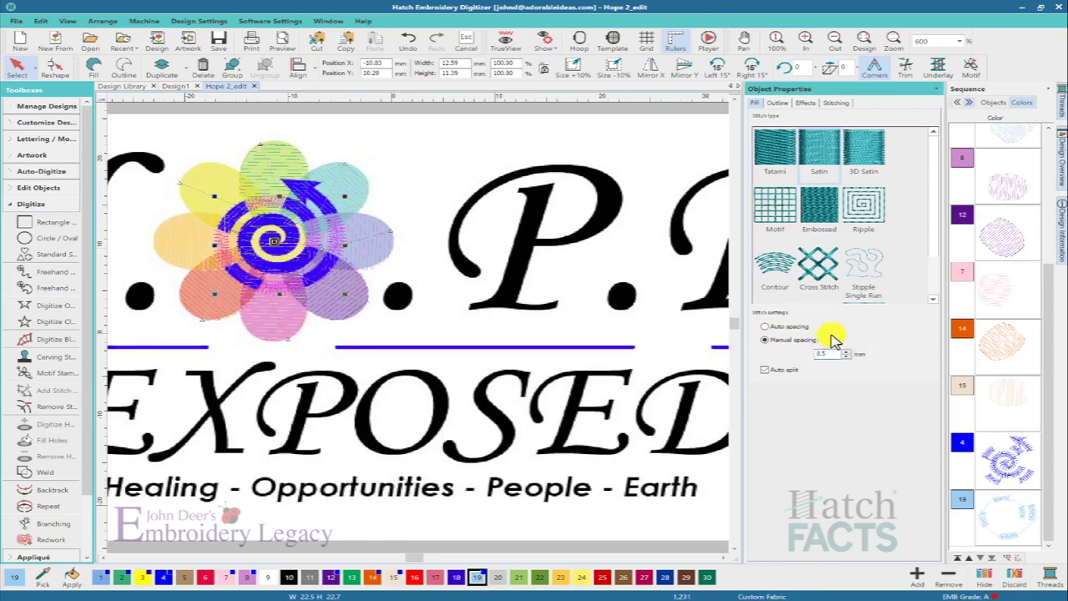
key(Return)
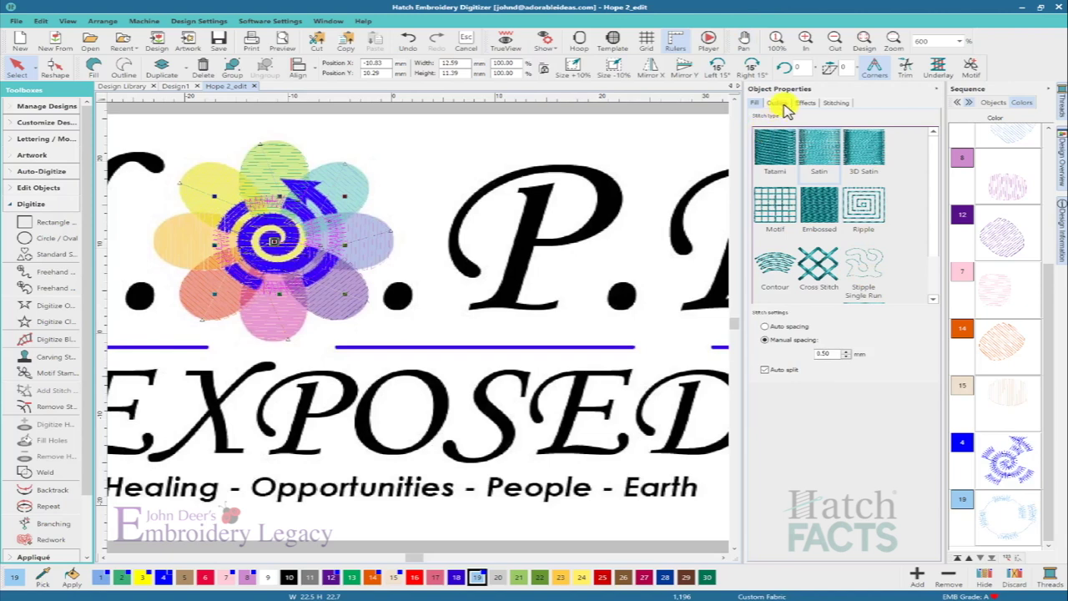
- Set the pull compensation of the selected light blue objects to 0.10 mm and preview the design in TrueView
click(831, 102)
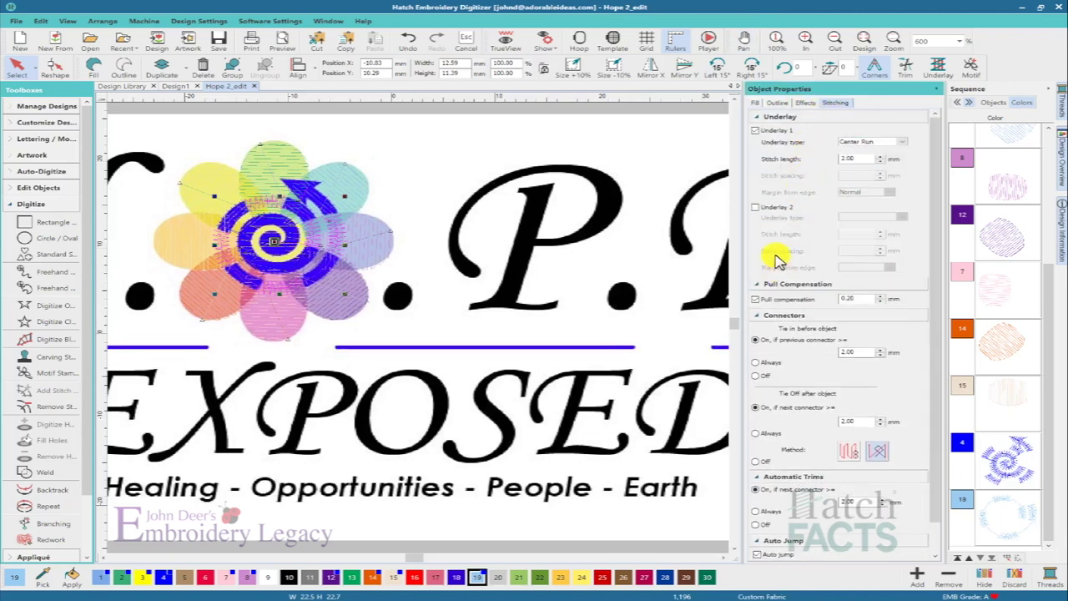
double_click(850, 299)
text(0.18)
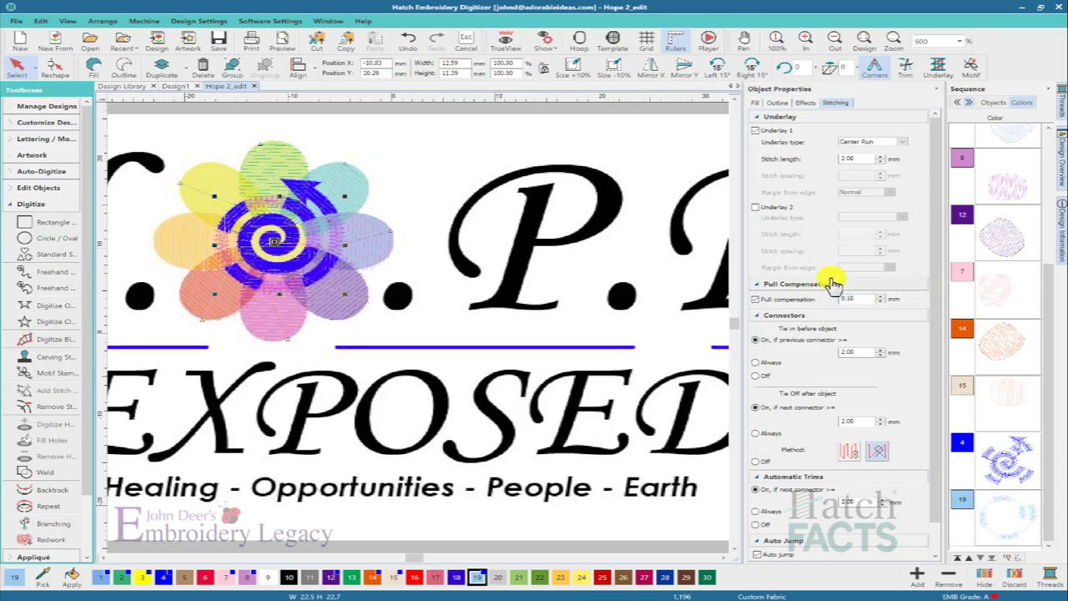
key(Return)
key(Escape)
key(t)
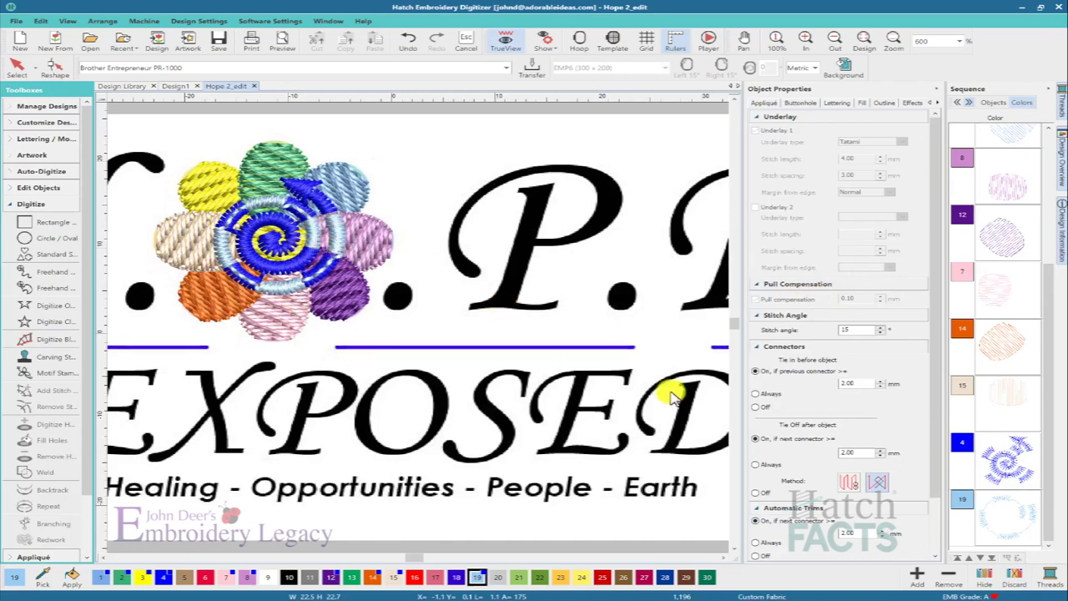
- Move light blue color 19 ahead of blue color 4 in the stitching sequence and check the color order
click(1012, 521)
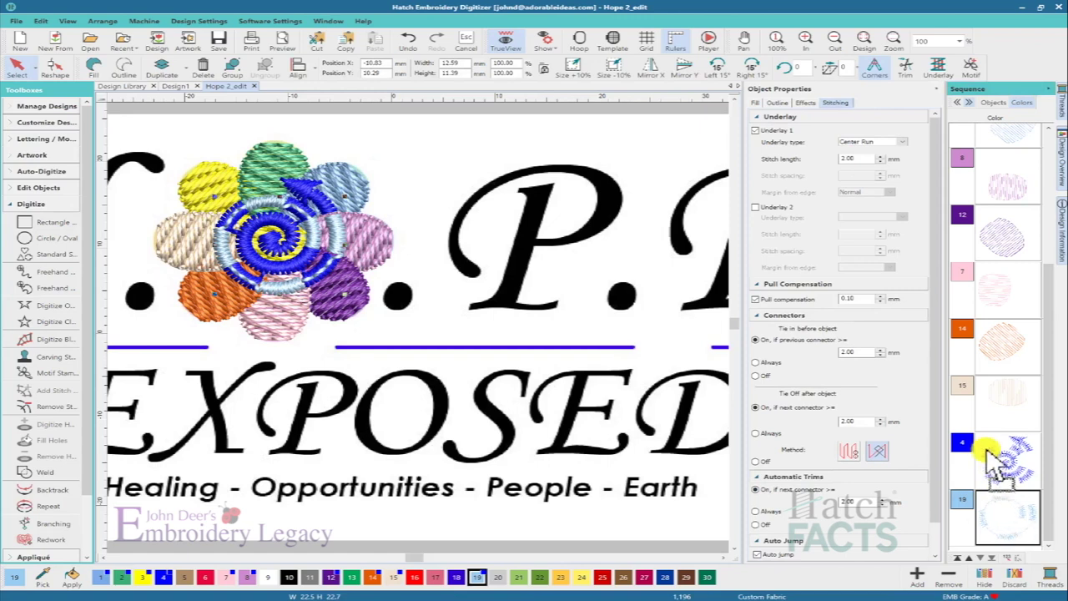
drag(1001, 442, 998, 440)
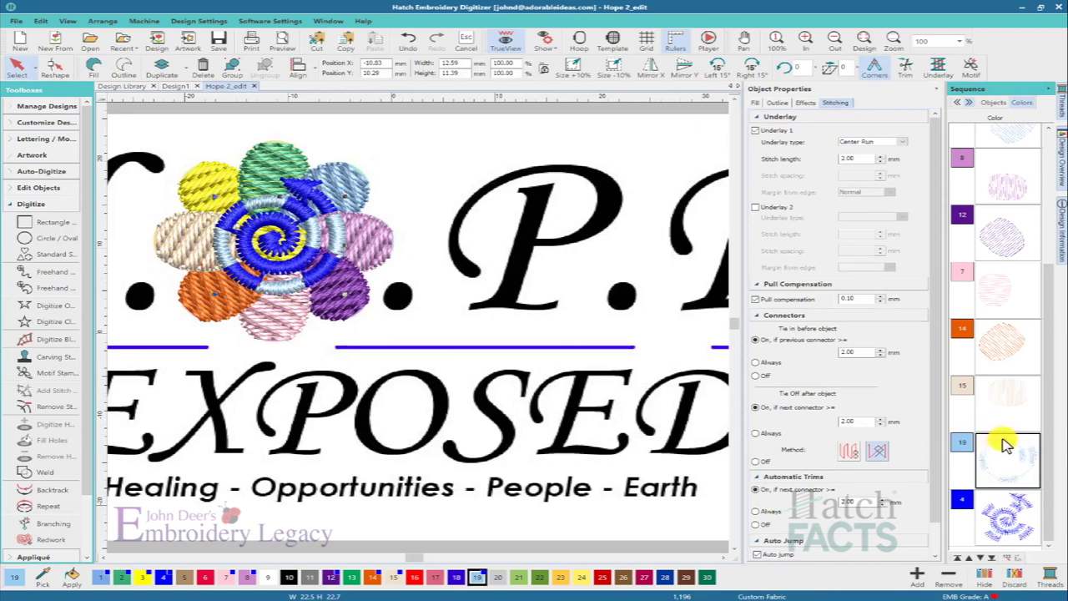
drag(1050, 261, 1057, 155)
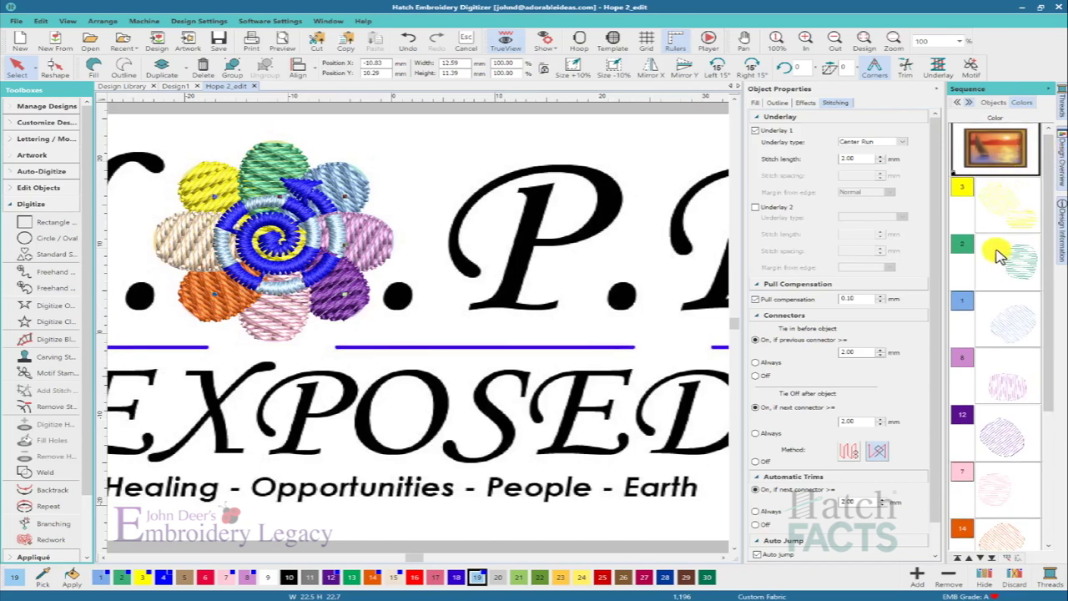
drag(1054, 231, 1058, 354)
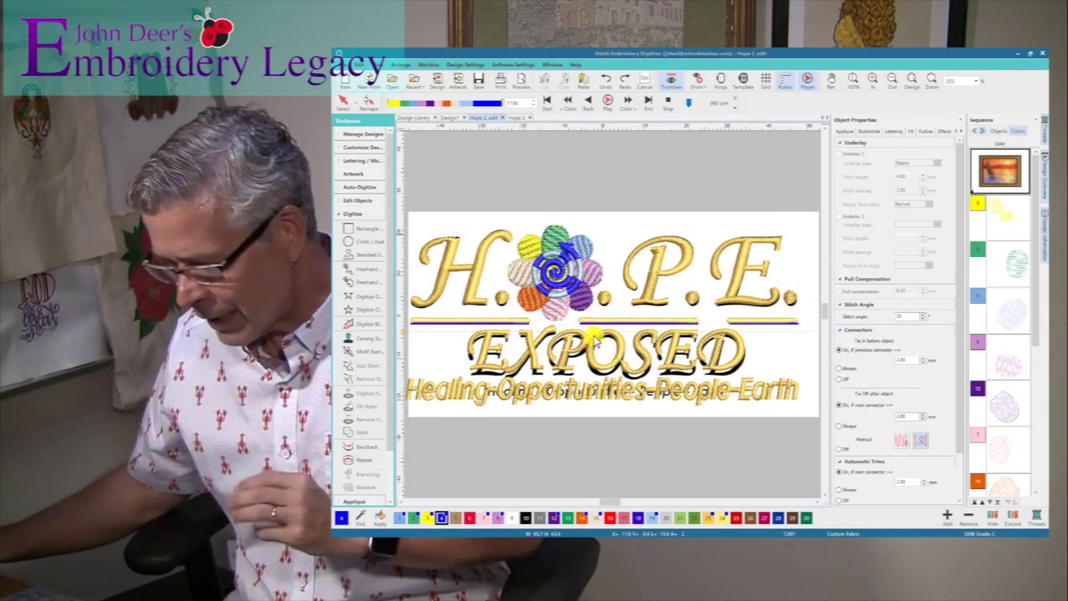
- View the simulated stitch-out of the auto-digitized Hope 2 design for comparison, stop the playback and return to Hope 2_edit
click(521, 119)
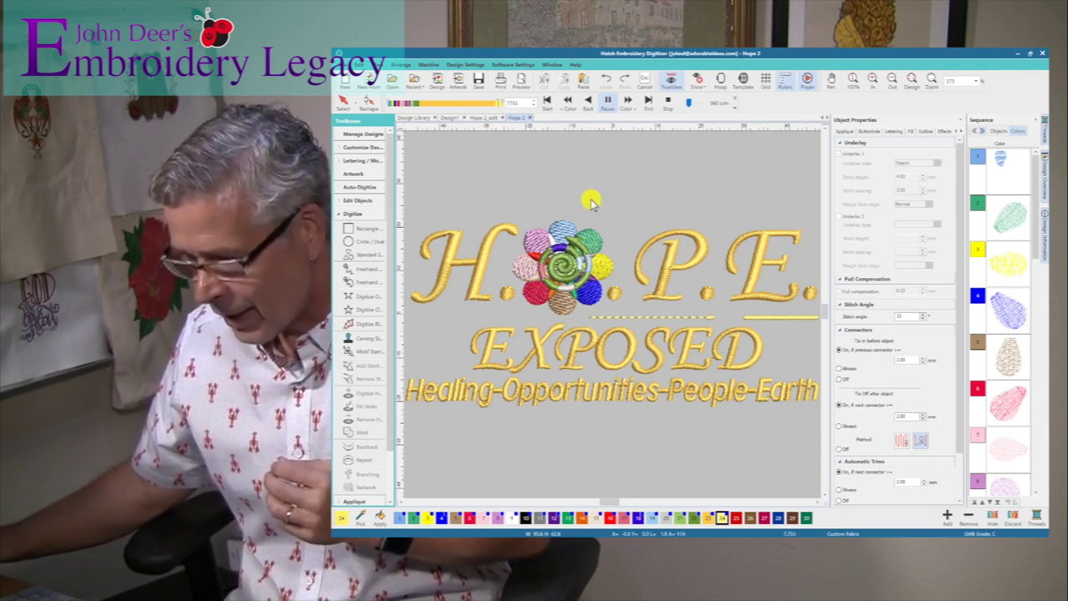
click(667, 102)
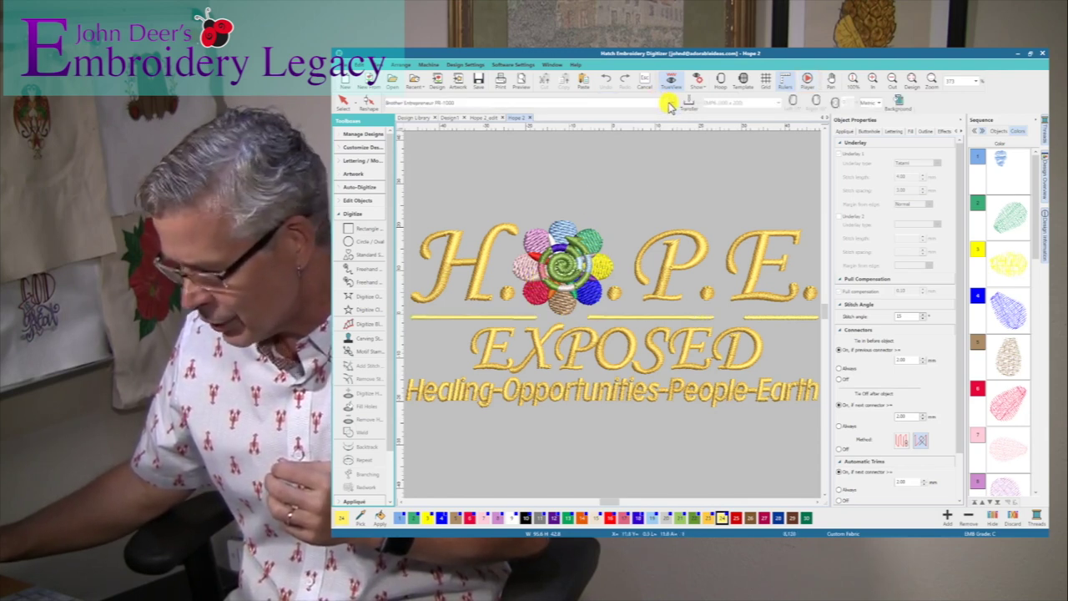
mouse_move(785, 530)
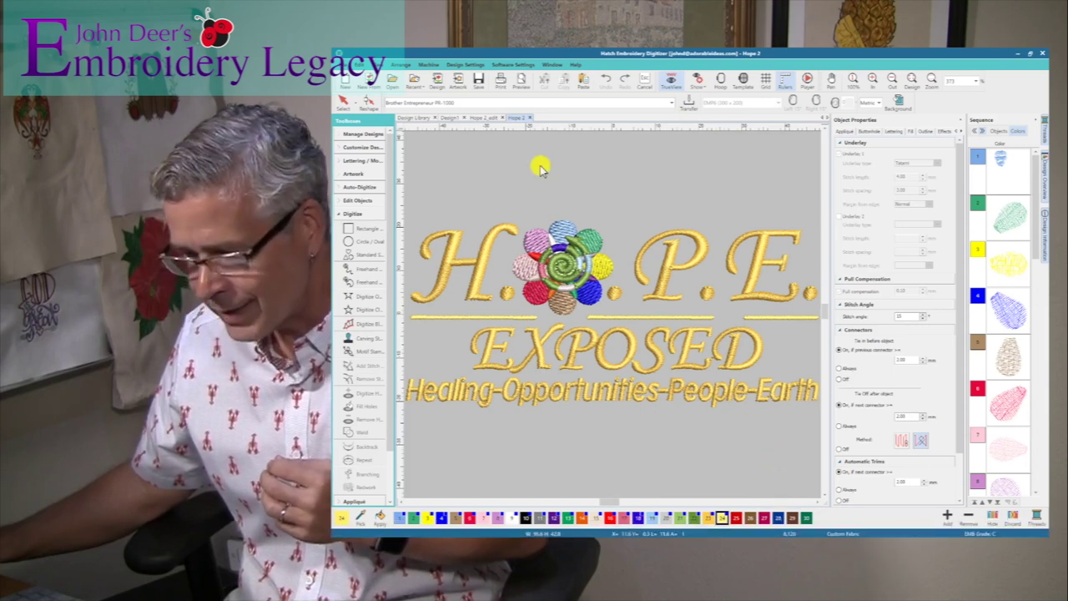
click(487, 119)
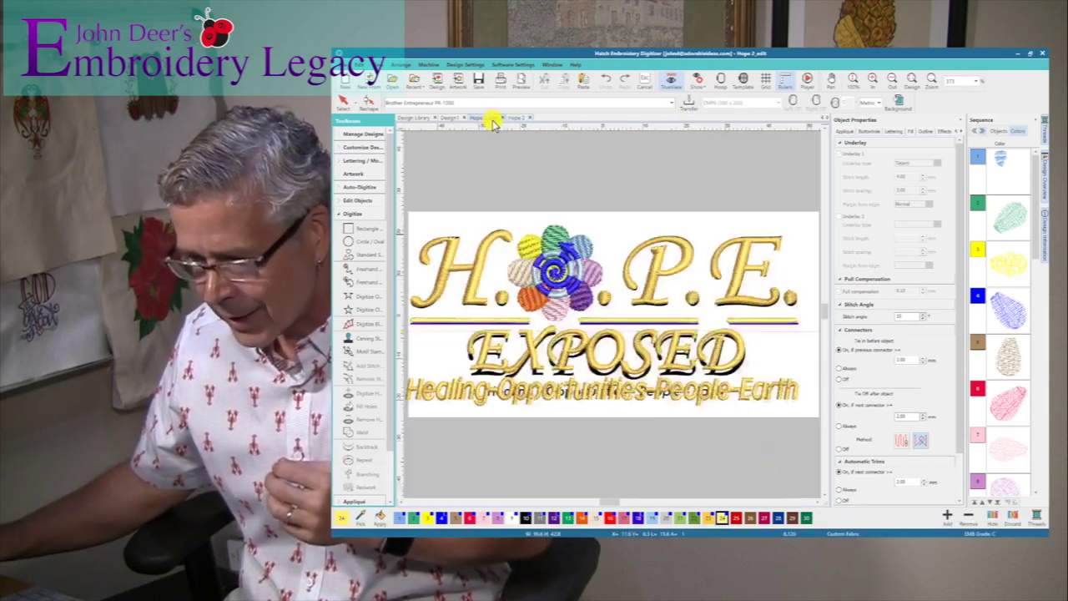